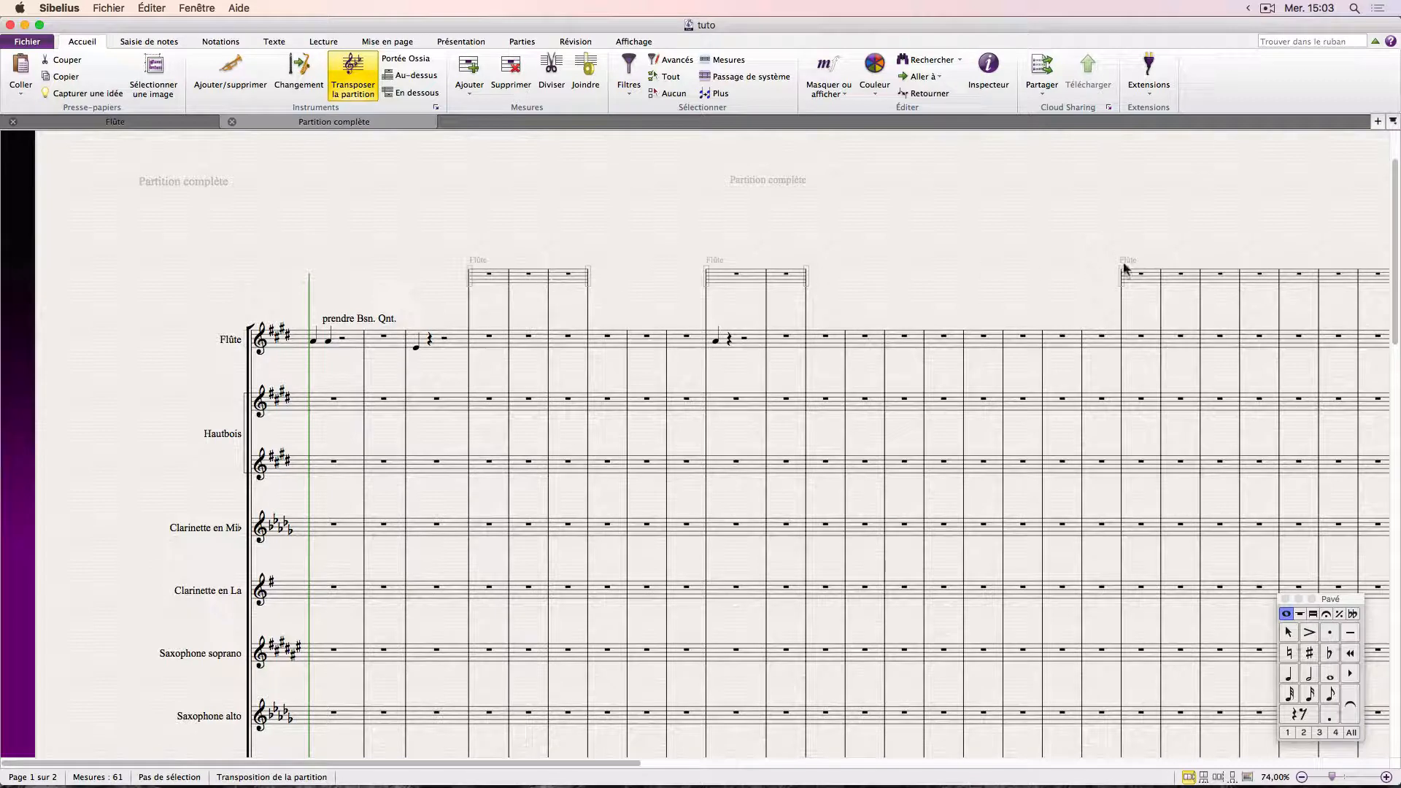
Delete the small ossia flute staff above the main Flûte staff along its whole length, also removing it from the file
triple_click(1139, 280)
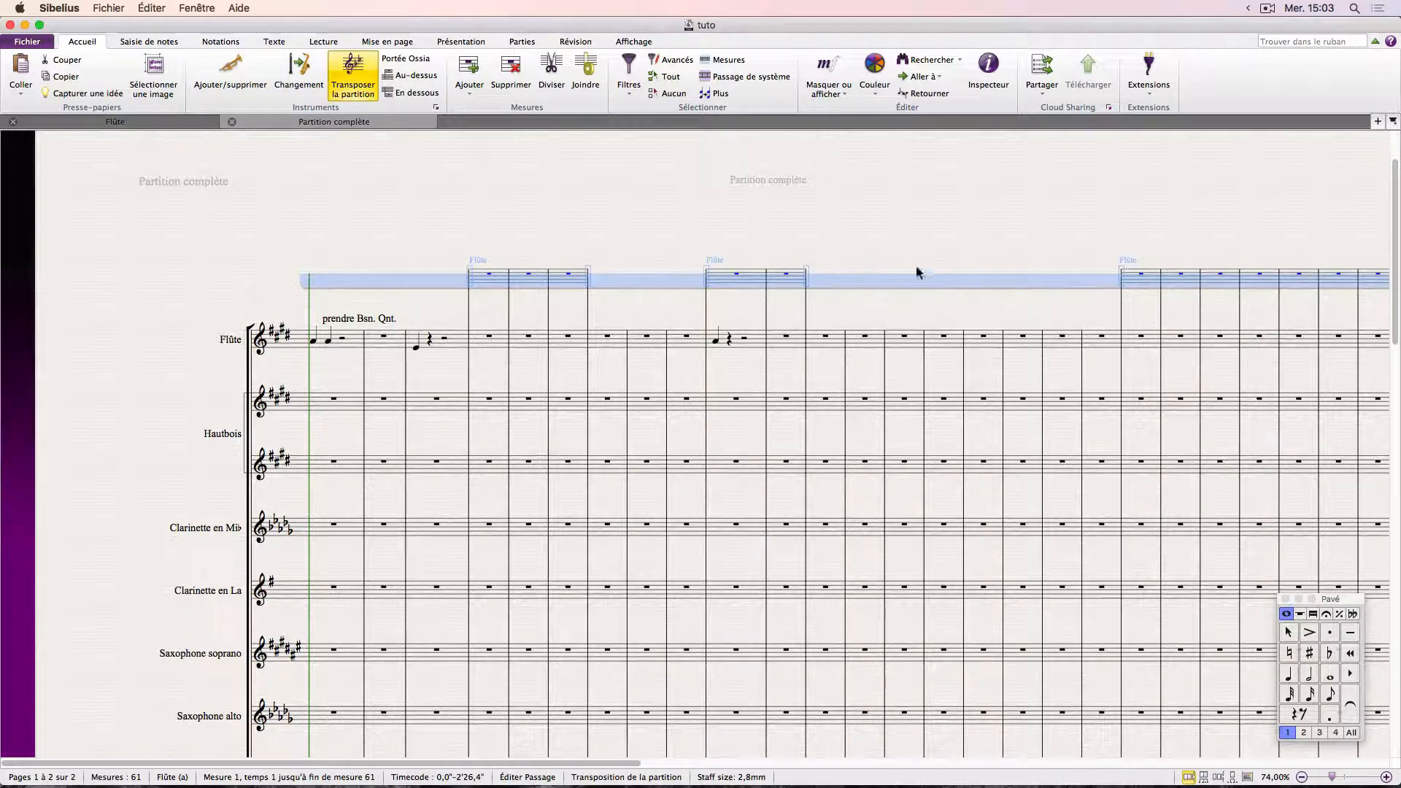
key(BackSpace)
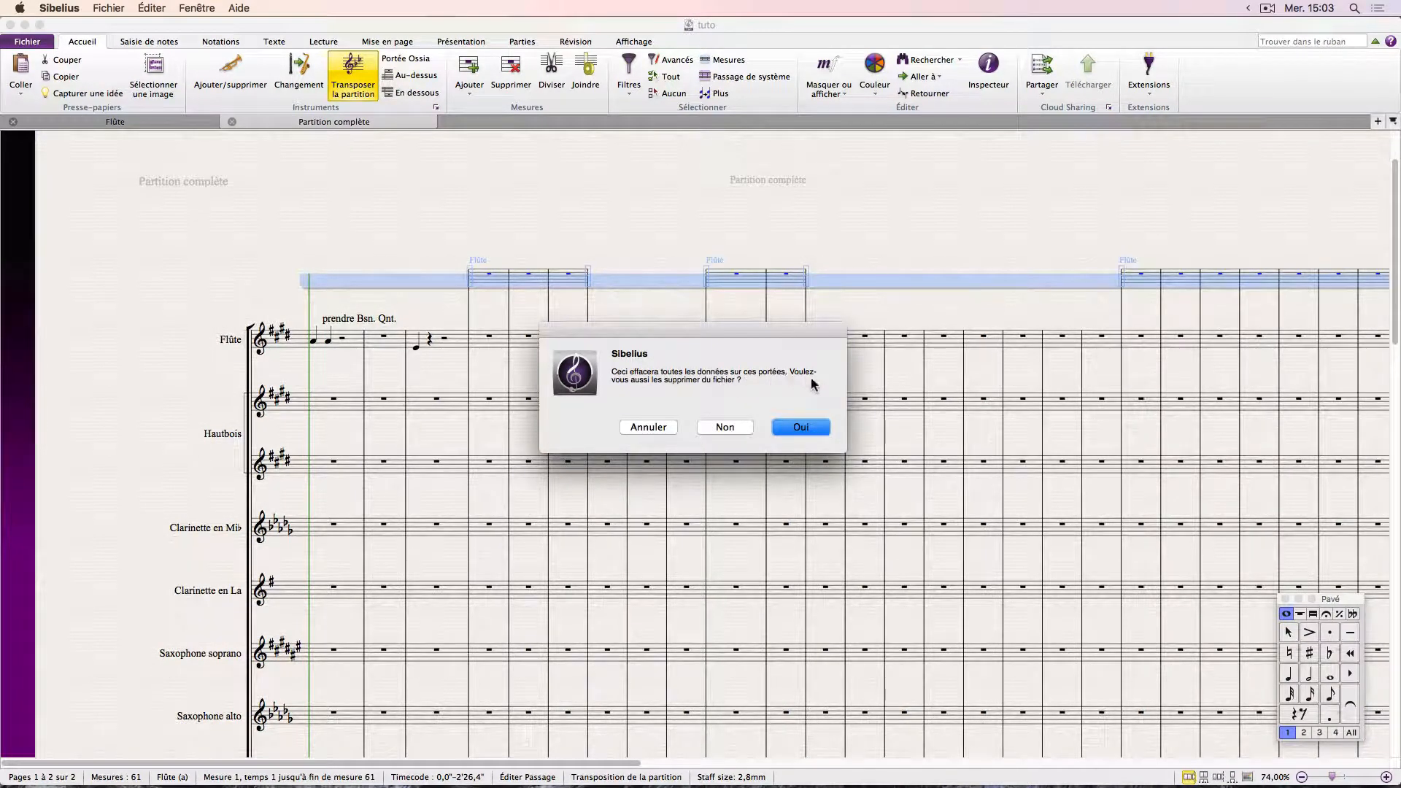
click(800, 427)
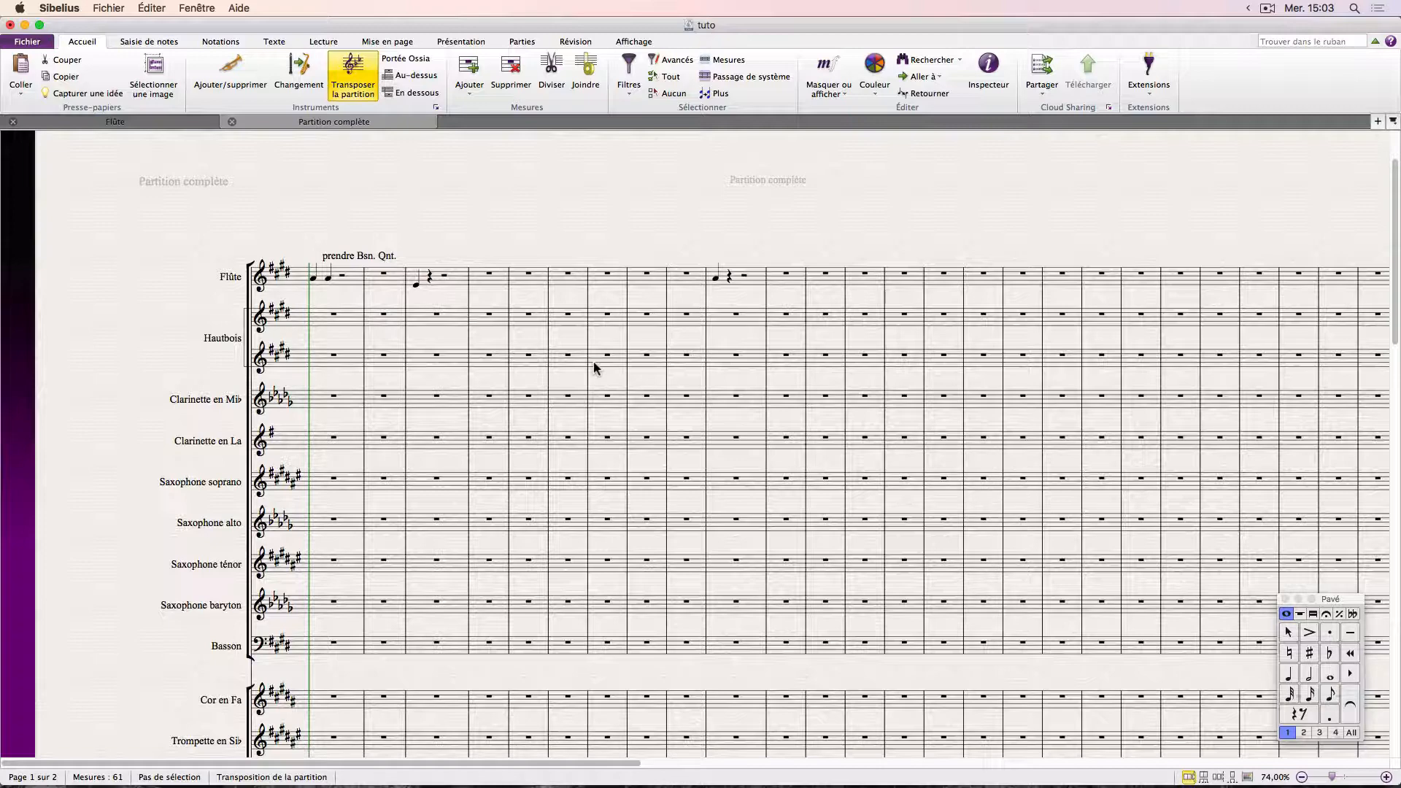
Select the measures from measure 11 of the Flûte to the end of the score and delete them completely
click(780, 270)
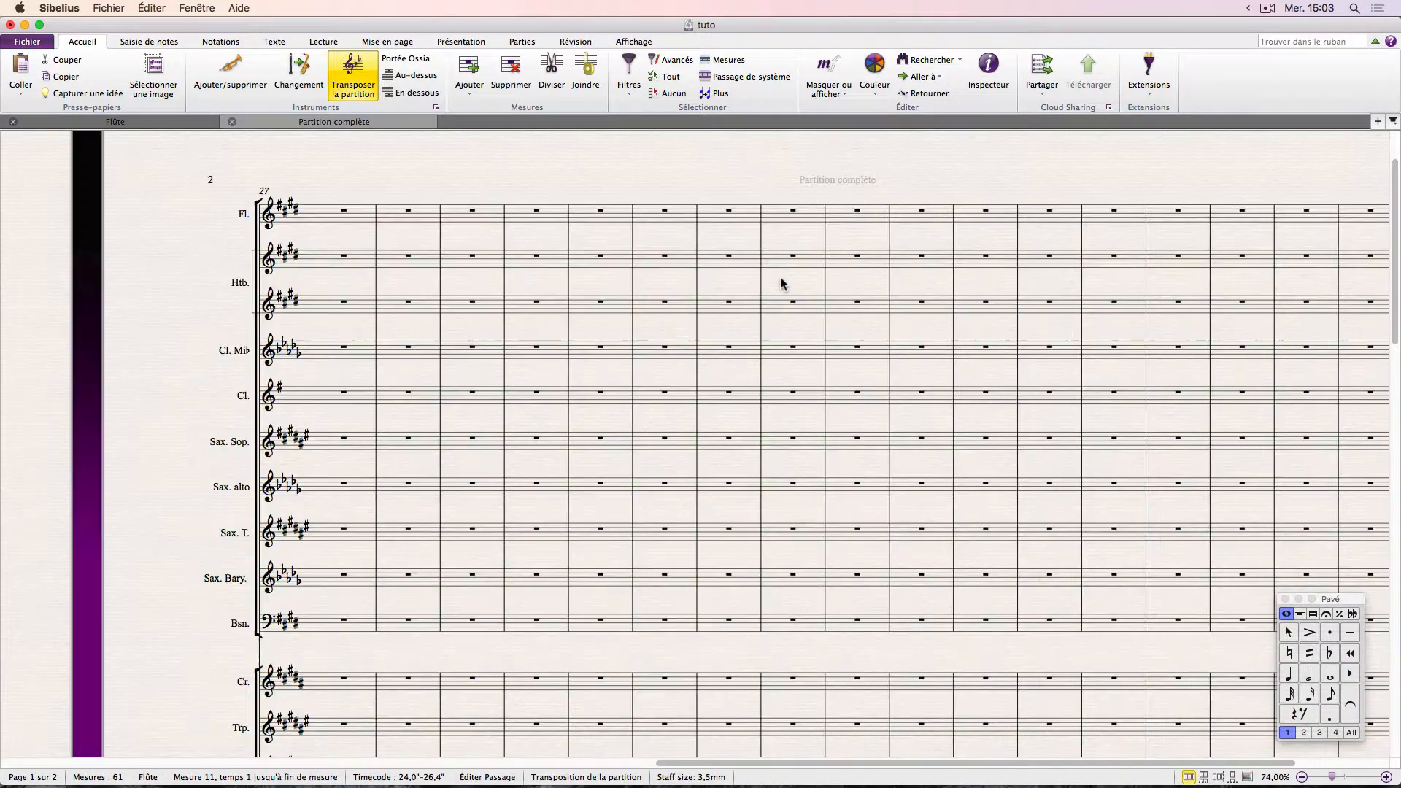
scroll(781, 278, right, 3)
scroll(780, 278, down, 18)
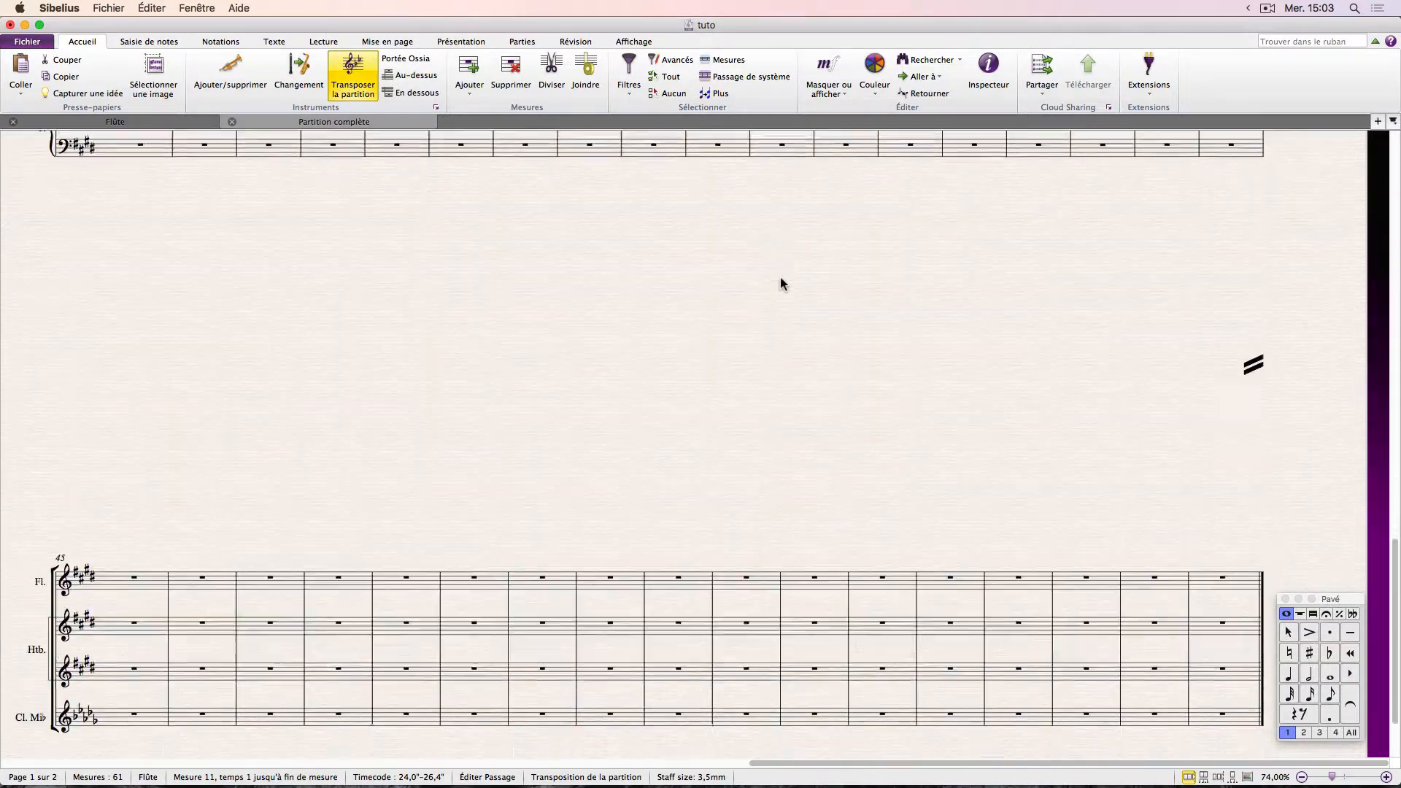
scroll(781, 283, down, 2)
scroll(780, 284, up, 20)
scroll(780, 284, left, 20)
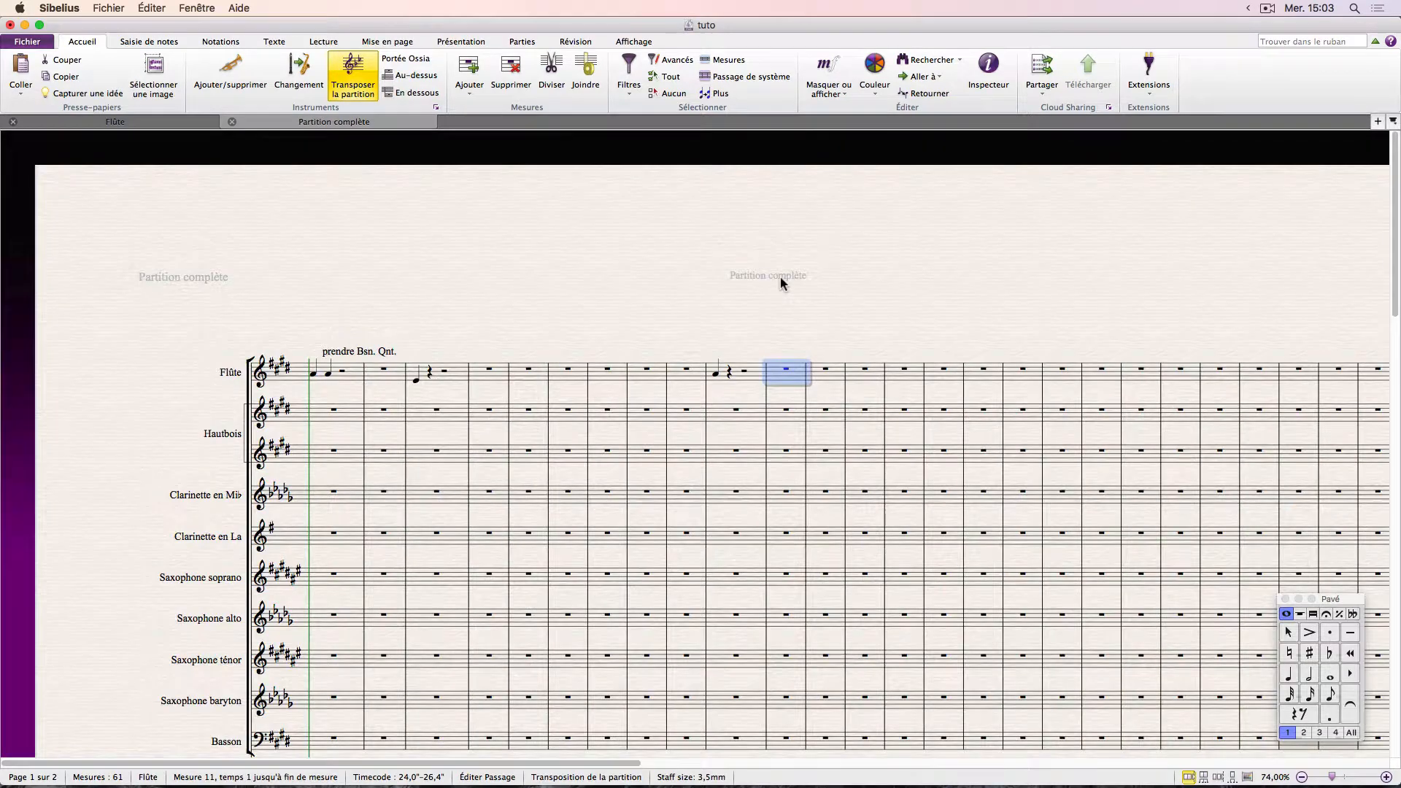
scroll(781, 284, right, 20)
scroll(781, 284, down, 3)
scroll(781, 284, left, 20)
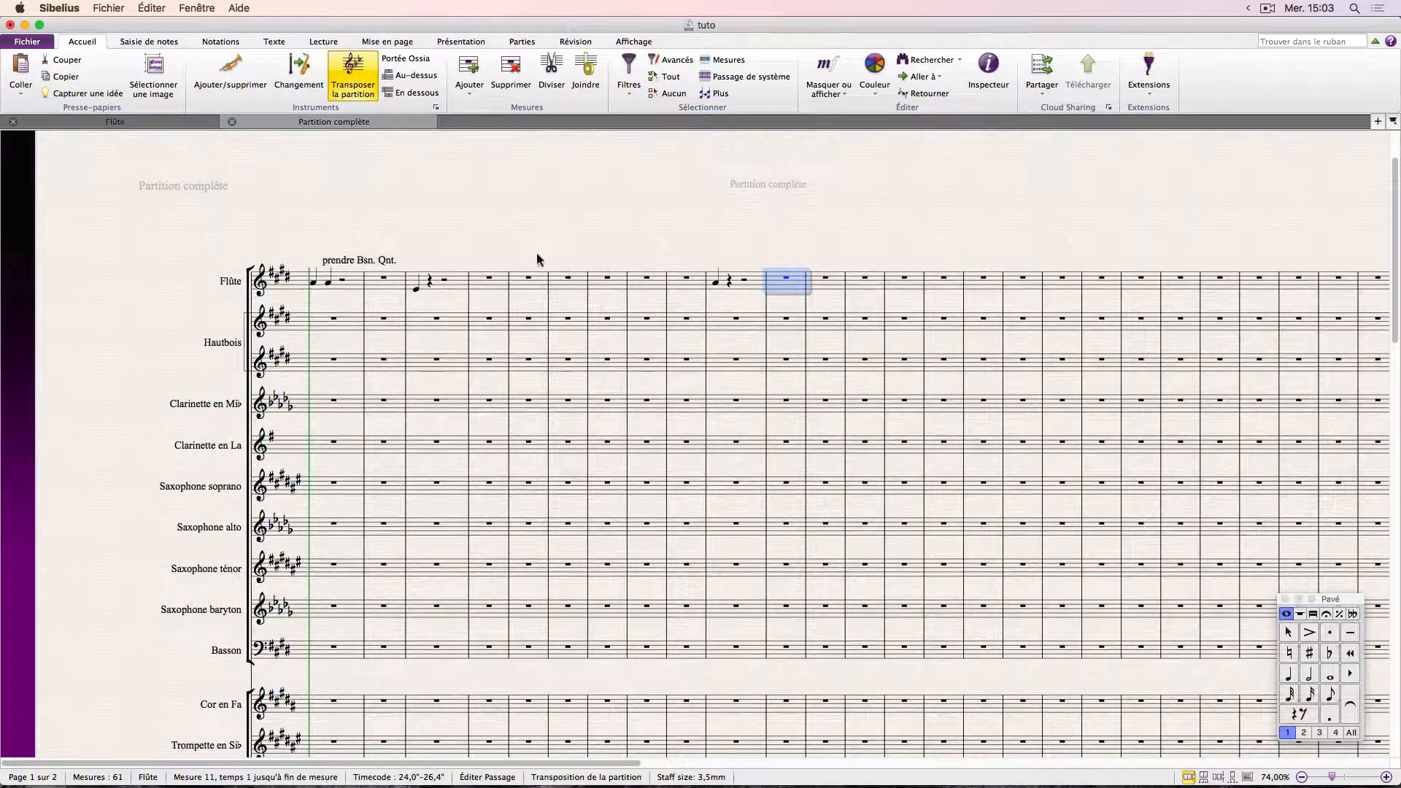
click(715, 60)
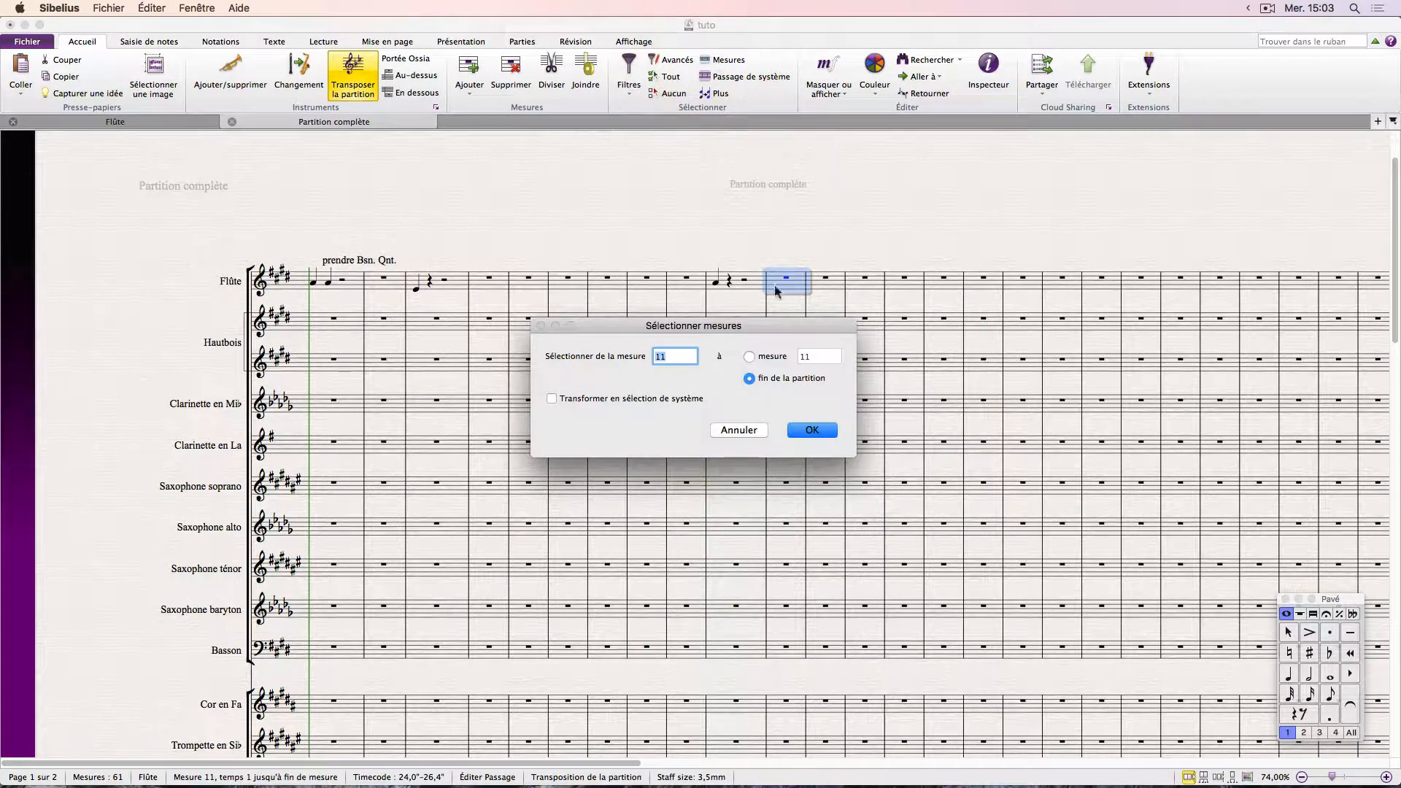
click(749, 357)
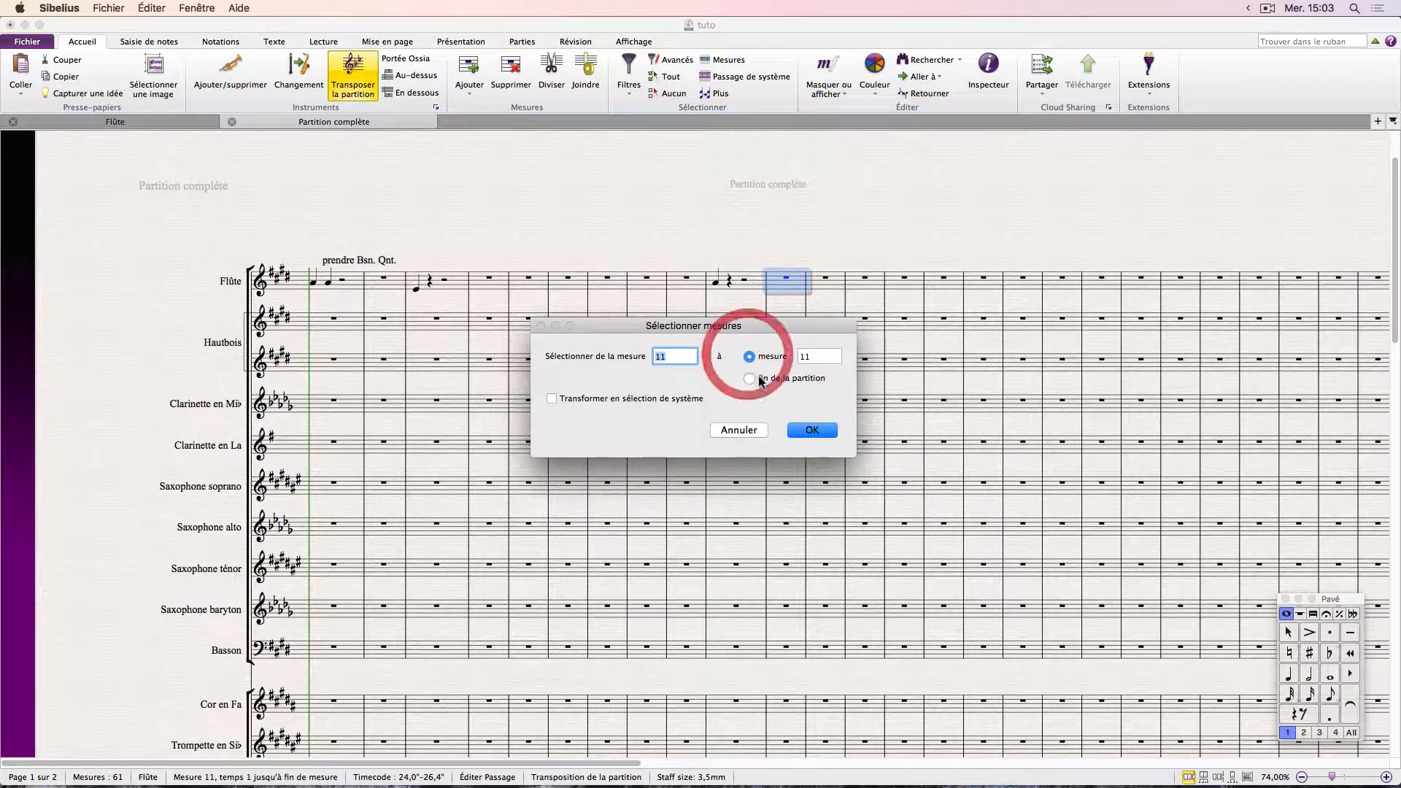
click(749, 378)
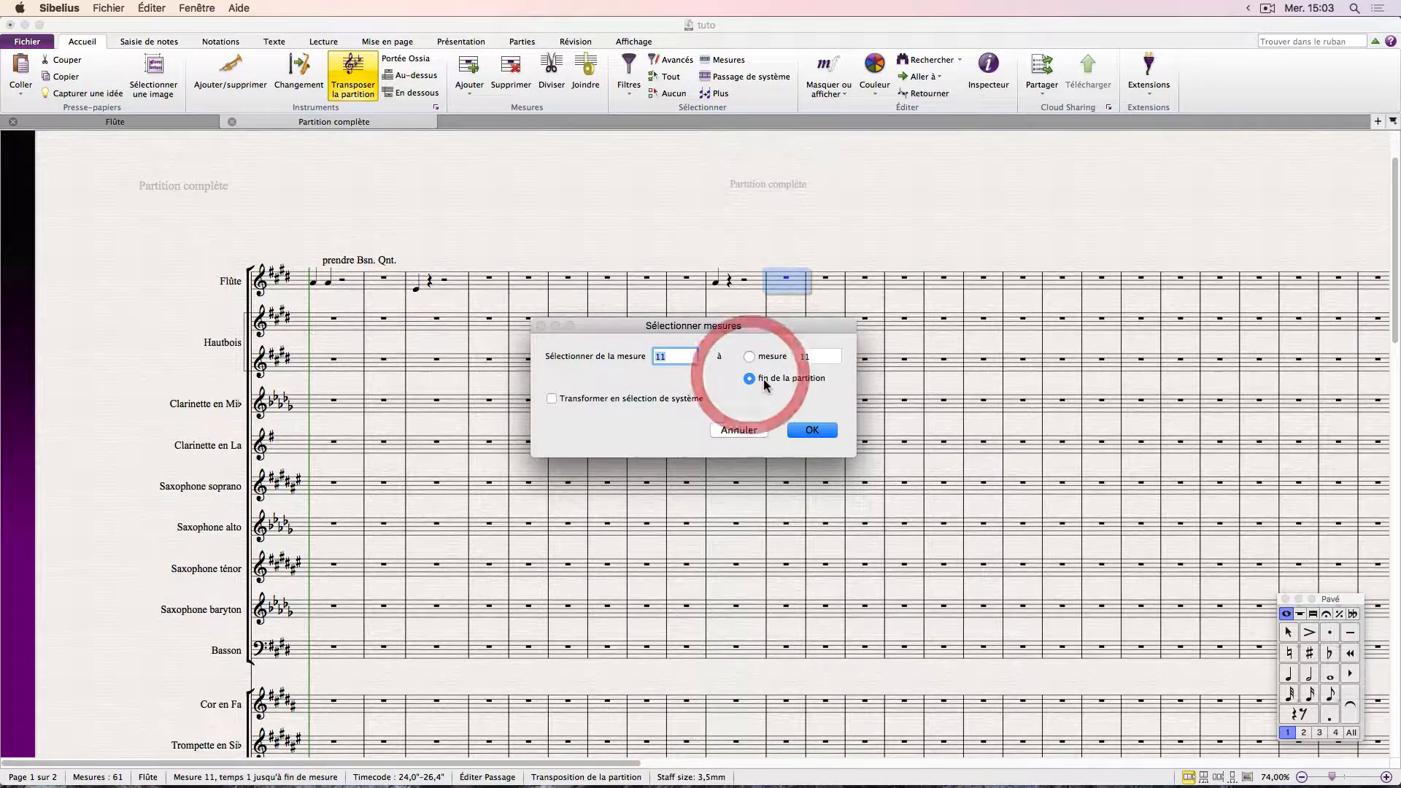
click(814, 429)
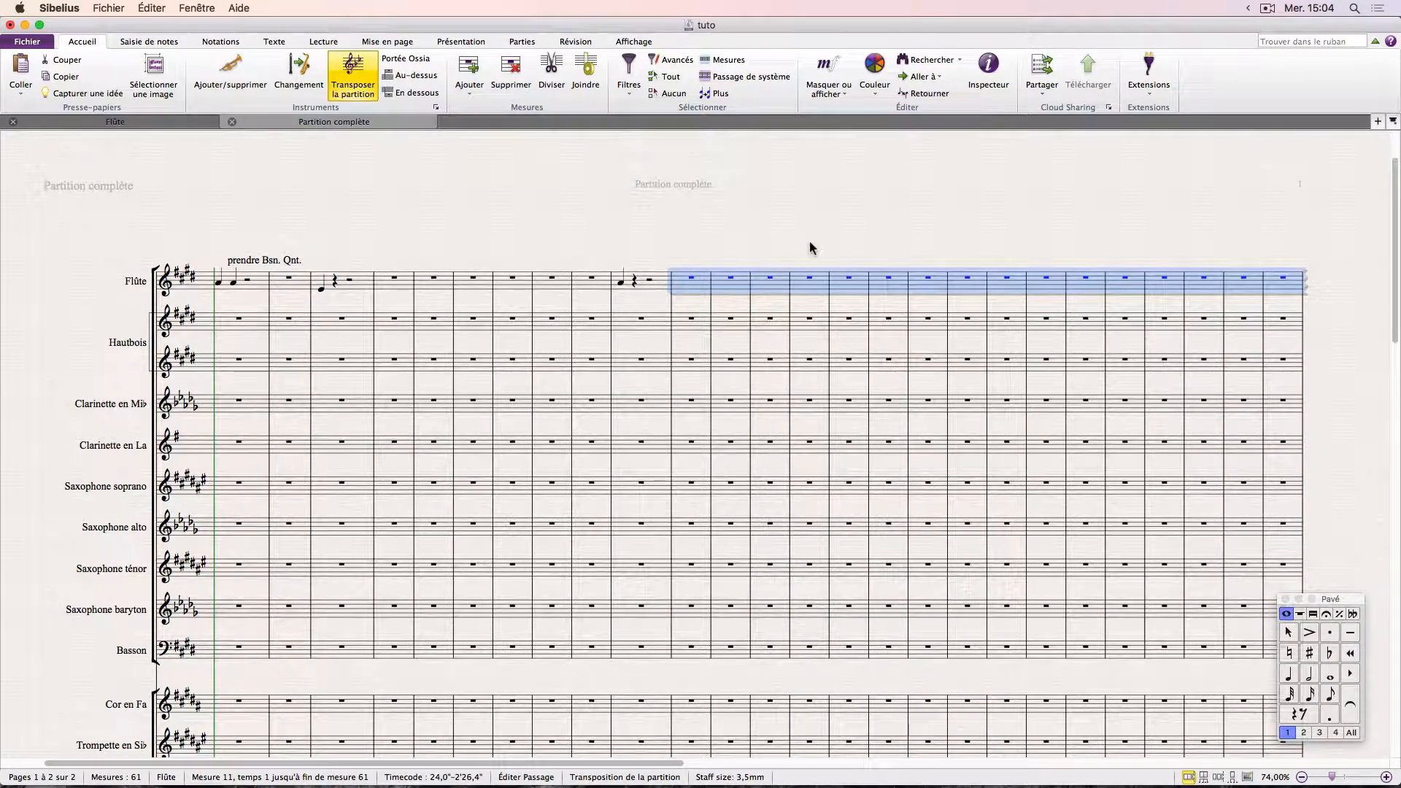
key(super+BackSpace)
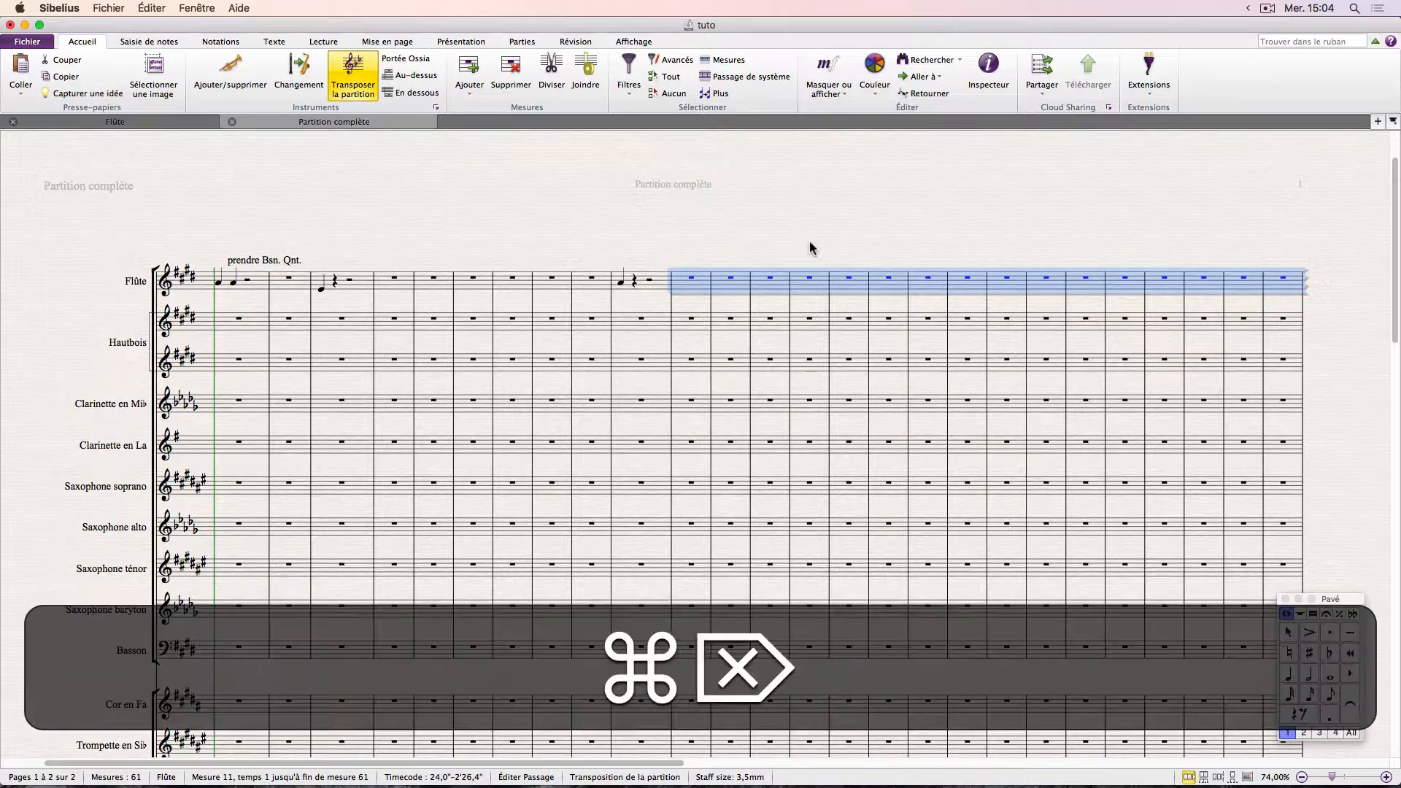
Add one empty measure at the end of the full score
scroll(1161, 319, right, 2)
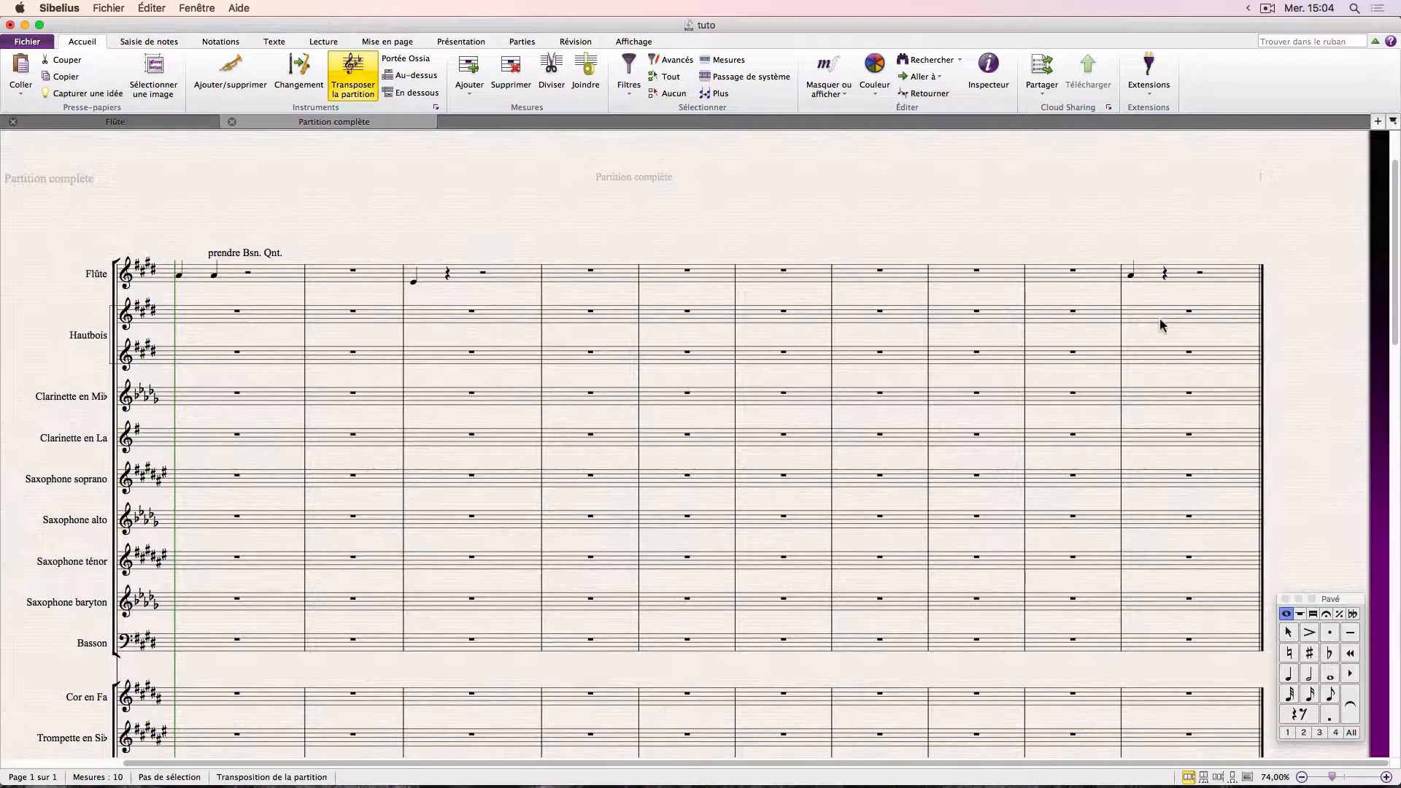
click(1188, 274)
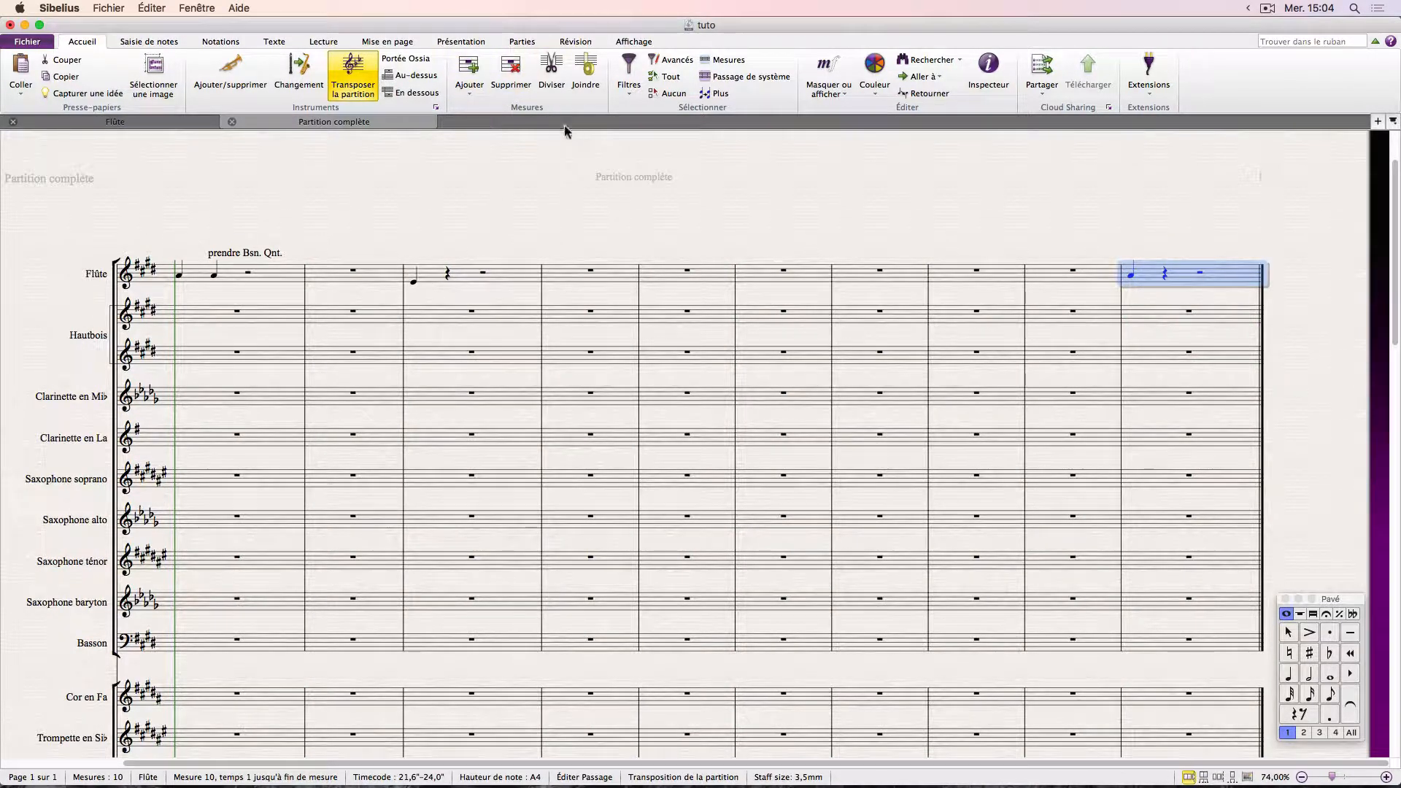
click(466, 89)
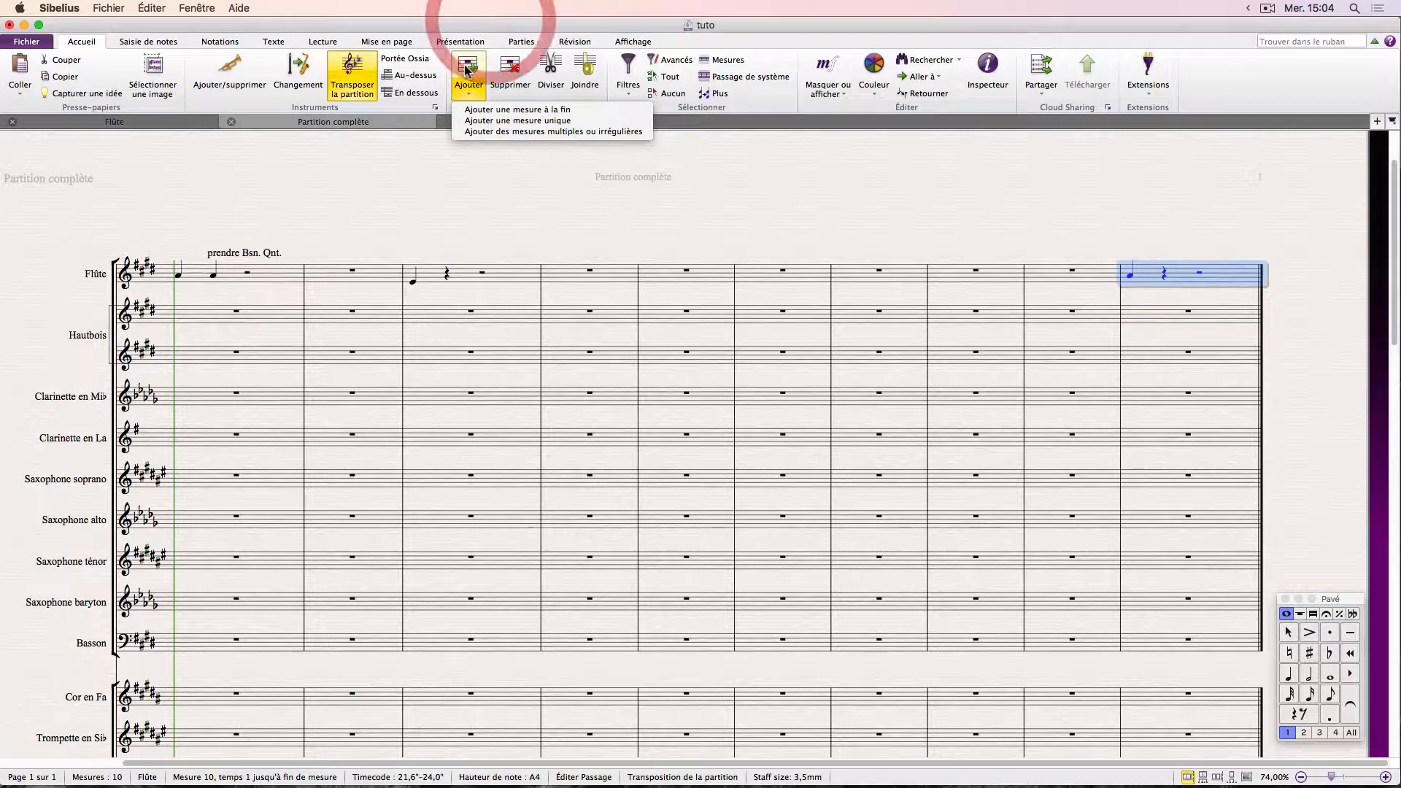
click(478, 84)
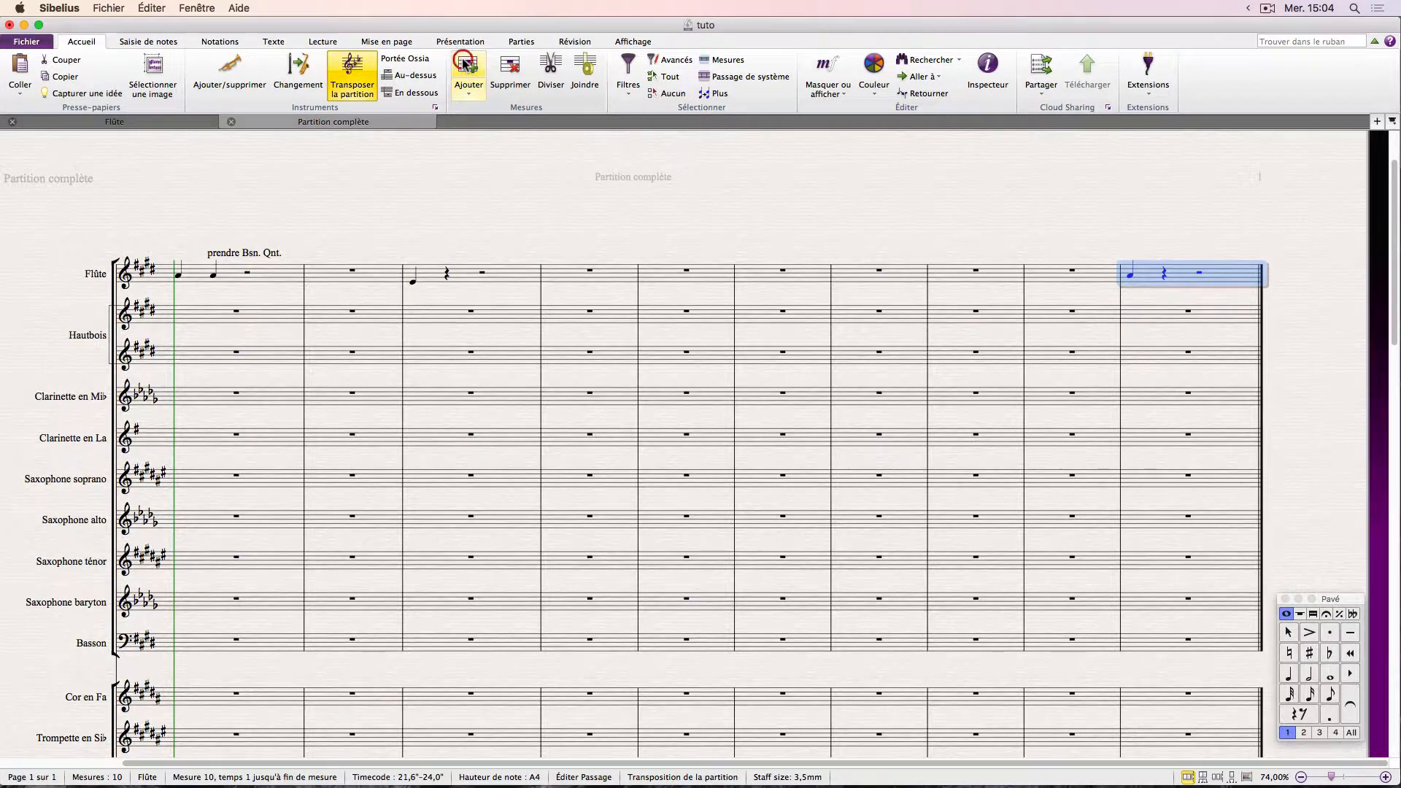
click(464, 61)
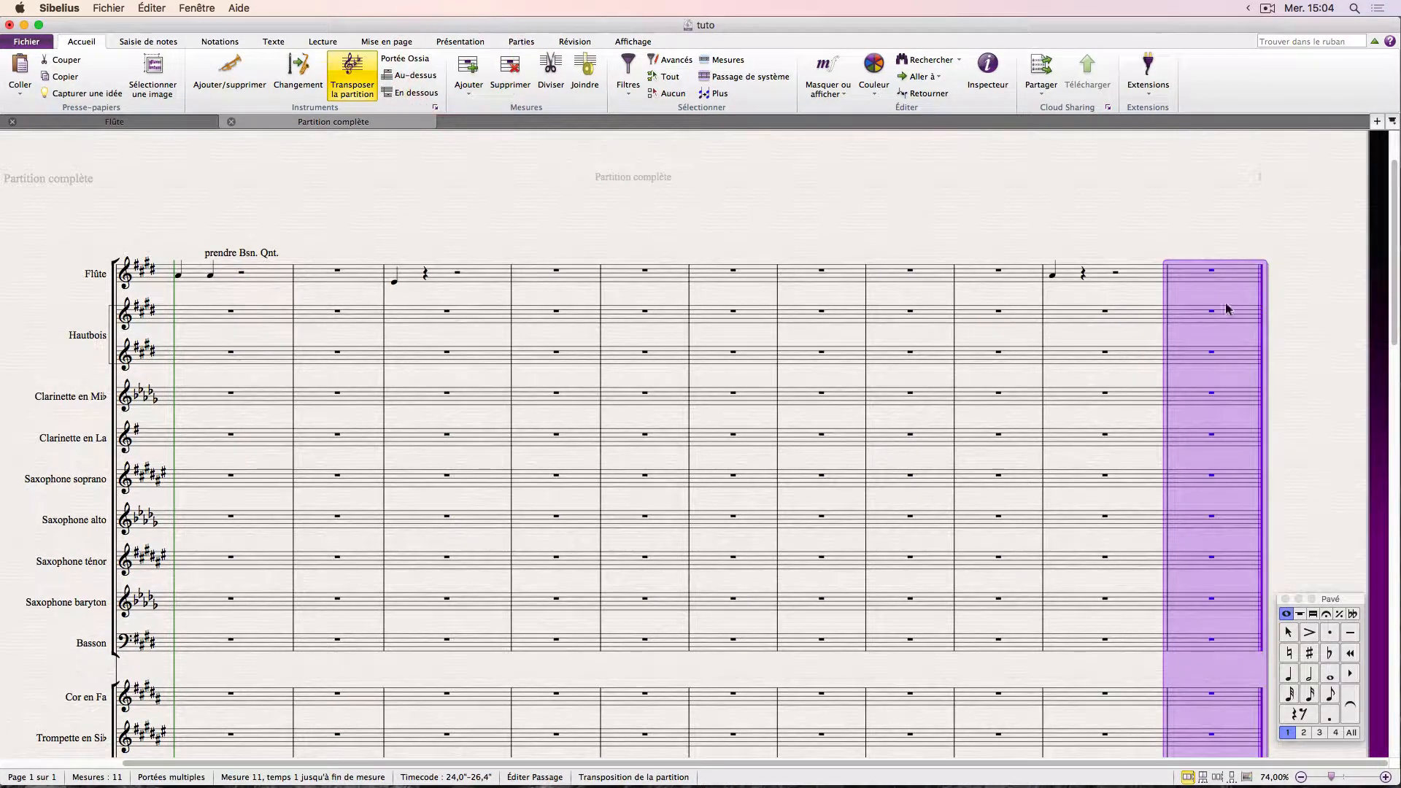
Compare measure 10 in the Flûte part and full score, and display the Flûte part with the last measure selected
click(1148, 274)
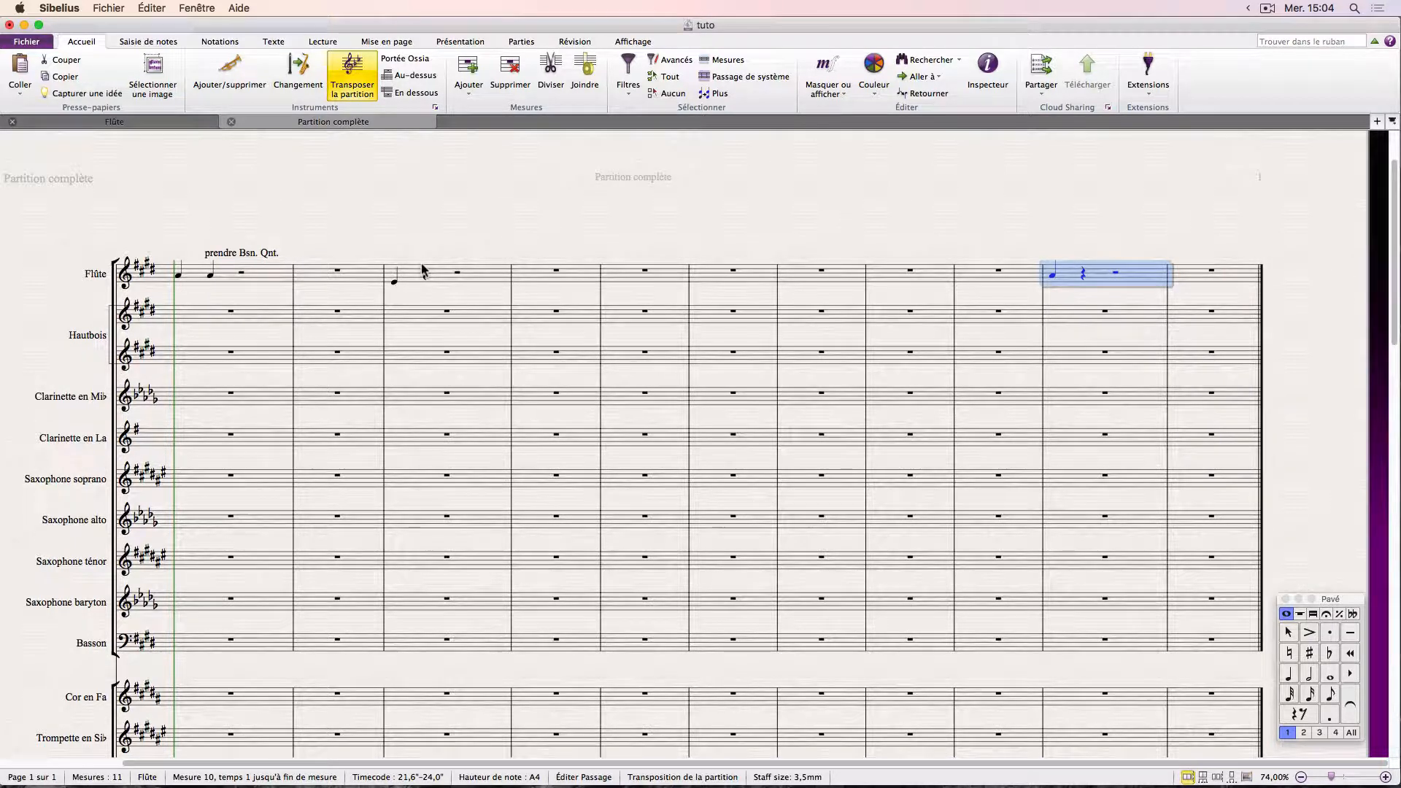
key(w)
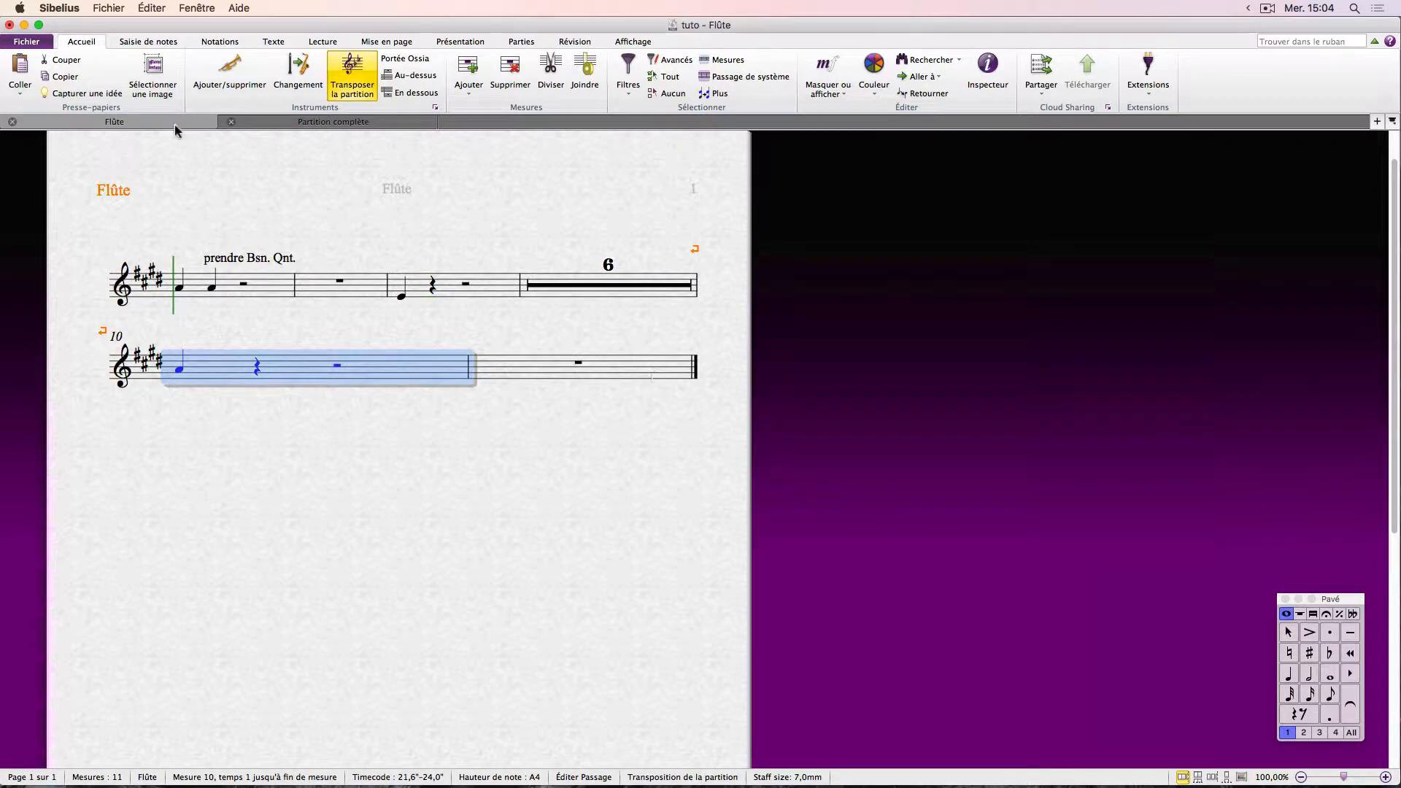
click(321, 124)
click(1229, 276)
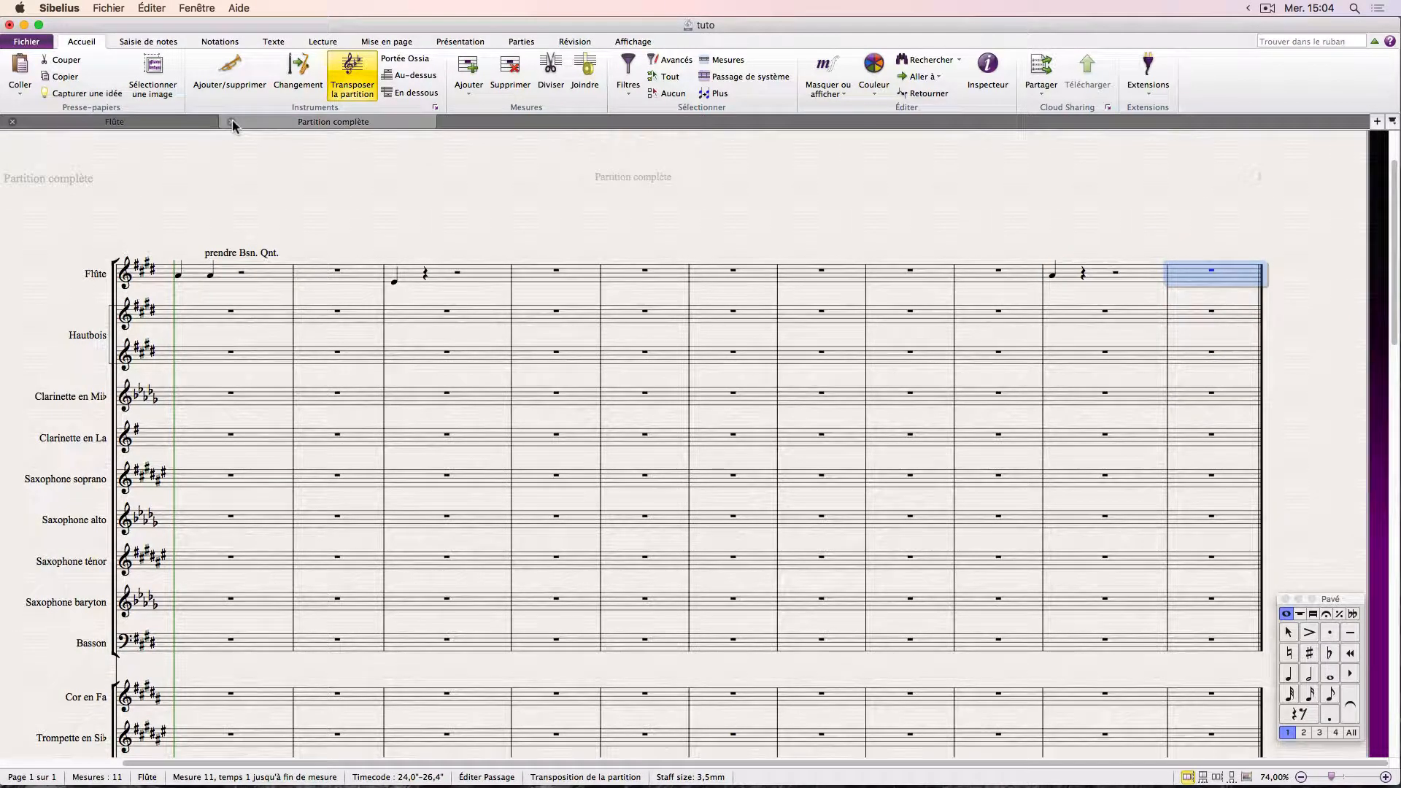
click(167, 122)
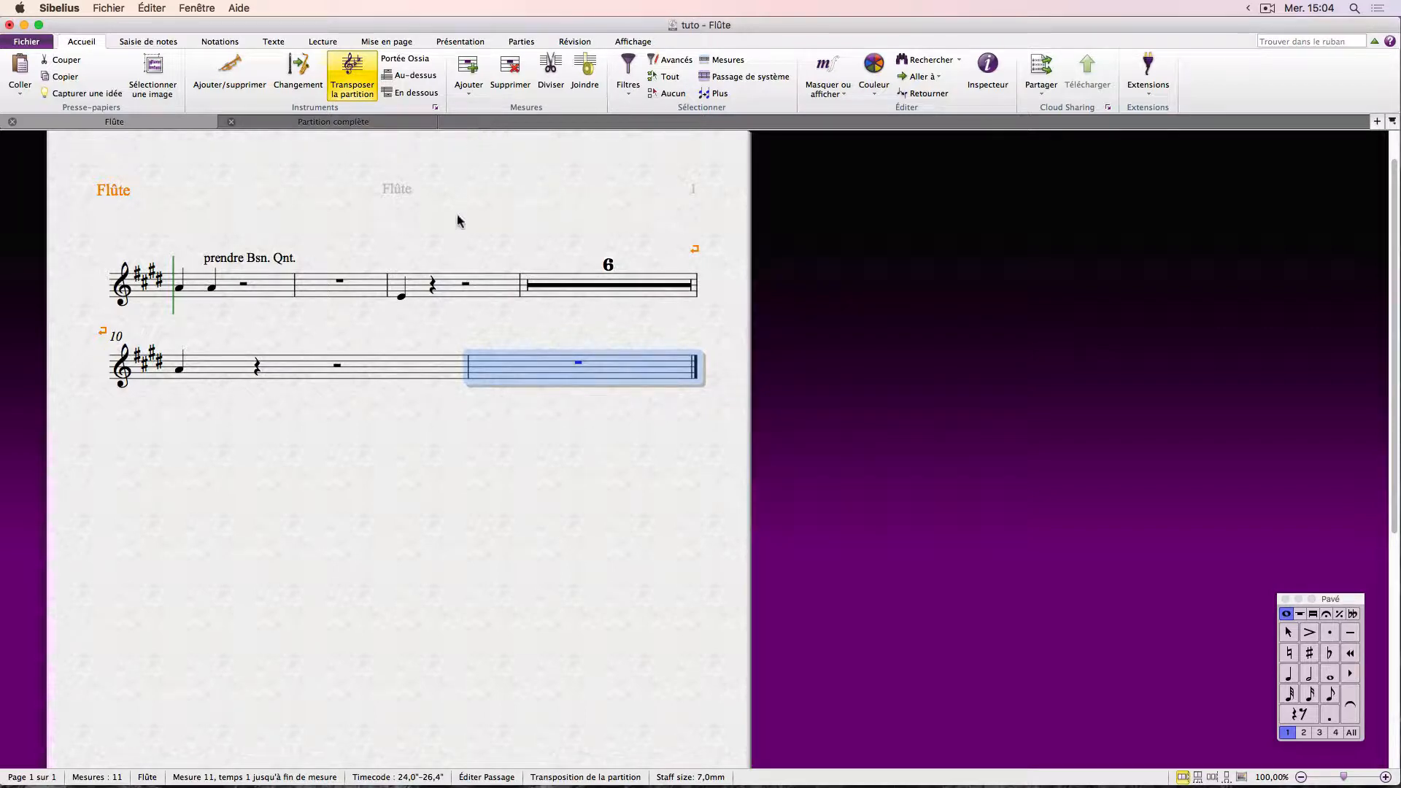
Add six empty measures at the end of the score from the Flûte part
key(super)
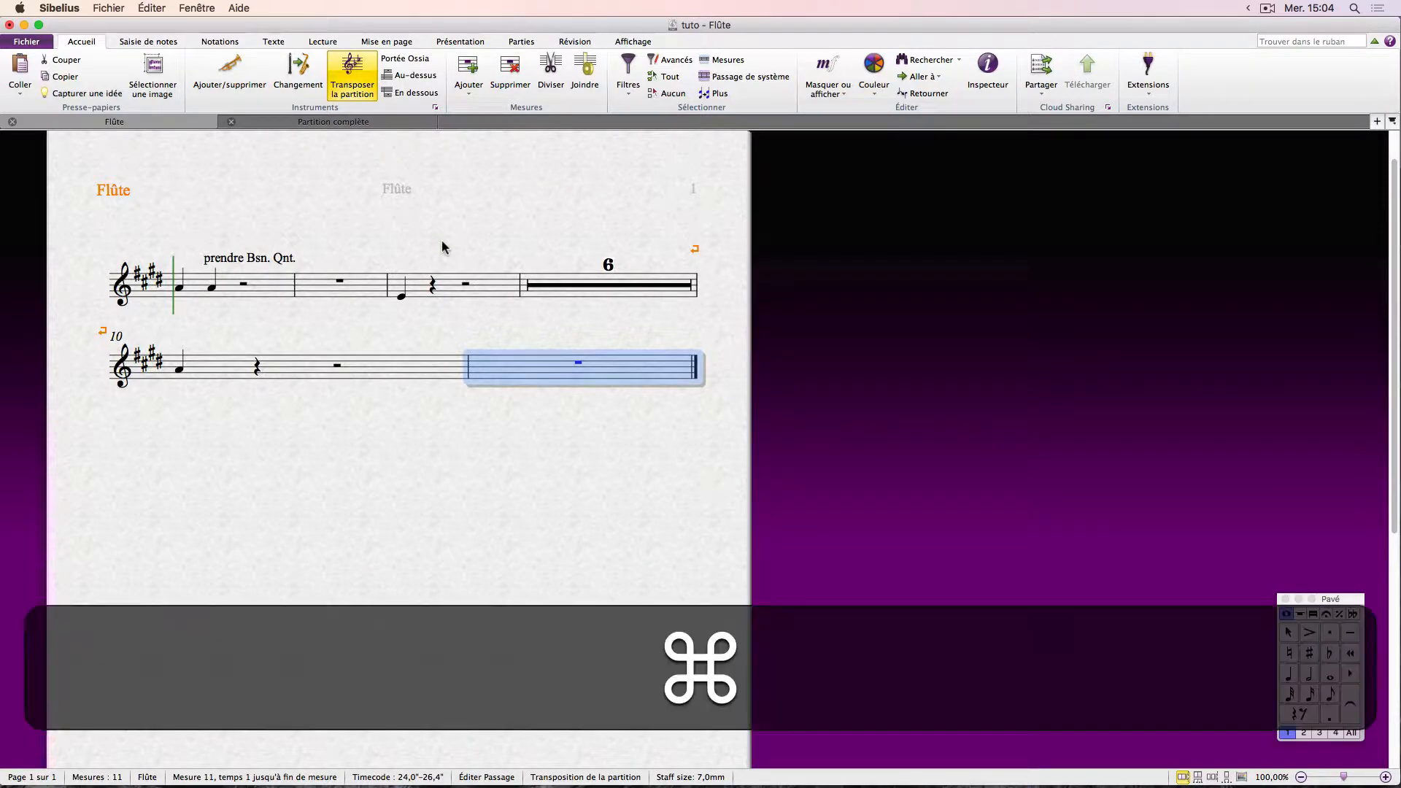
key(super+b)
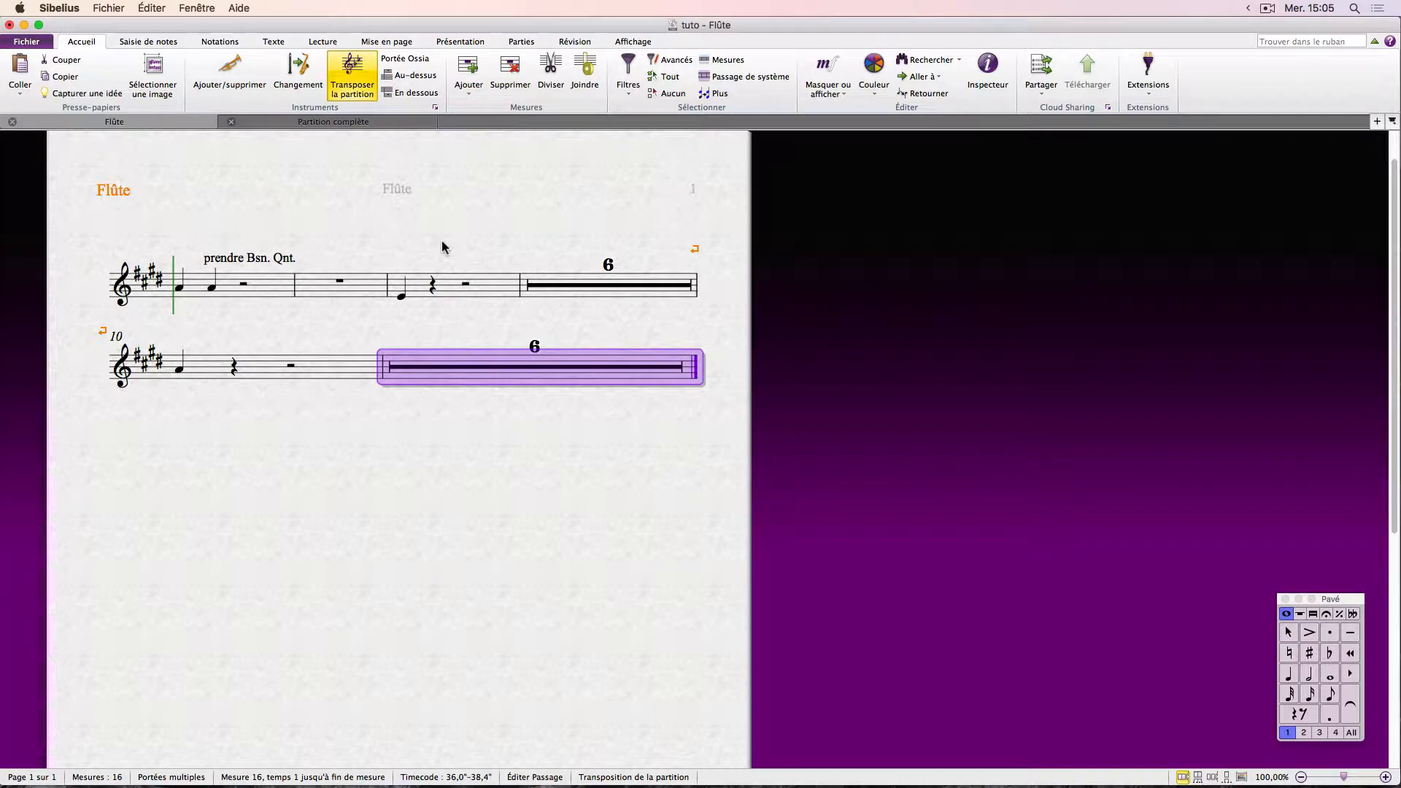
key(super+b)
Enter an eighth note A on the first beat of measure 17 in the Flûte part and clear the selection
key(Right)
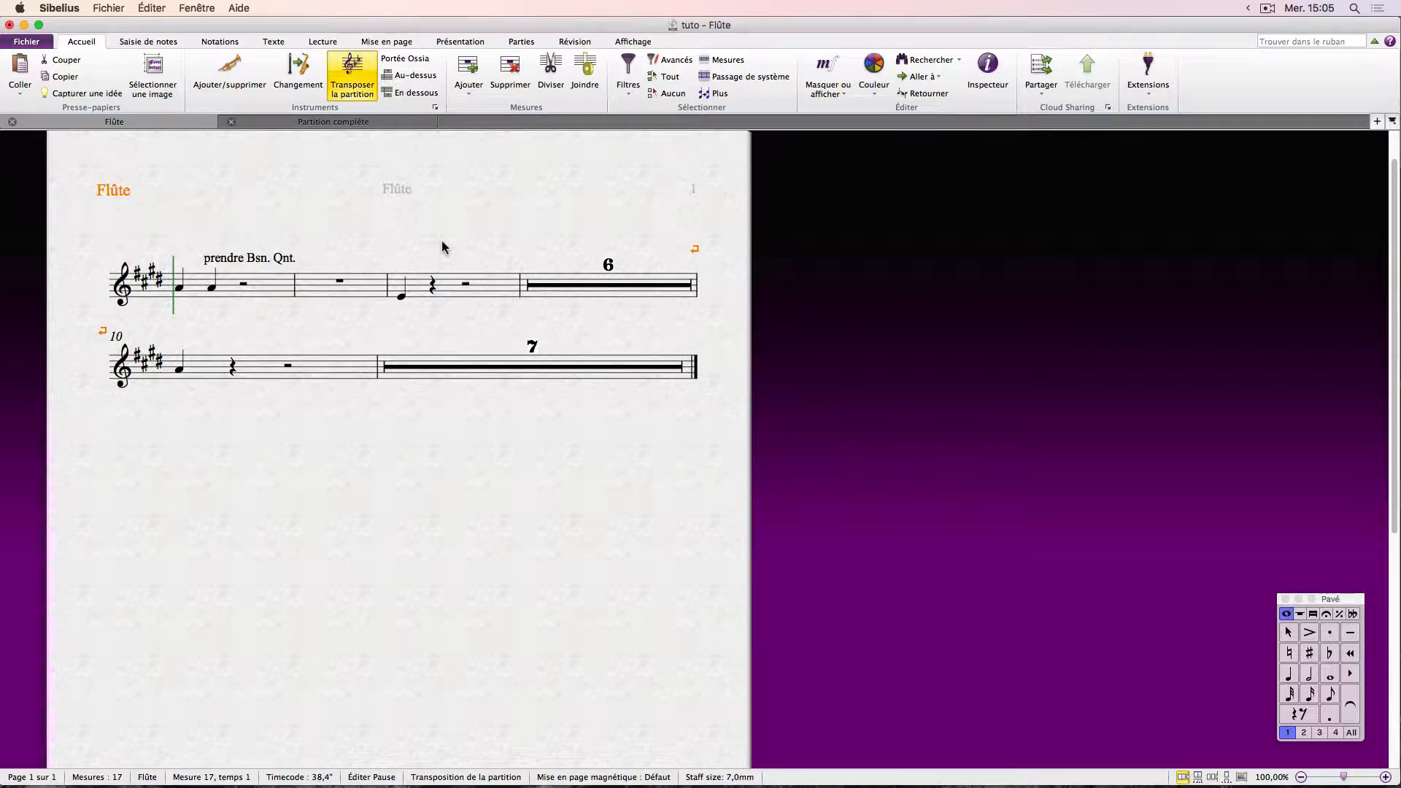
key(3)
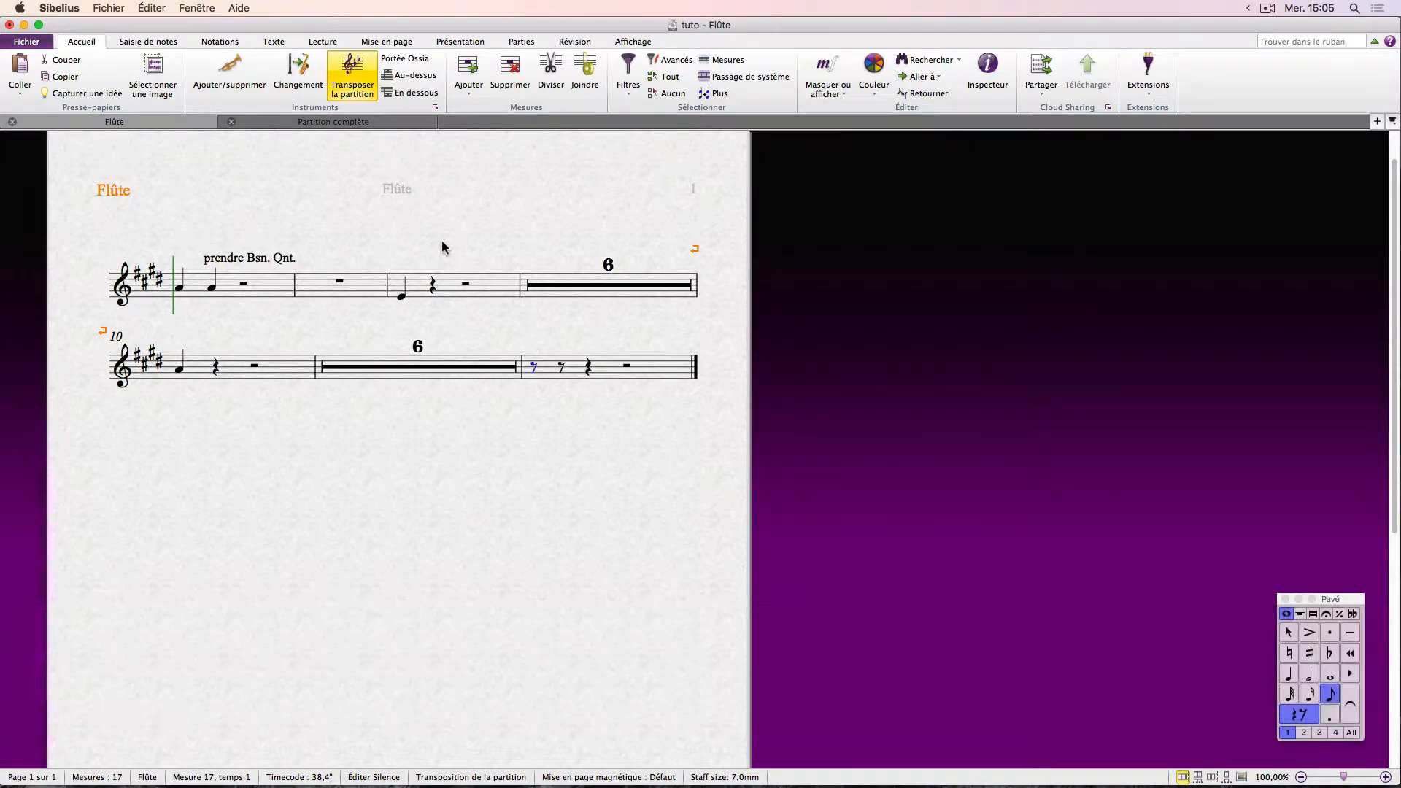
key(a)
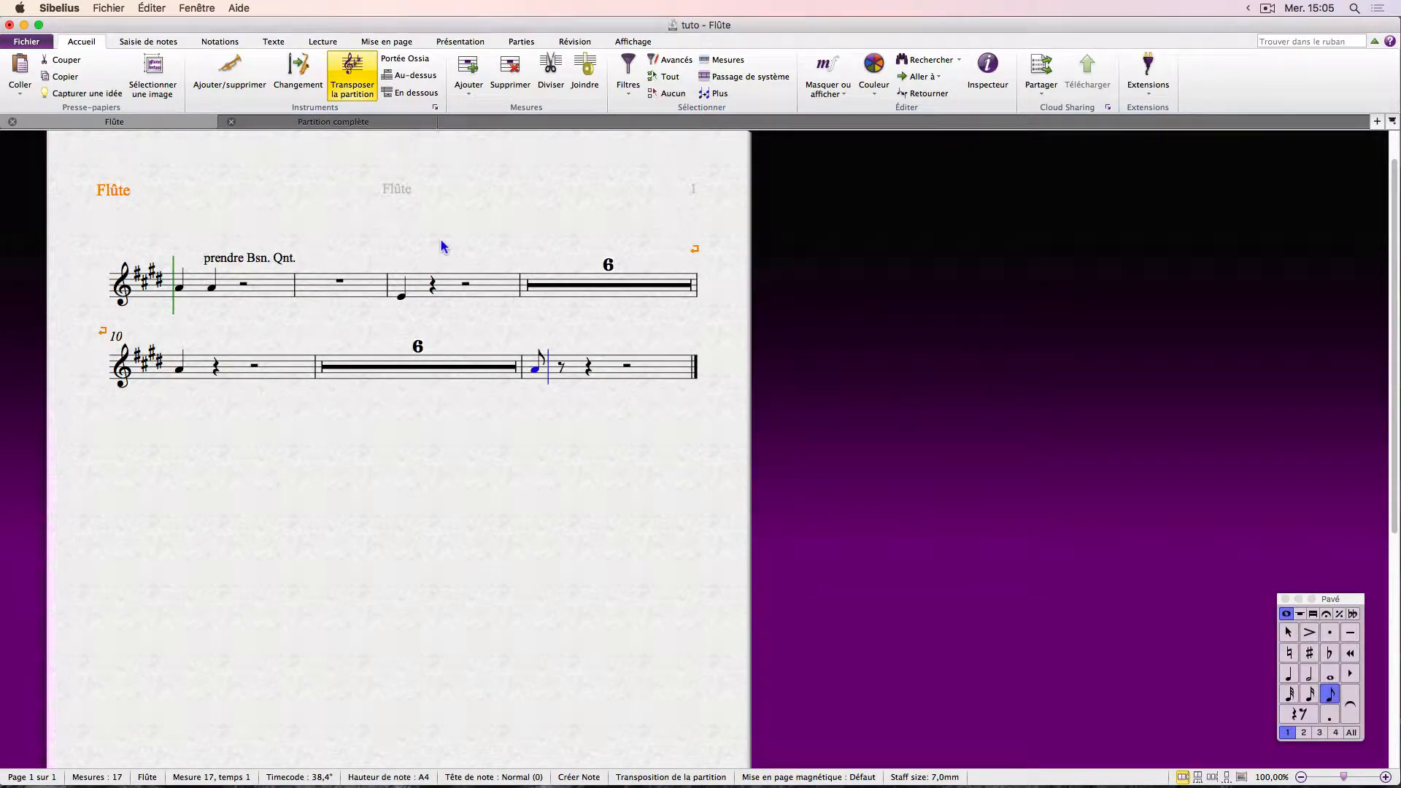
key(n)
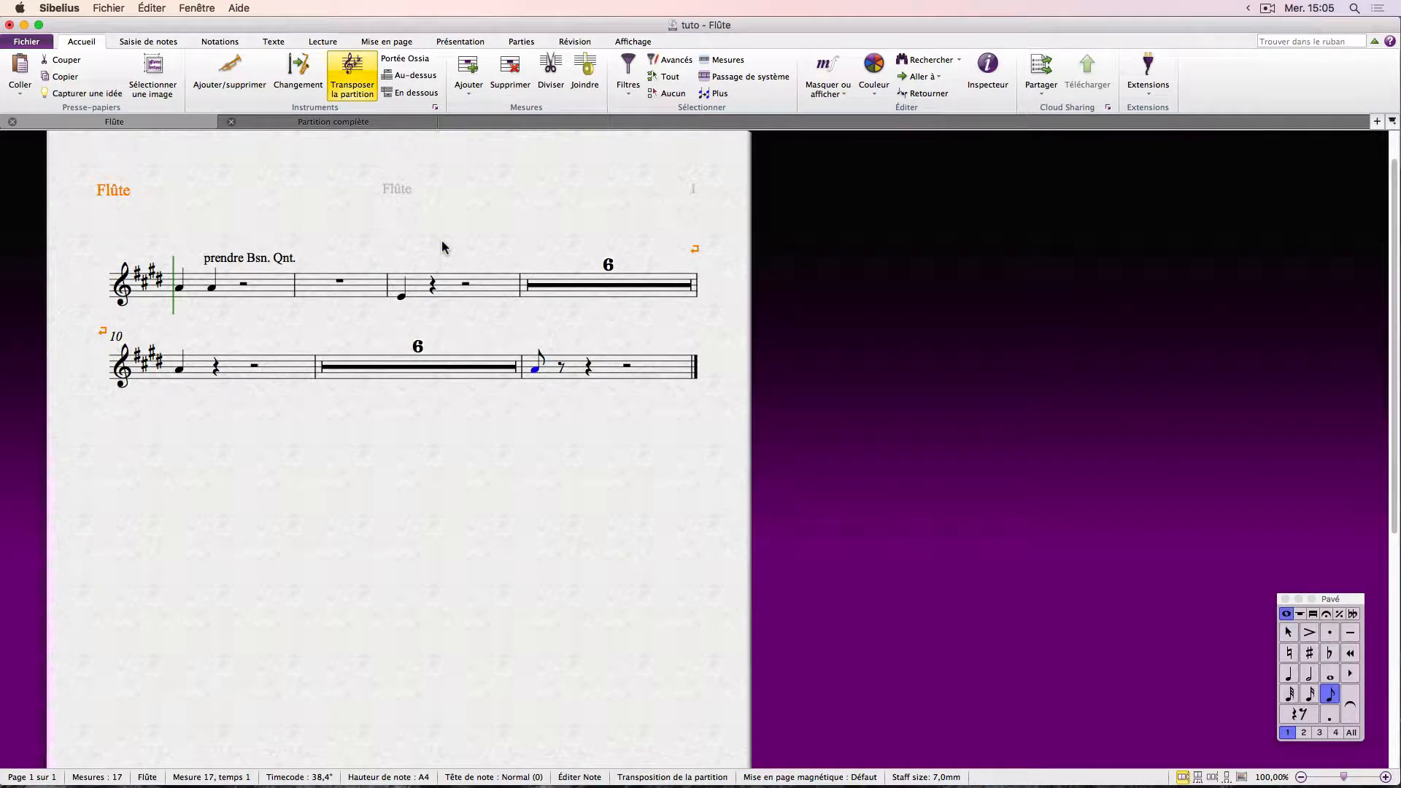
click(584, 402)
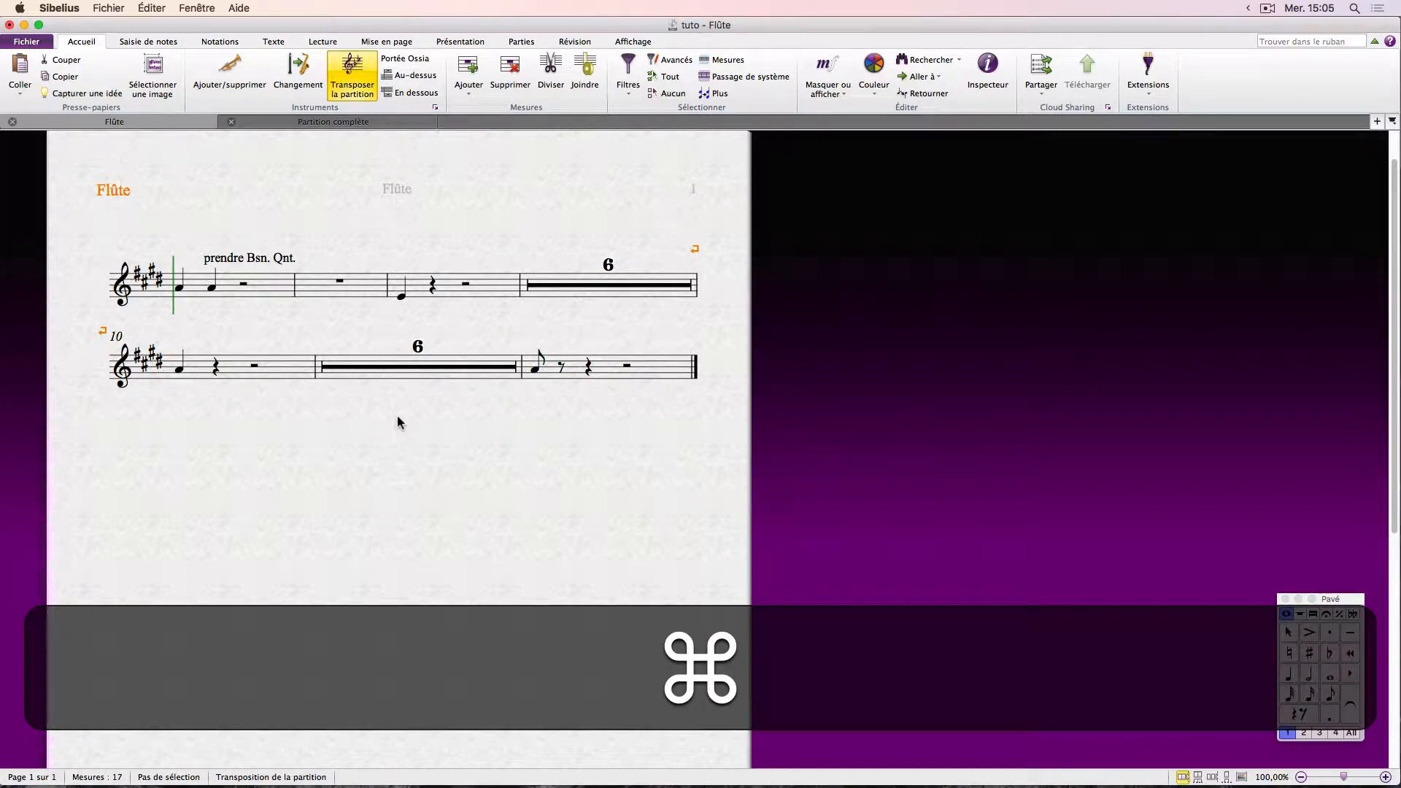
Add nine empty measures after measure 17 in the Flûte part
key(super+b)
key(super+b)
key(super+b)
key(super+b)
key(super+b)
key(super+b)
key(super+b)
key(super+b)
key(super+b)
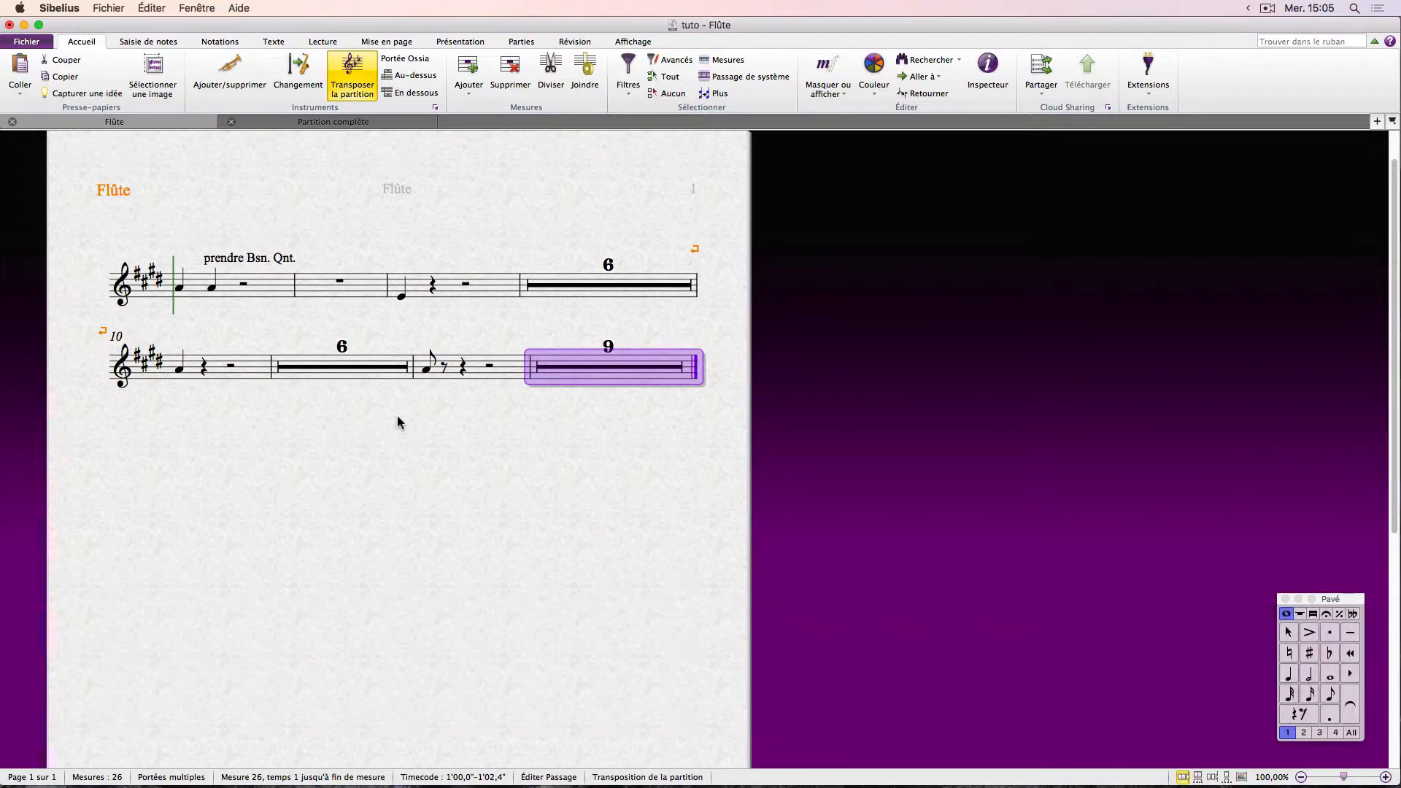
Fill measure 26 of the Flûte part with two half notes, A and B, and clear the selection
key(Right)
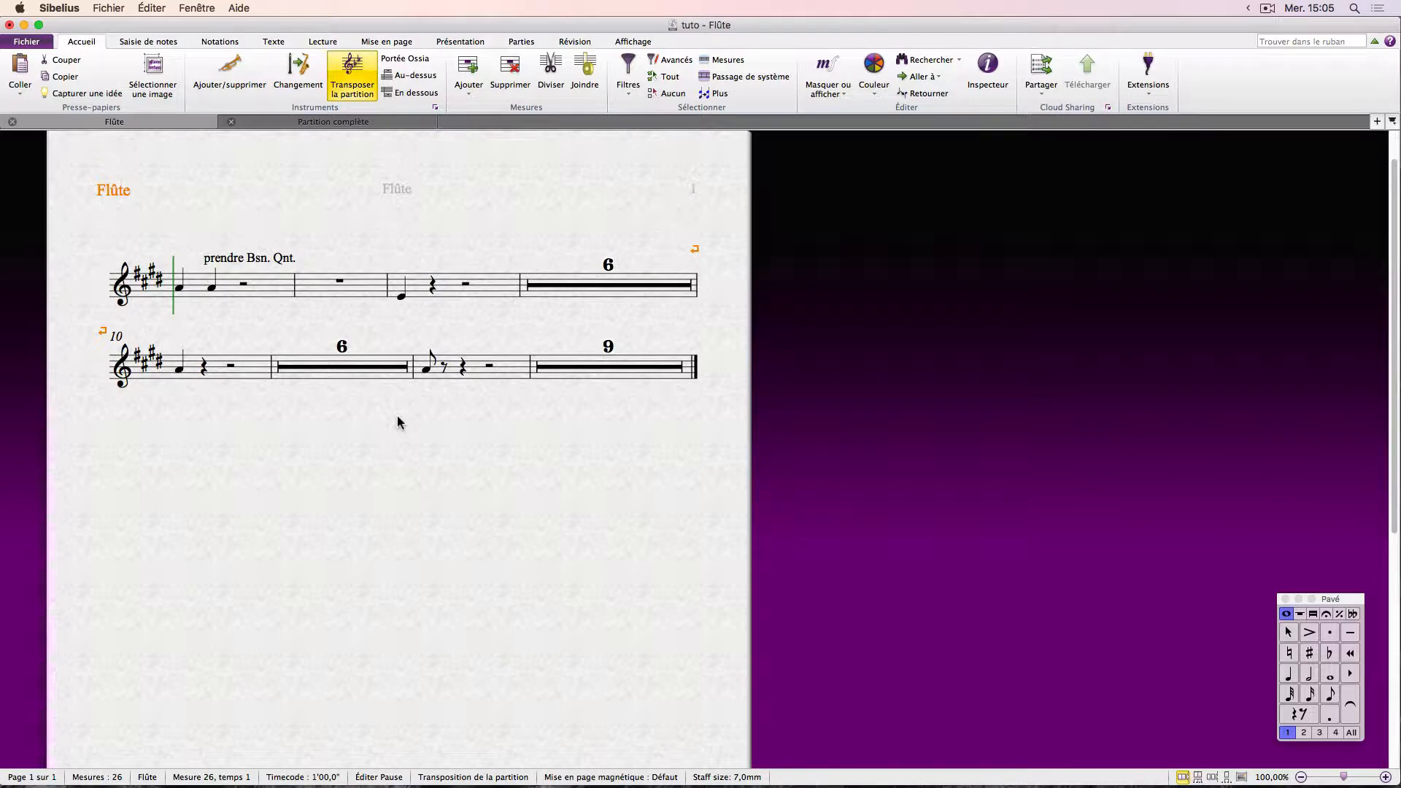
key(5)
key(a)
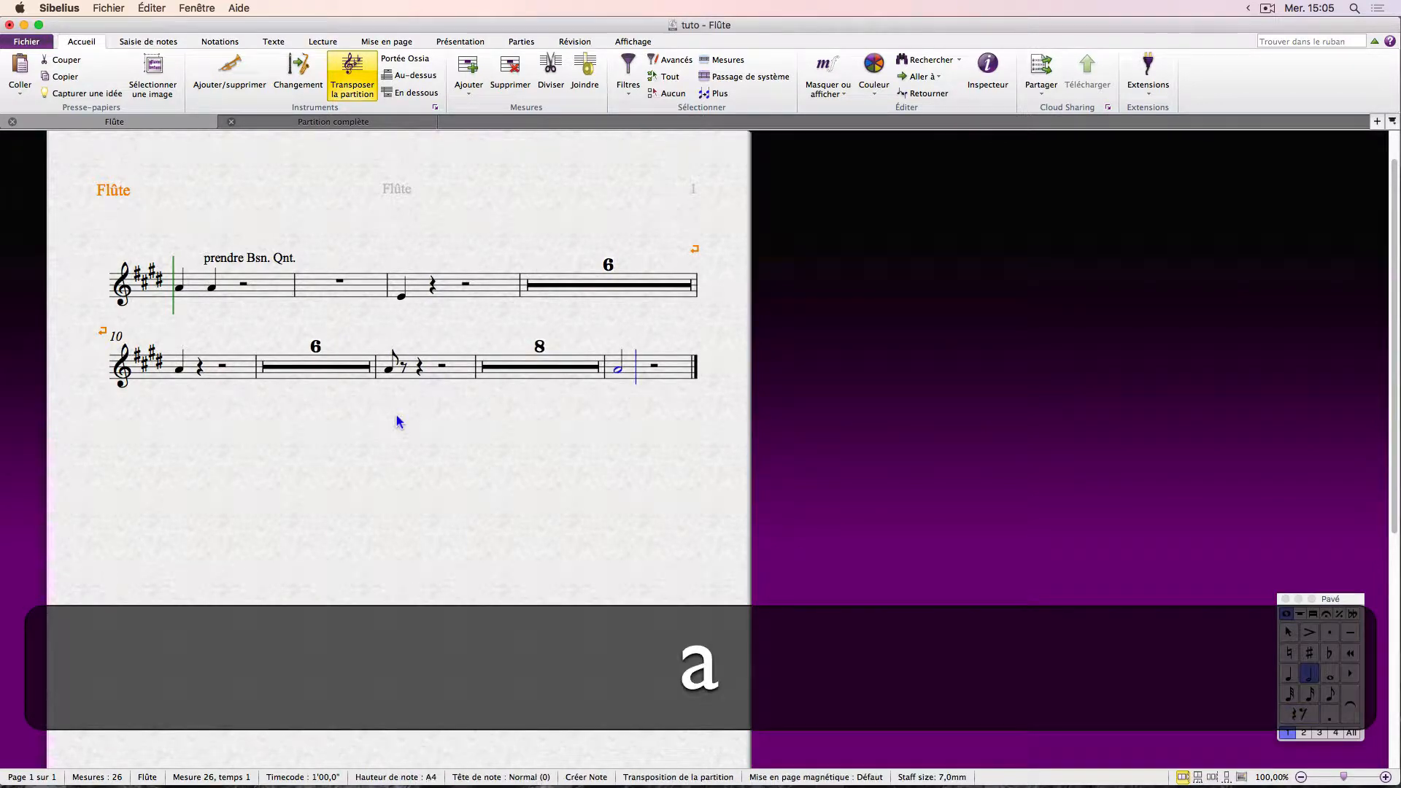
key(b)
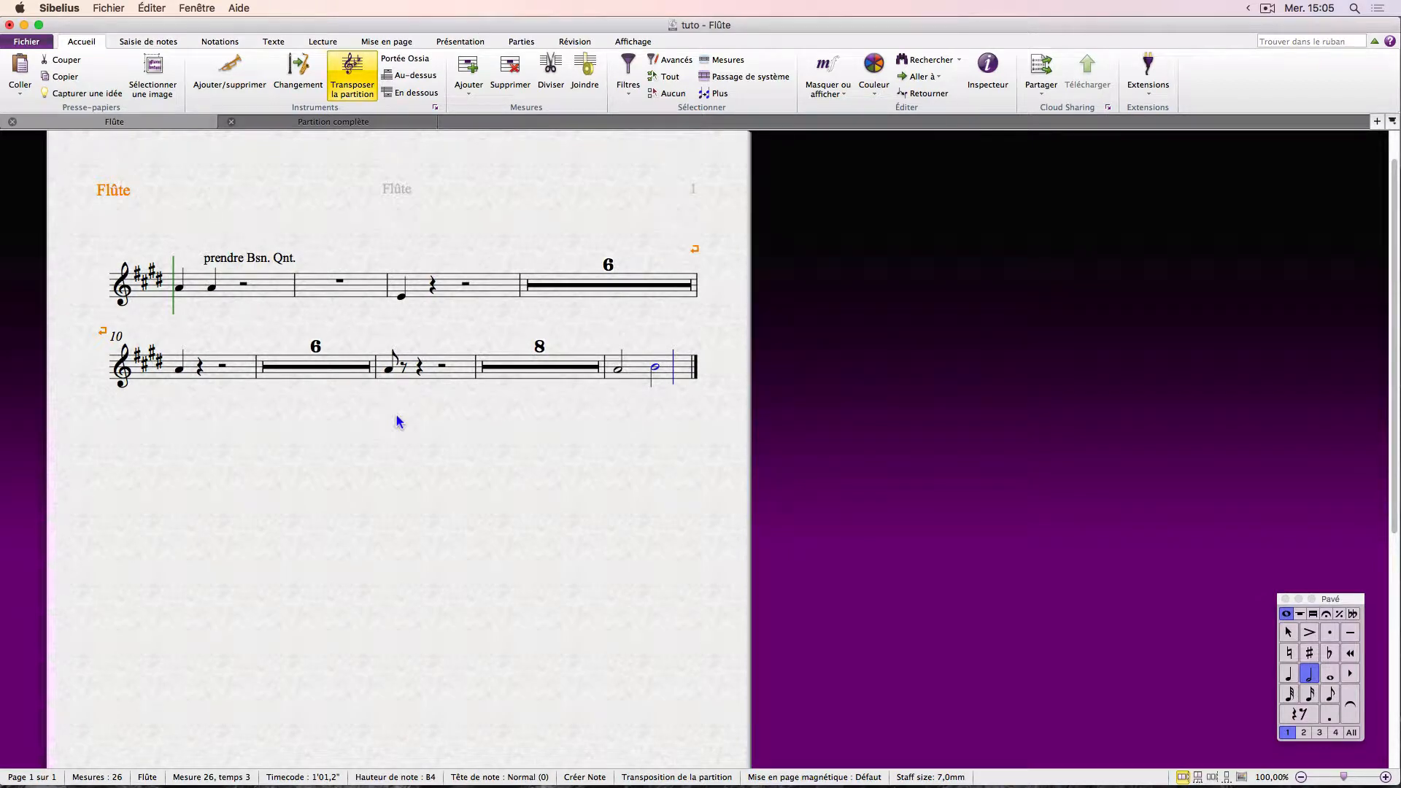
key(Escape)
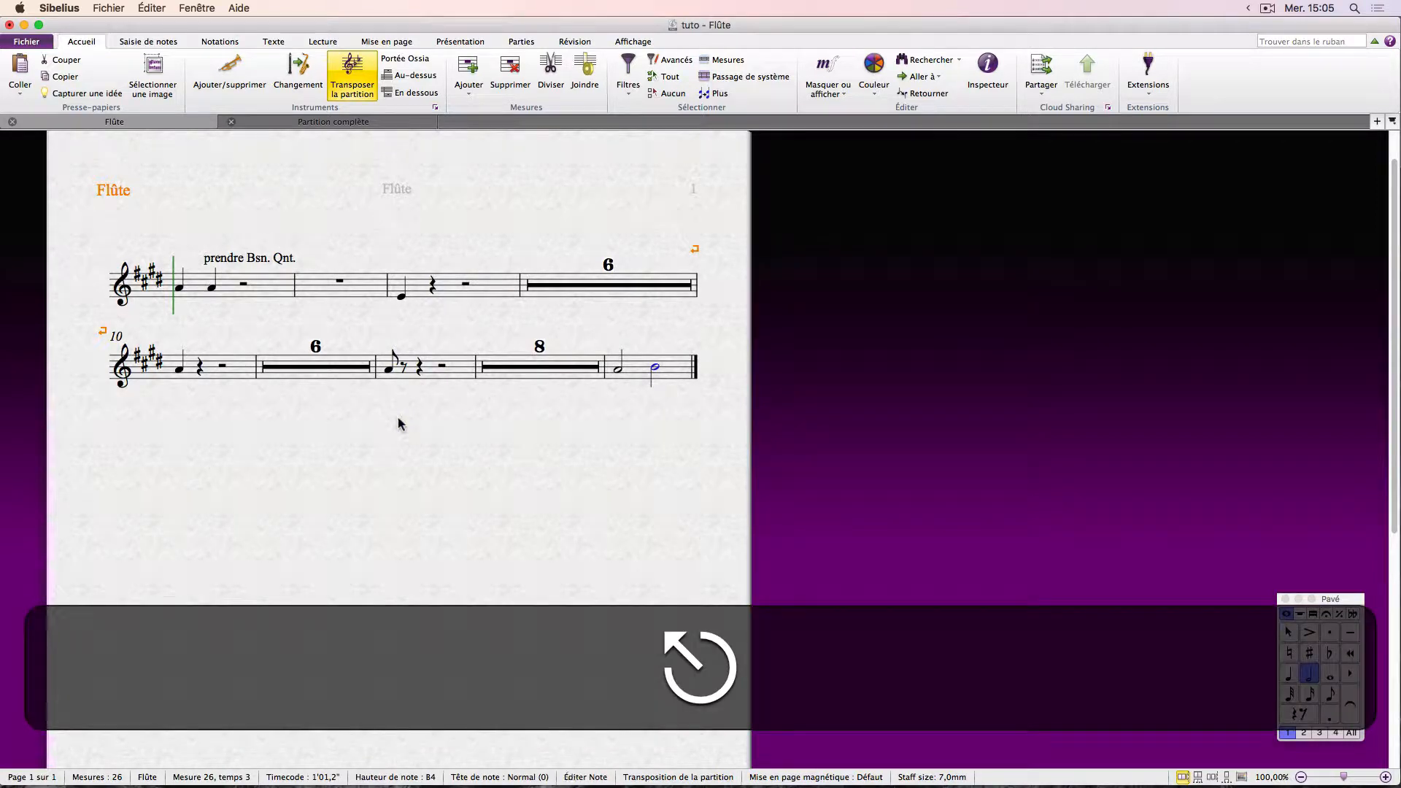
click(515, 441)
Add a single empty measure after measure 10 of the Flûte part and clear the selection
click(466, 73)
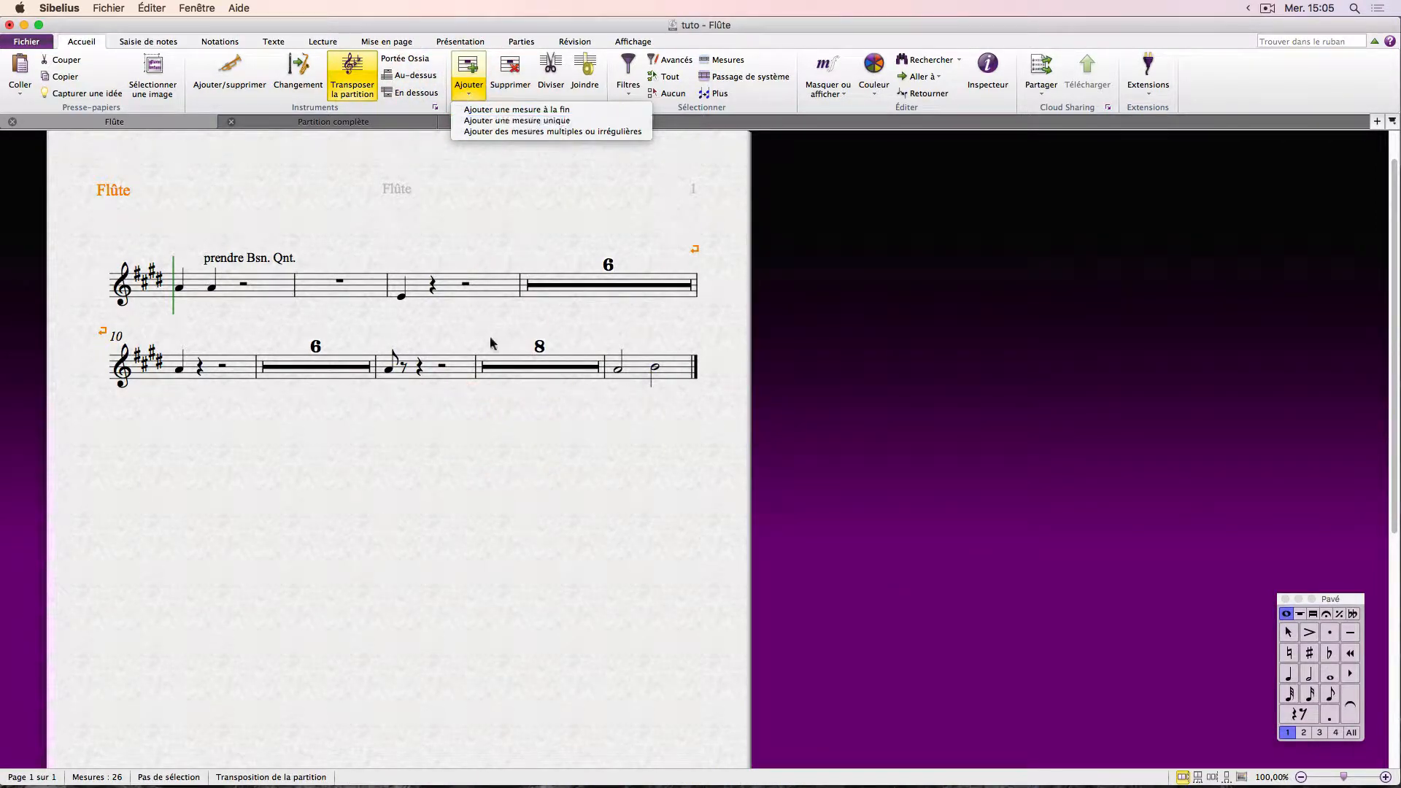
click(464, 361)
click(227, 369)
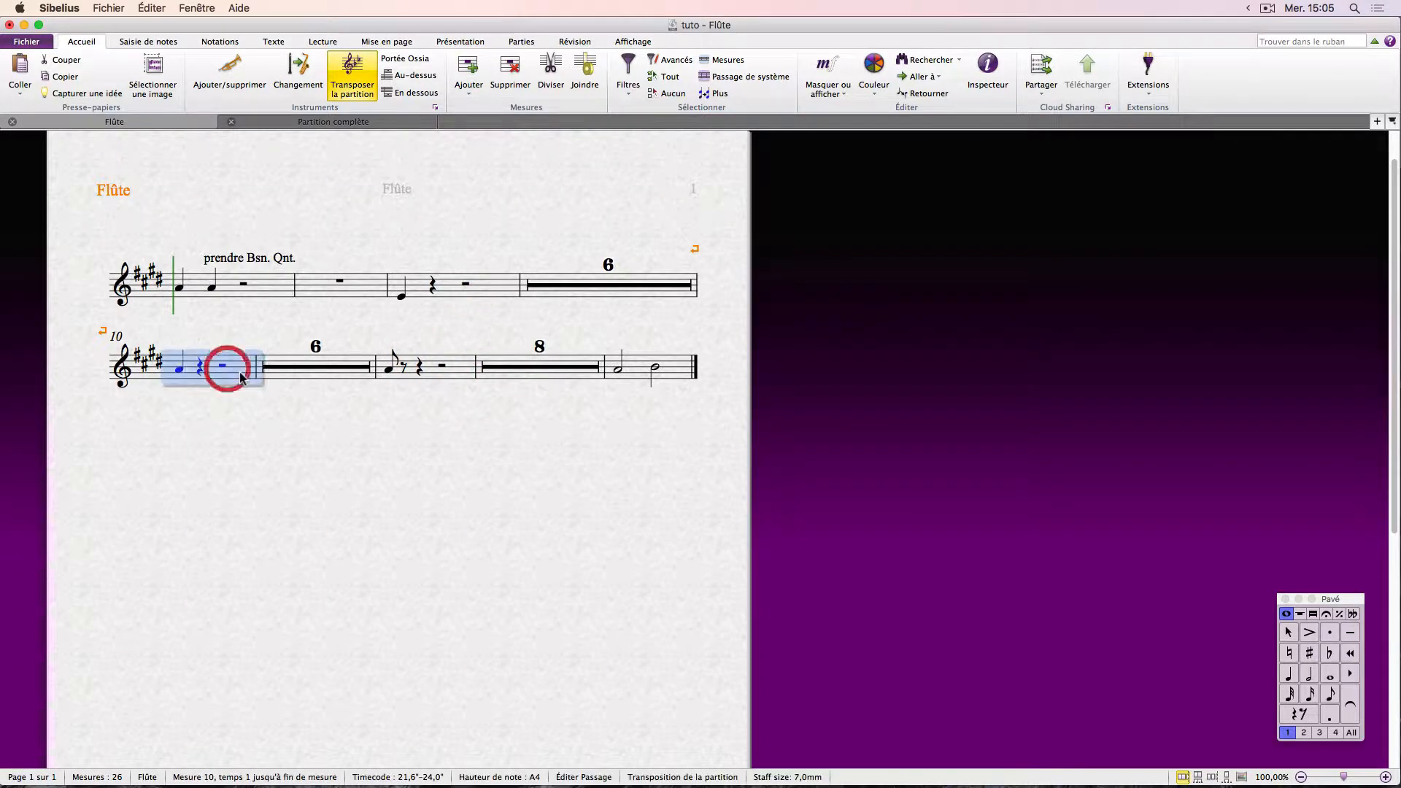
click(469, 99)
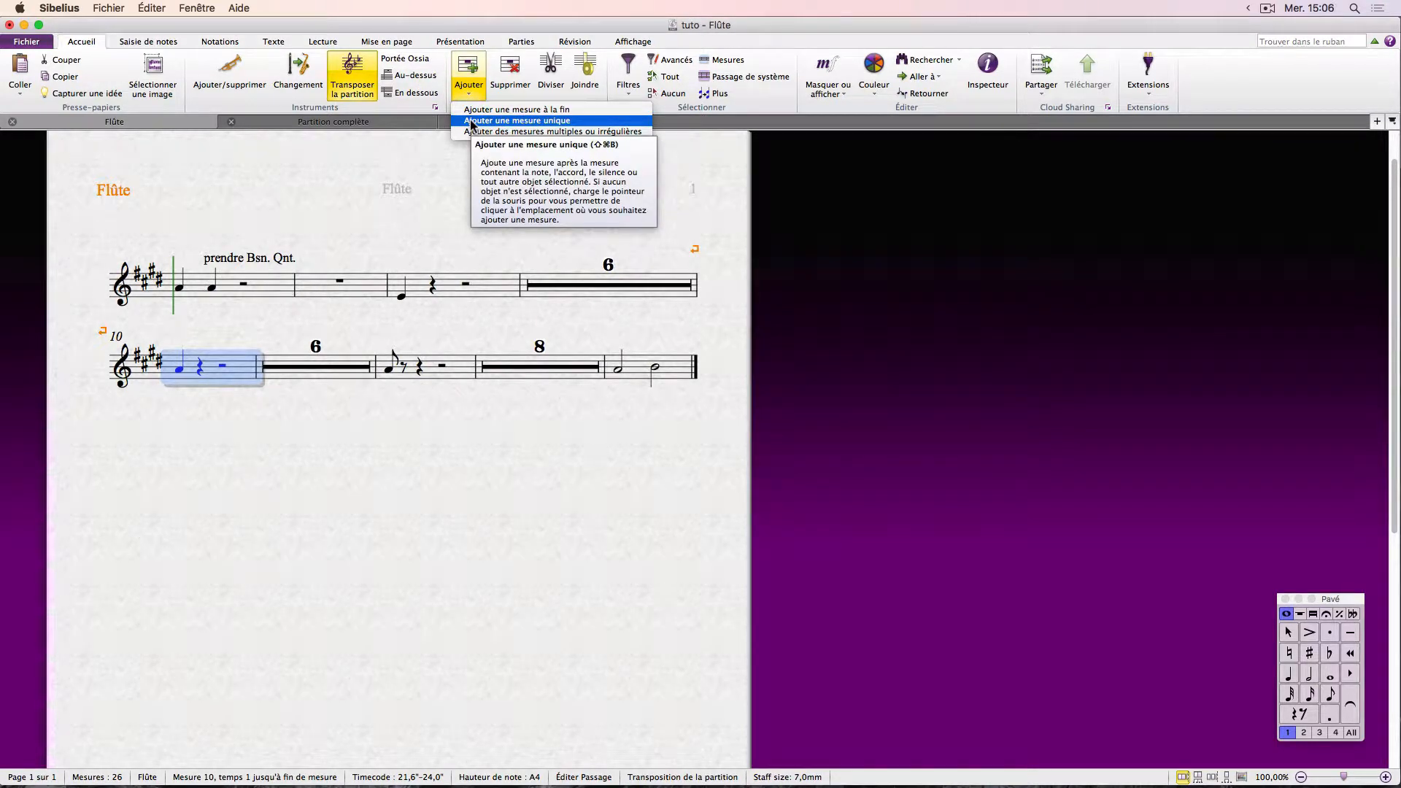
click(471, 121)
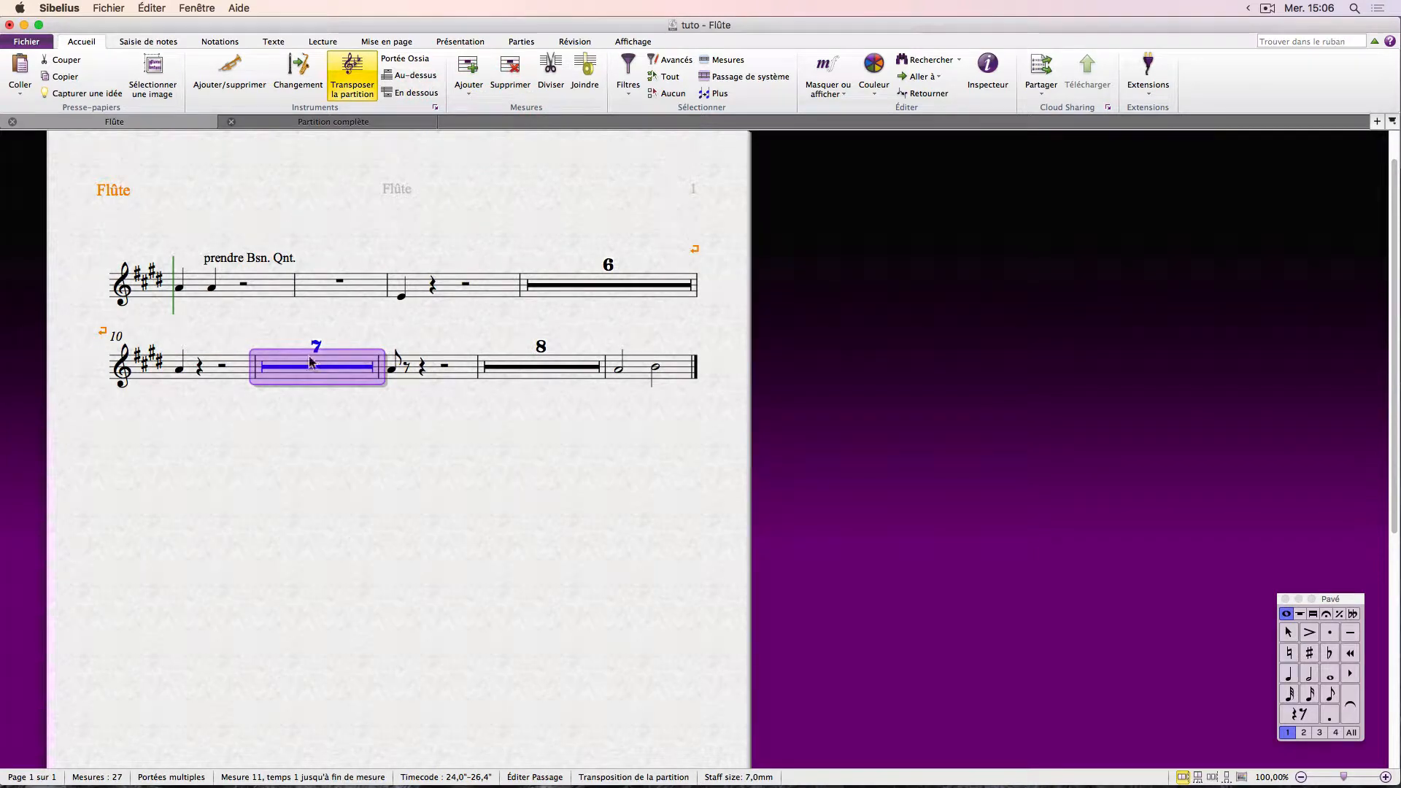
click(428, 399)
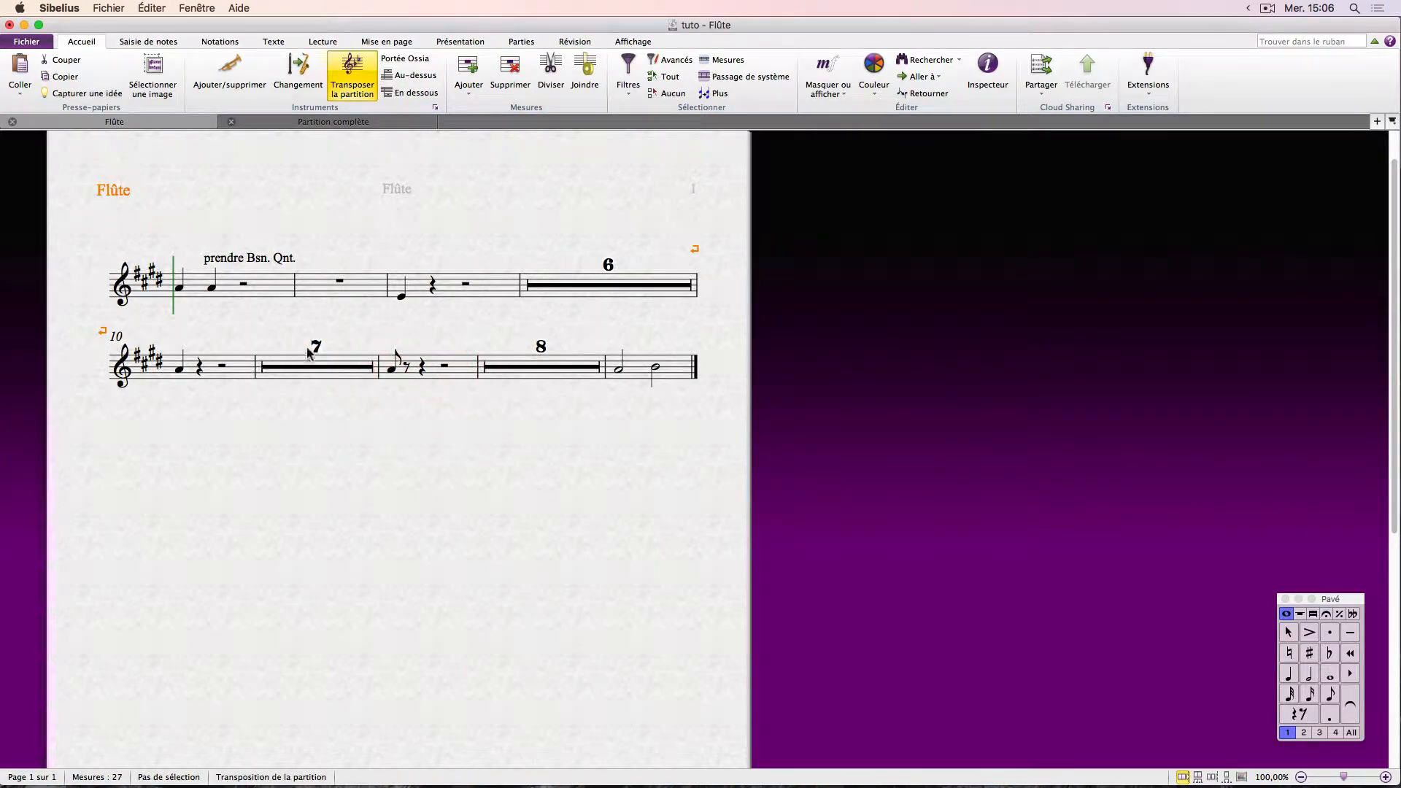
Insert four regular-length measures after measure 10 of the Flûte part and clear the selection
click(228, 376)
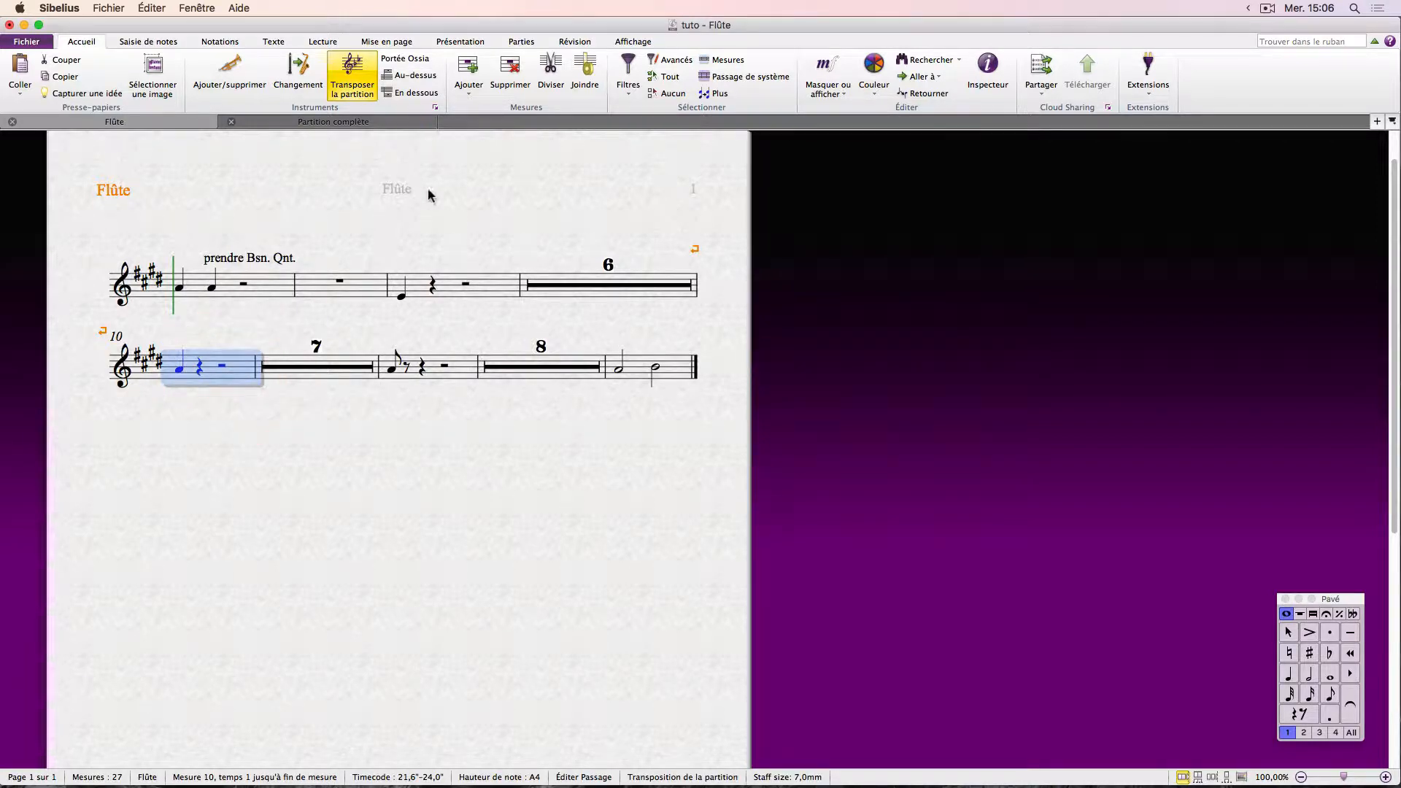
click(465, 94)
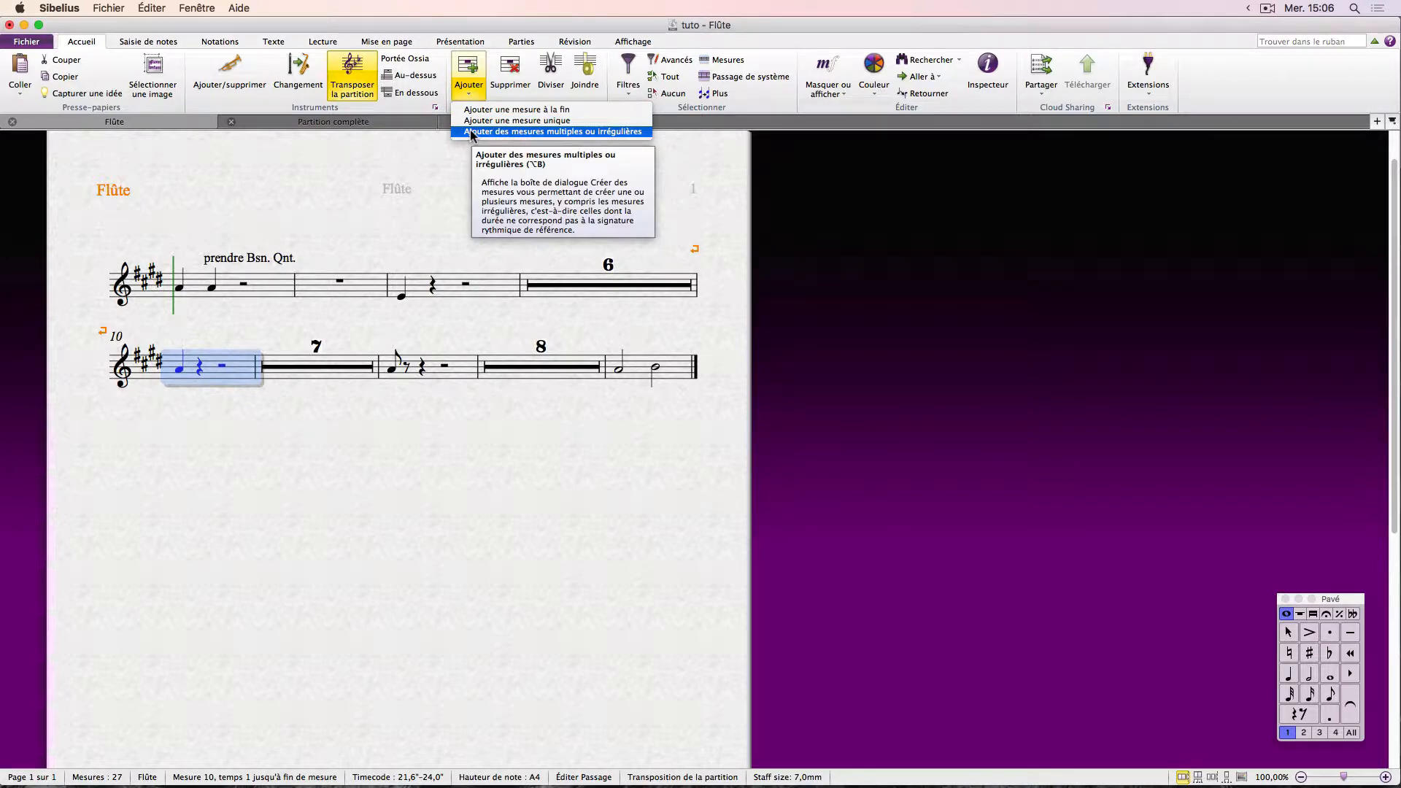
click(471, 132)
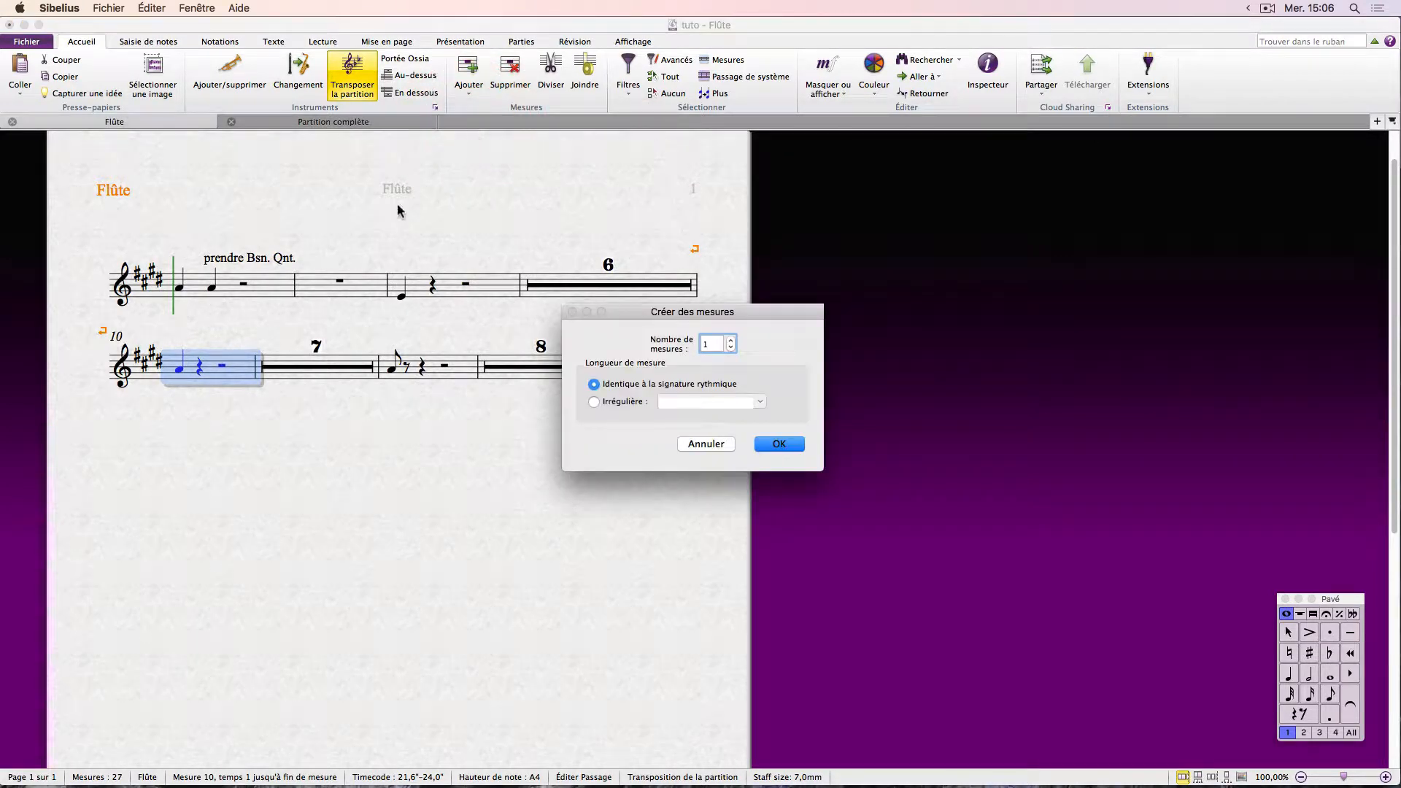
text(4)
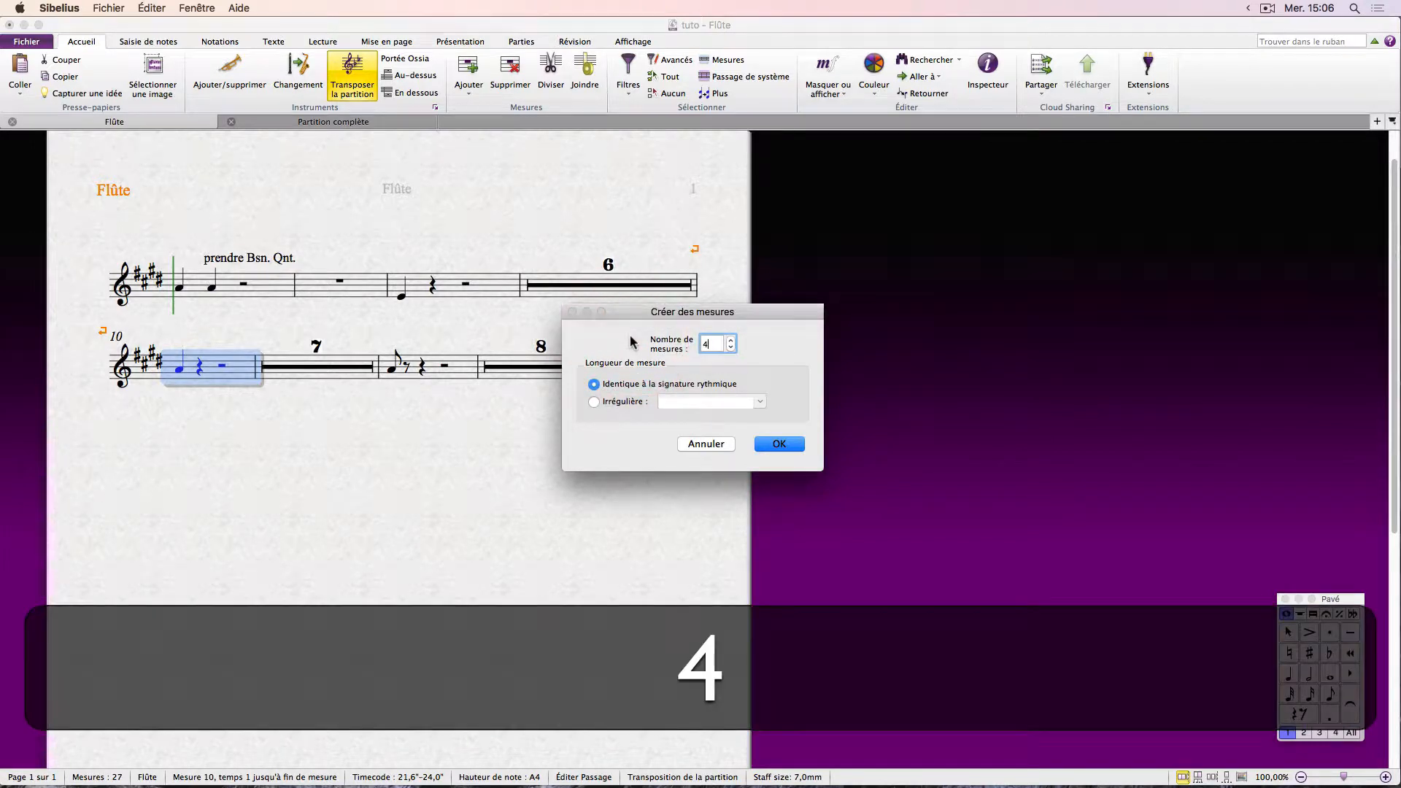
key(Return)
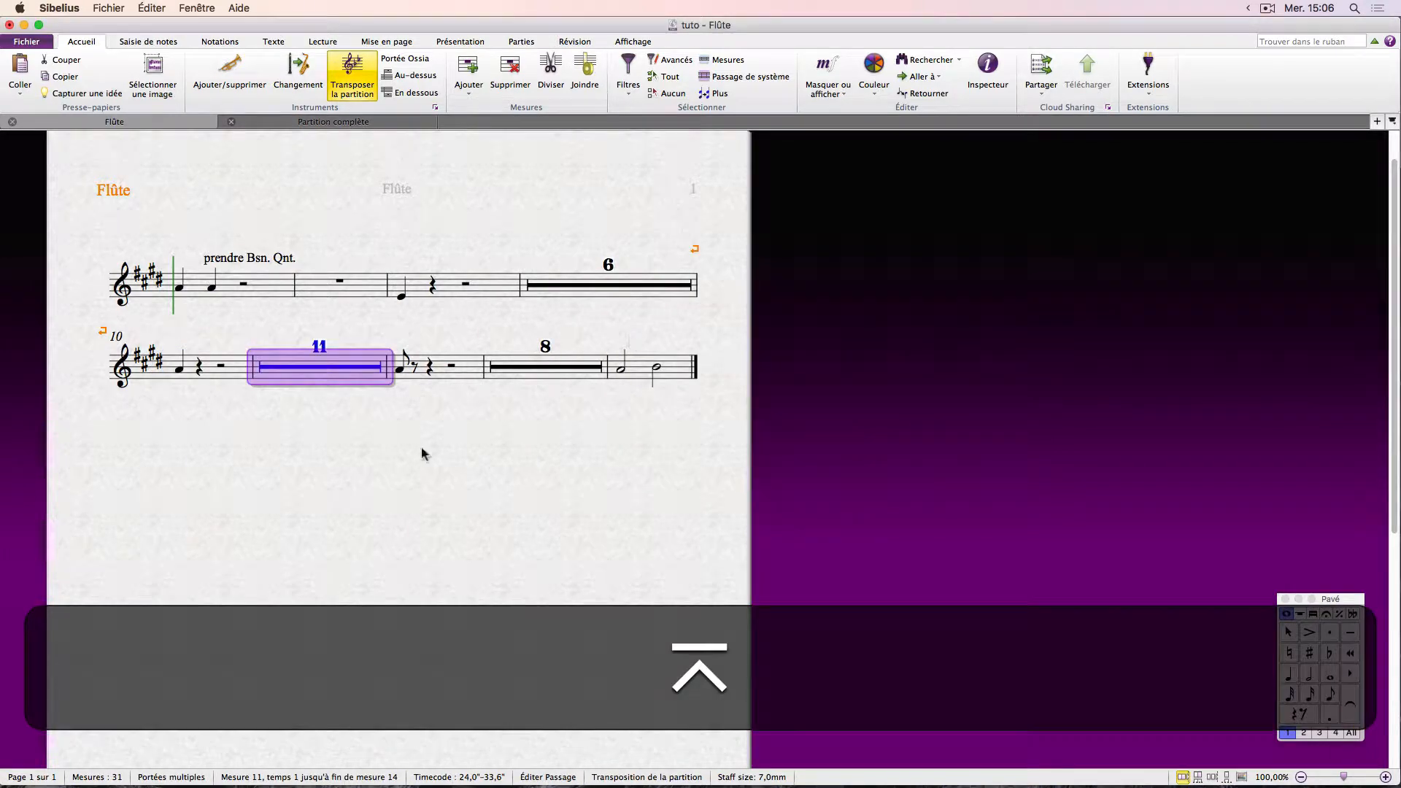
click(252, 418)
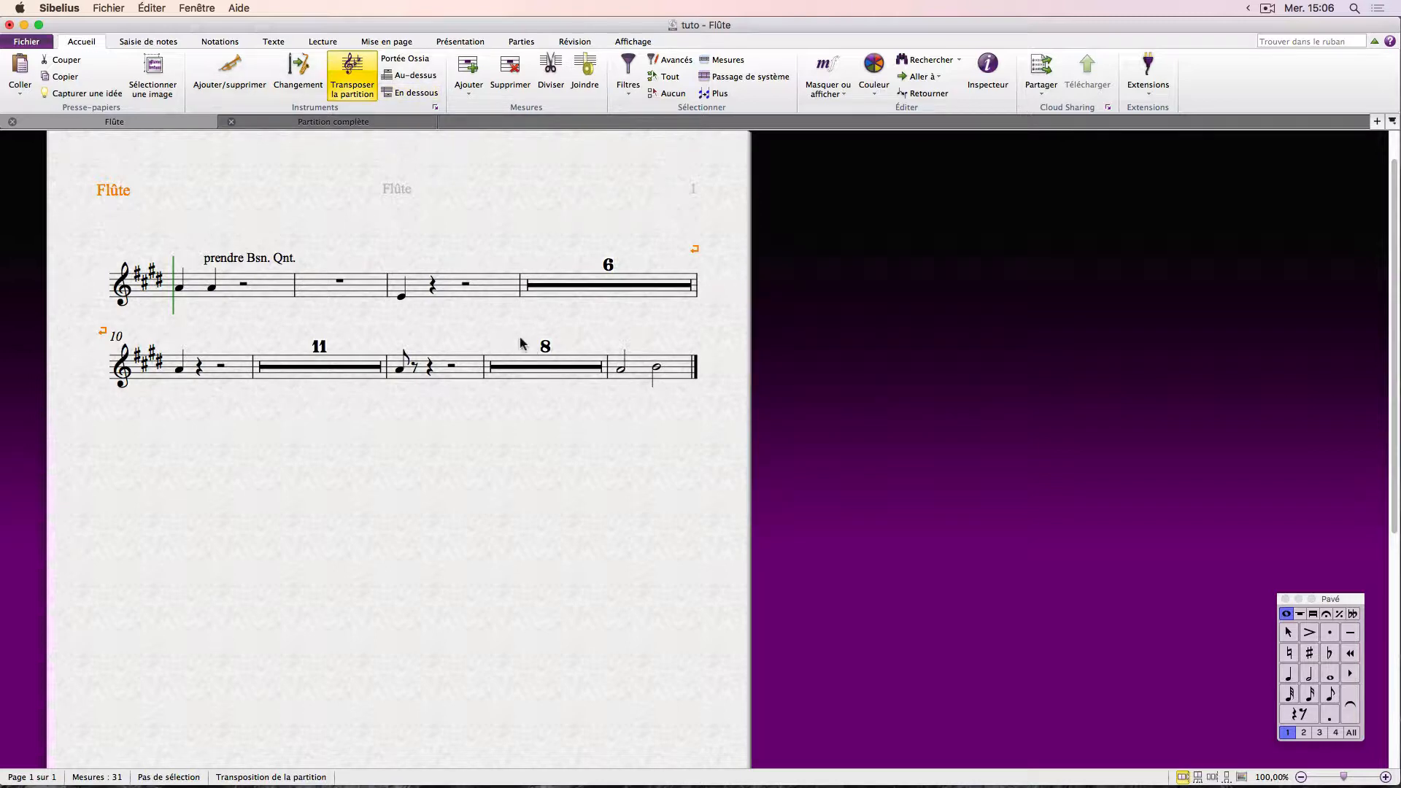
click(354, 288)
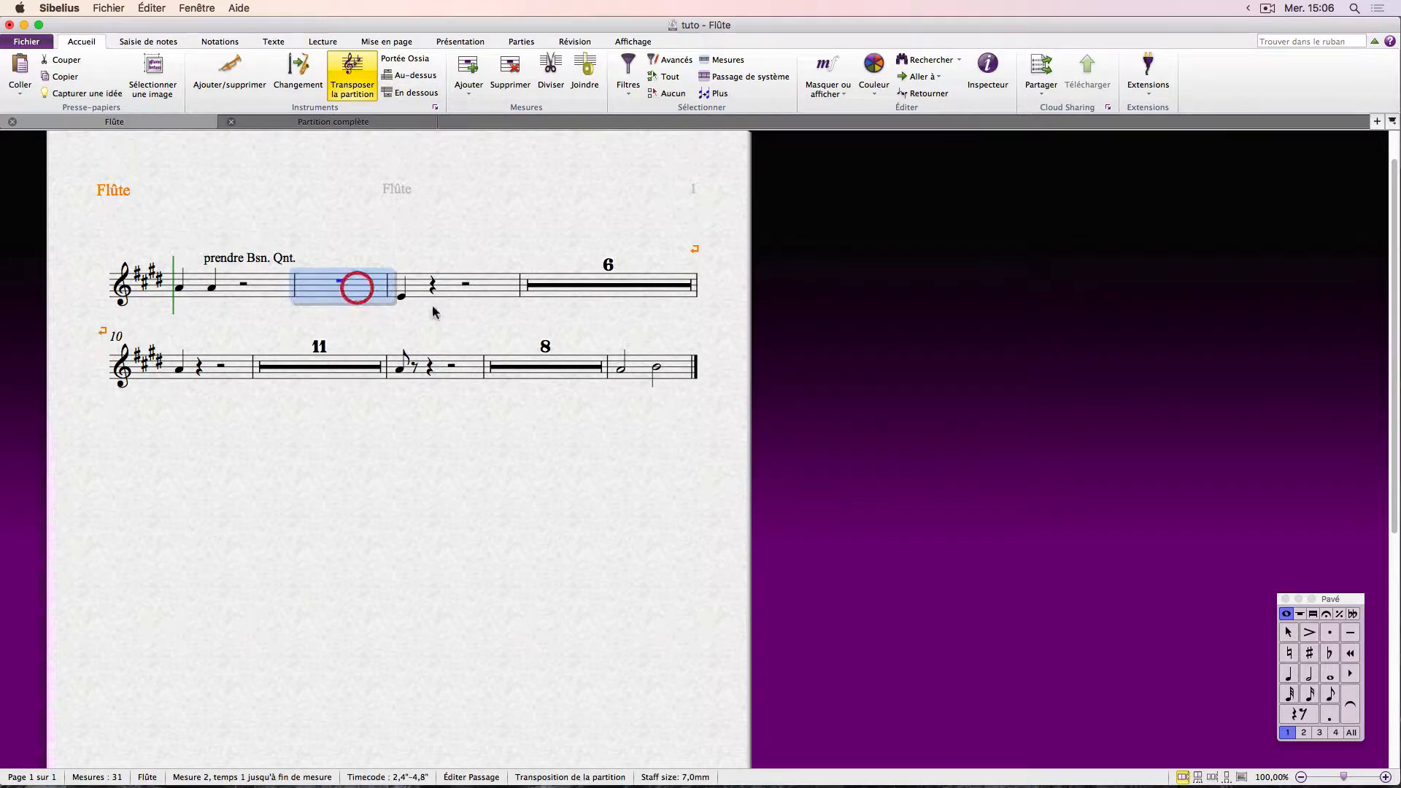
click(468, 72)
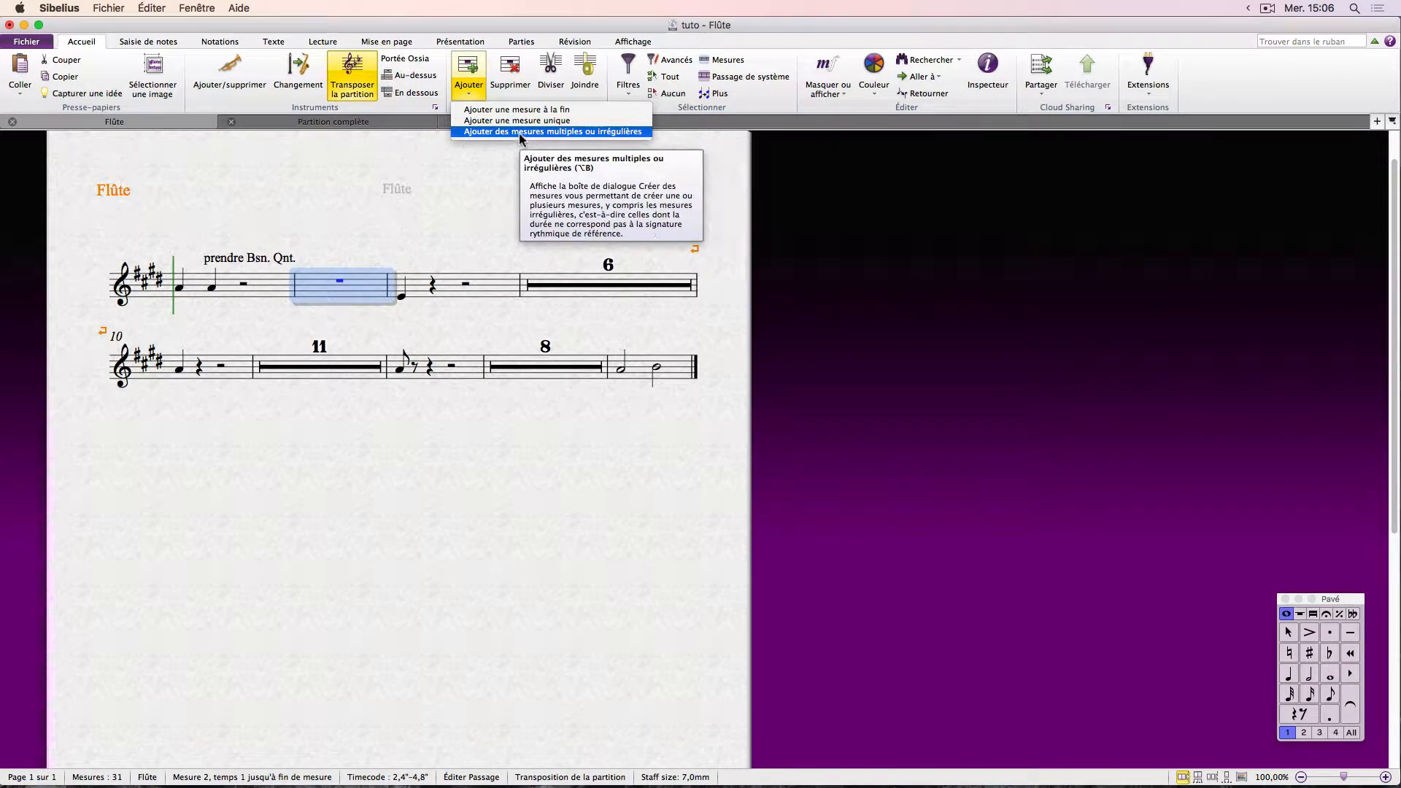
click(619, 133)
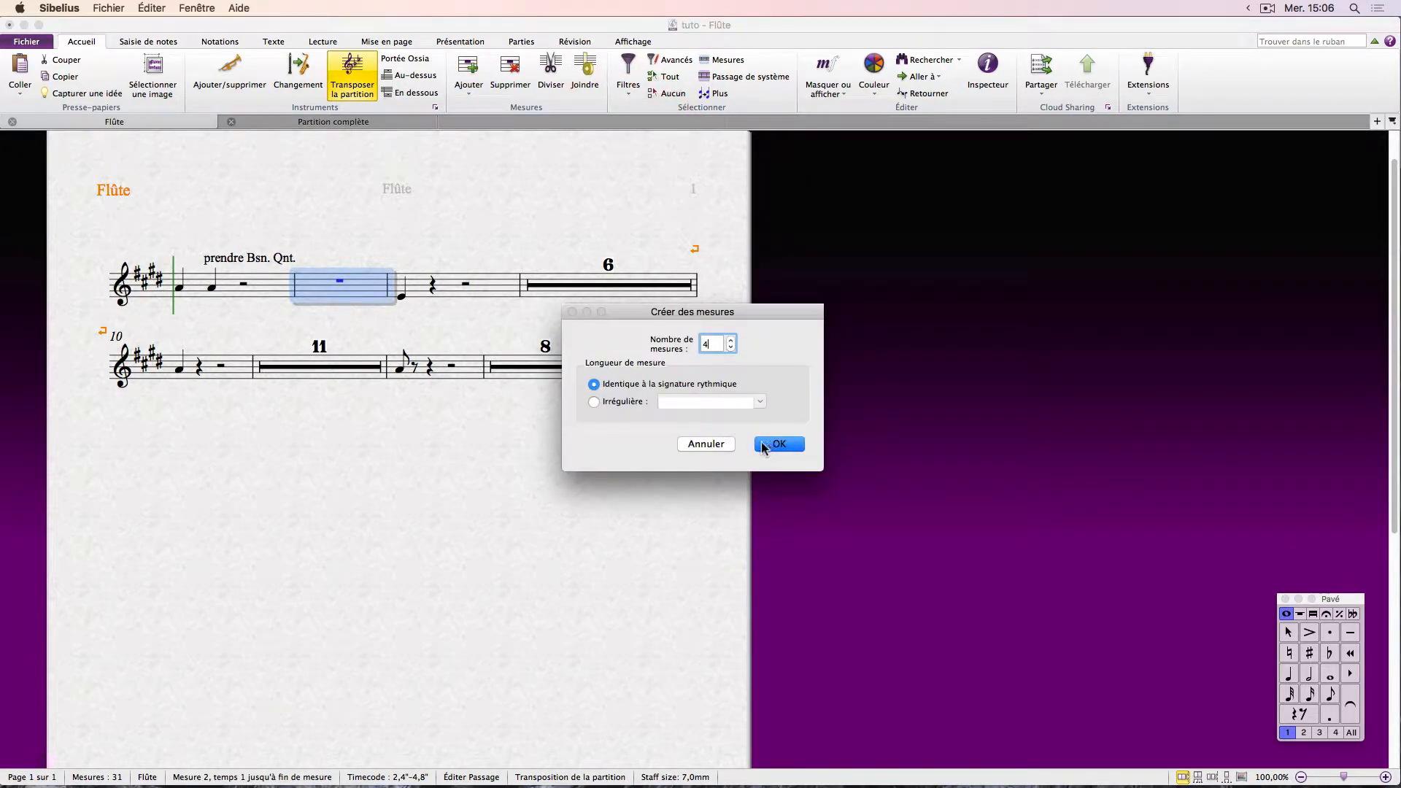
click(691, 447)
click(270, 309)
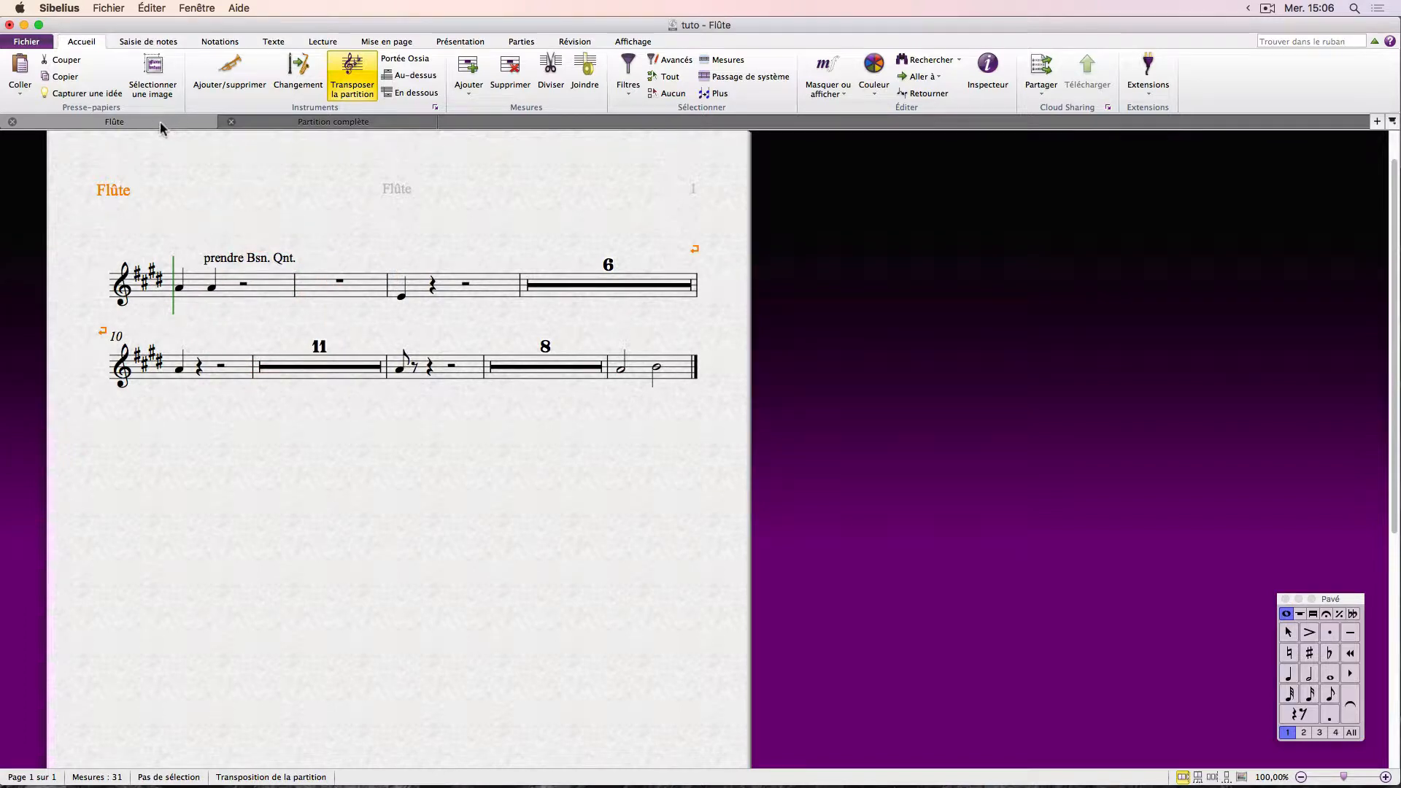
Close the Flûte part and apply a 4/4 time signature from the start of the full score, clearing the selection
click(13, 122)
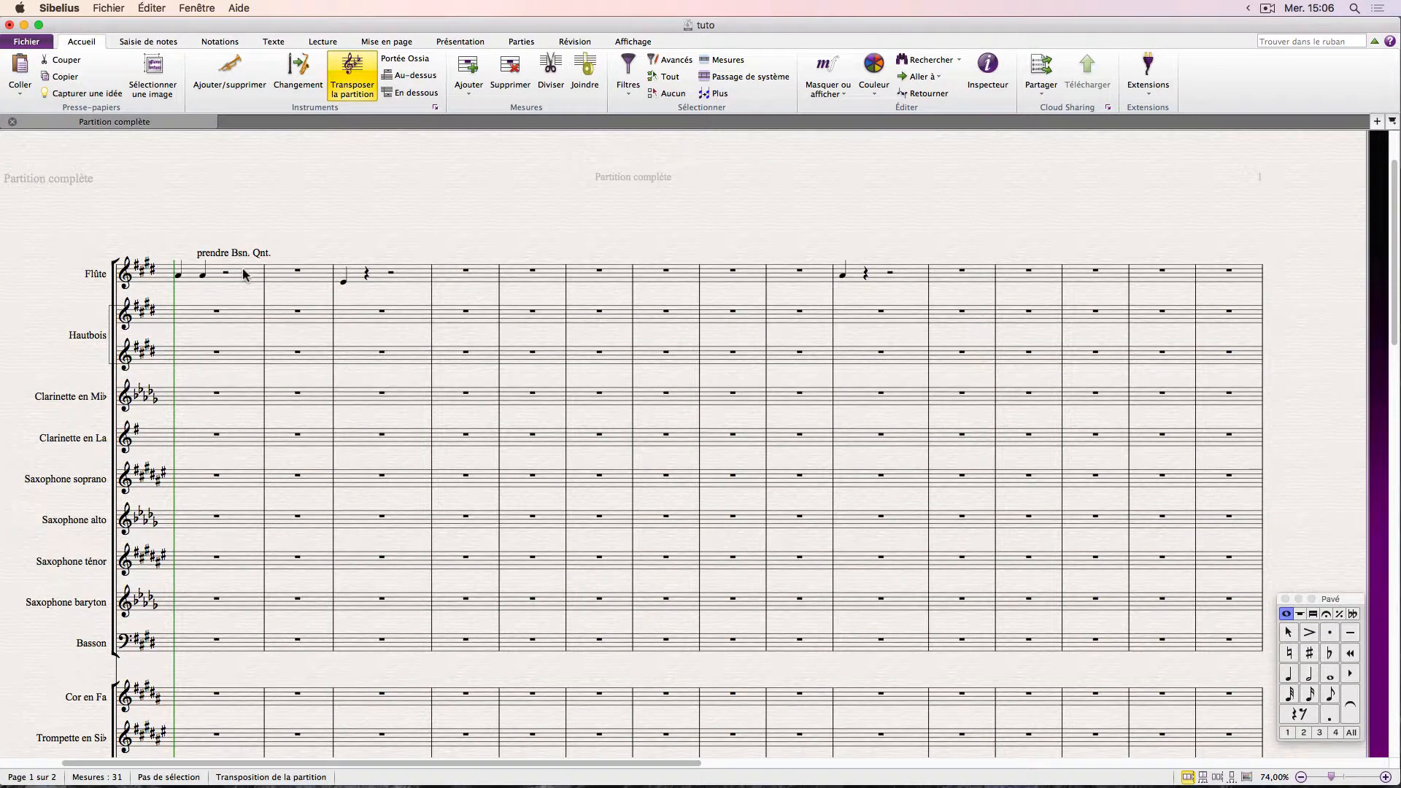
double_click(243, 272)
click(243, 272)
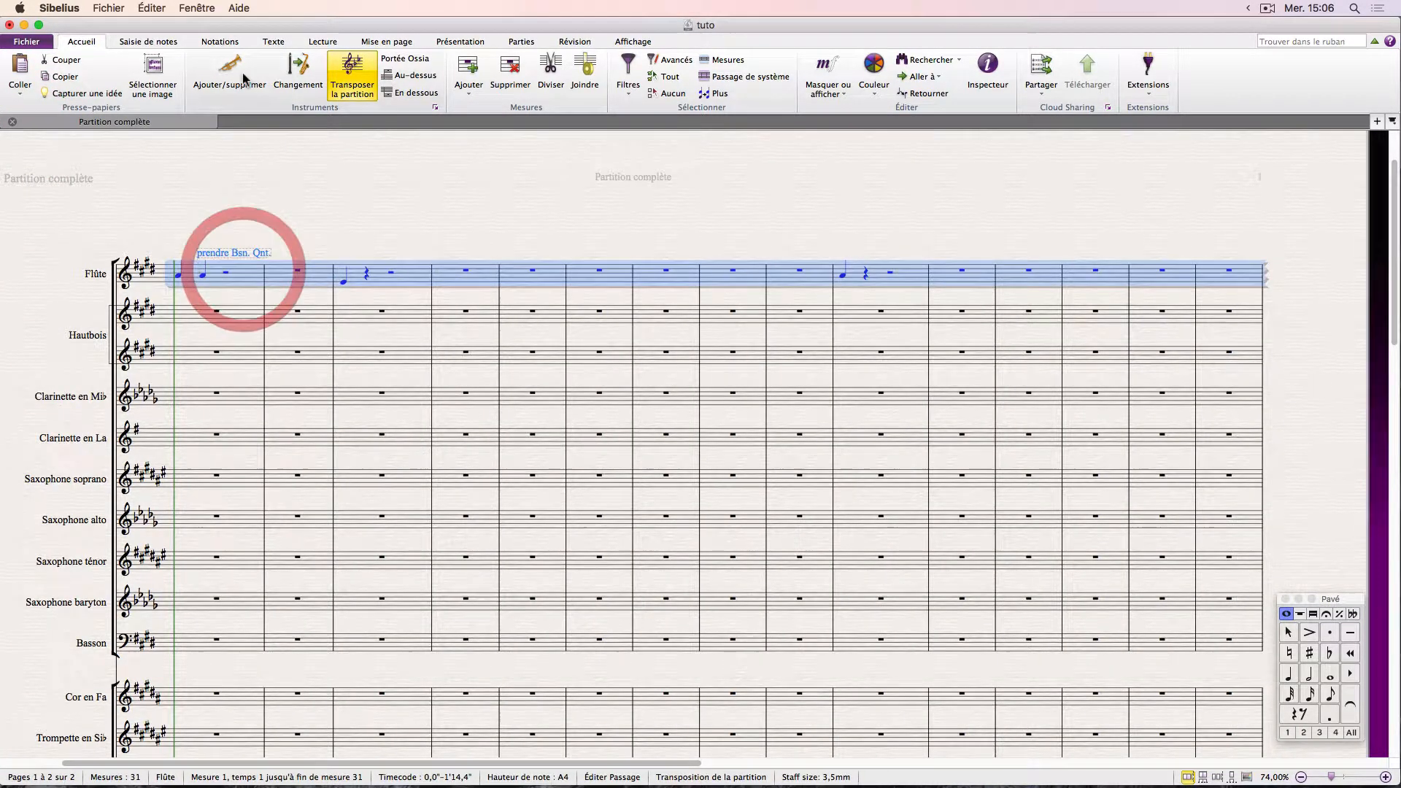
click(216, 41)
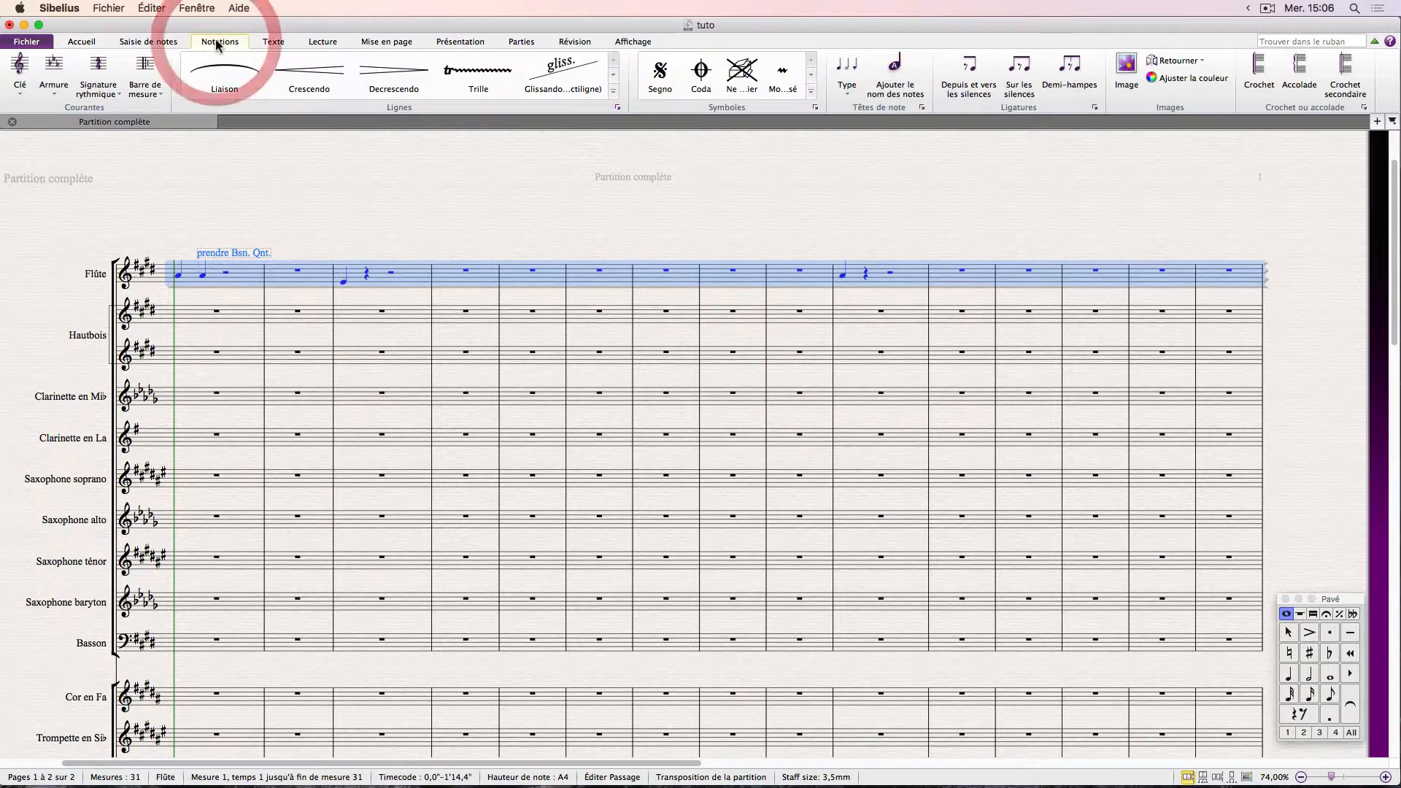
click(112, 97)
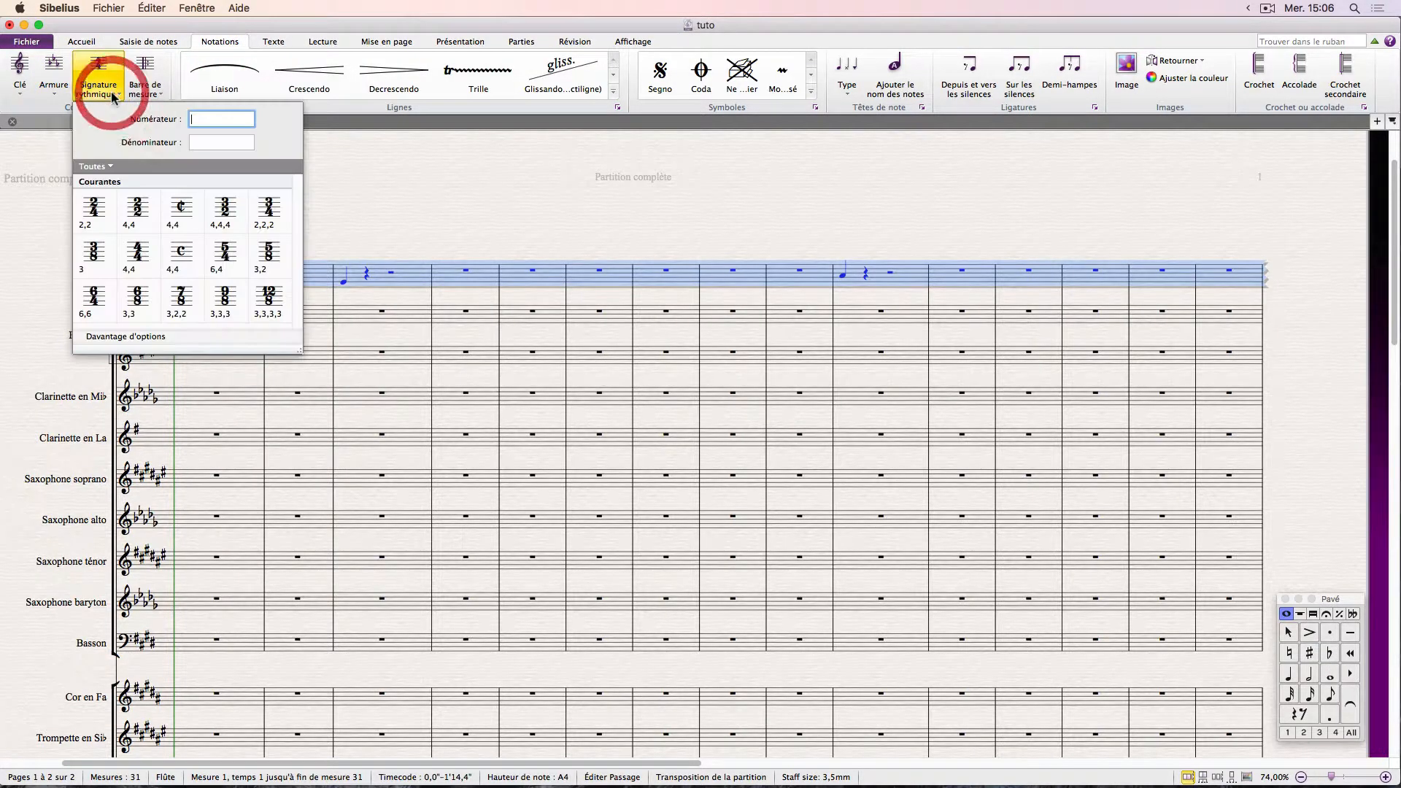
click(130, 261)
click(326, 241)
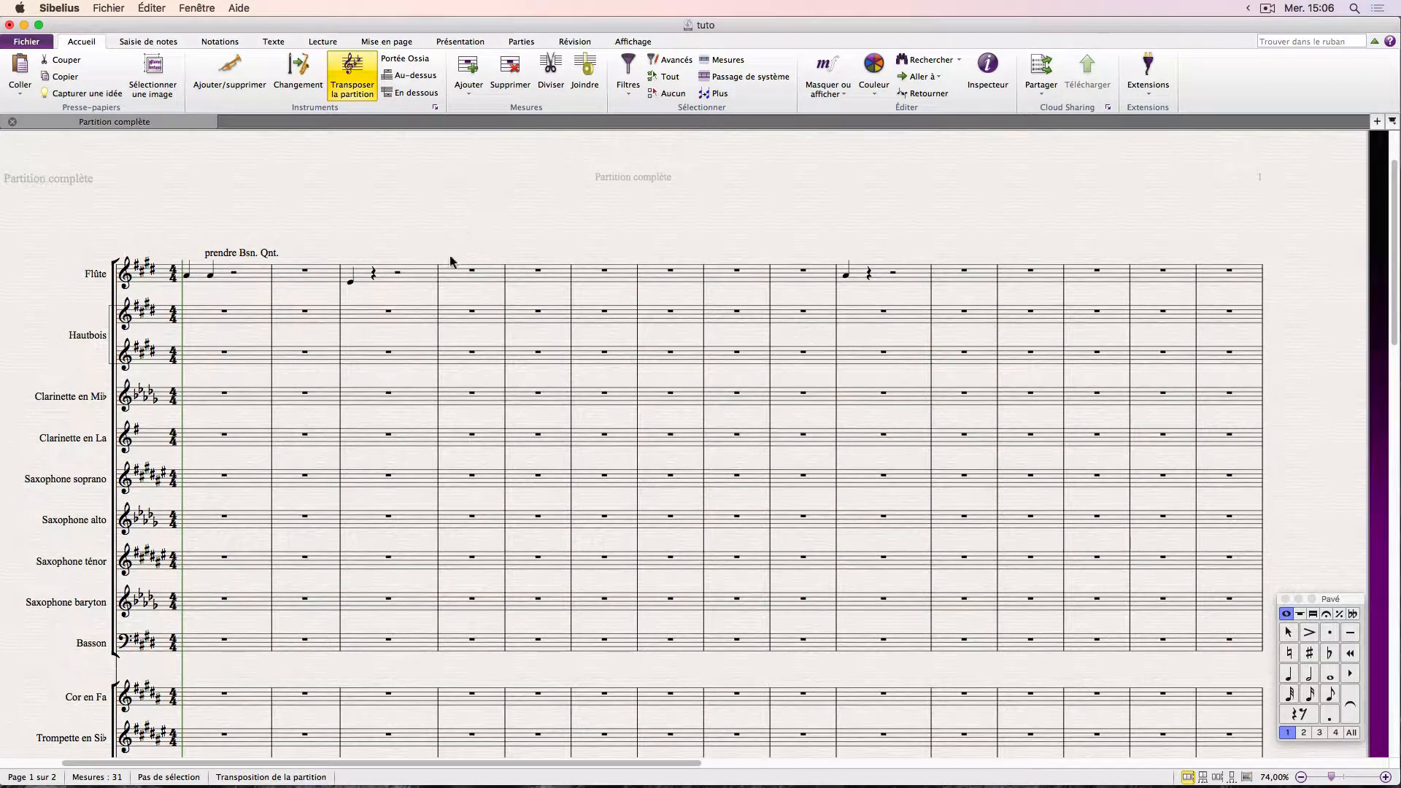
Reopen the Flûte part from measure 3 of its staff in the full score and clear the selection
click(420, 273)
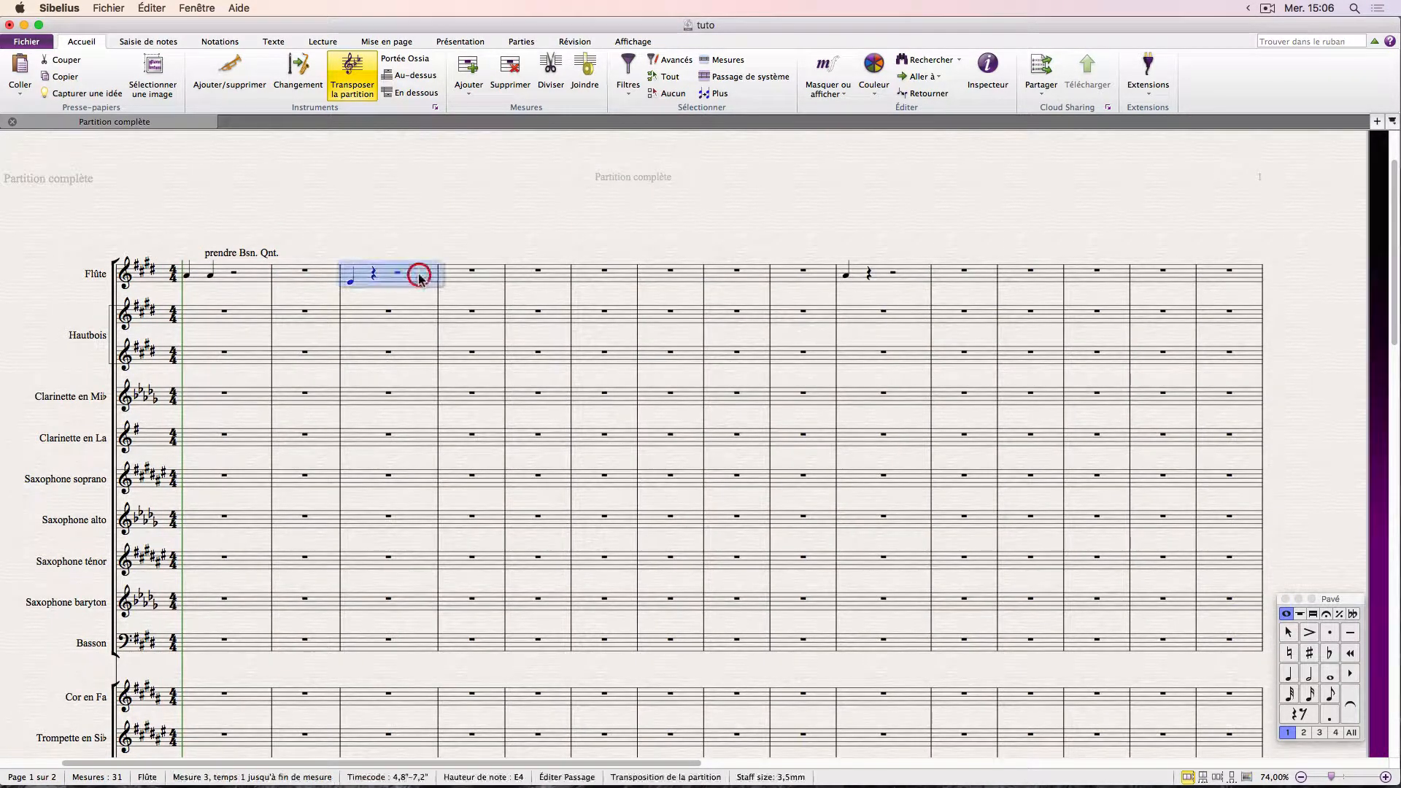
click(1393, 121)
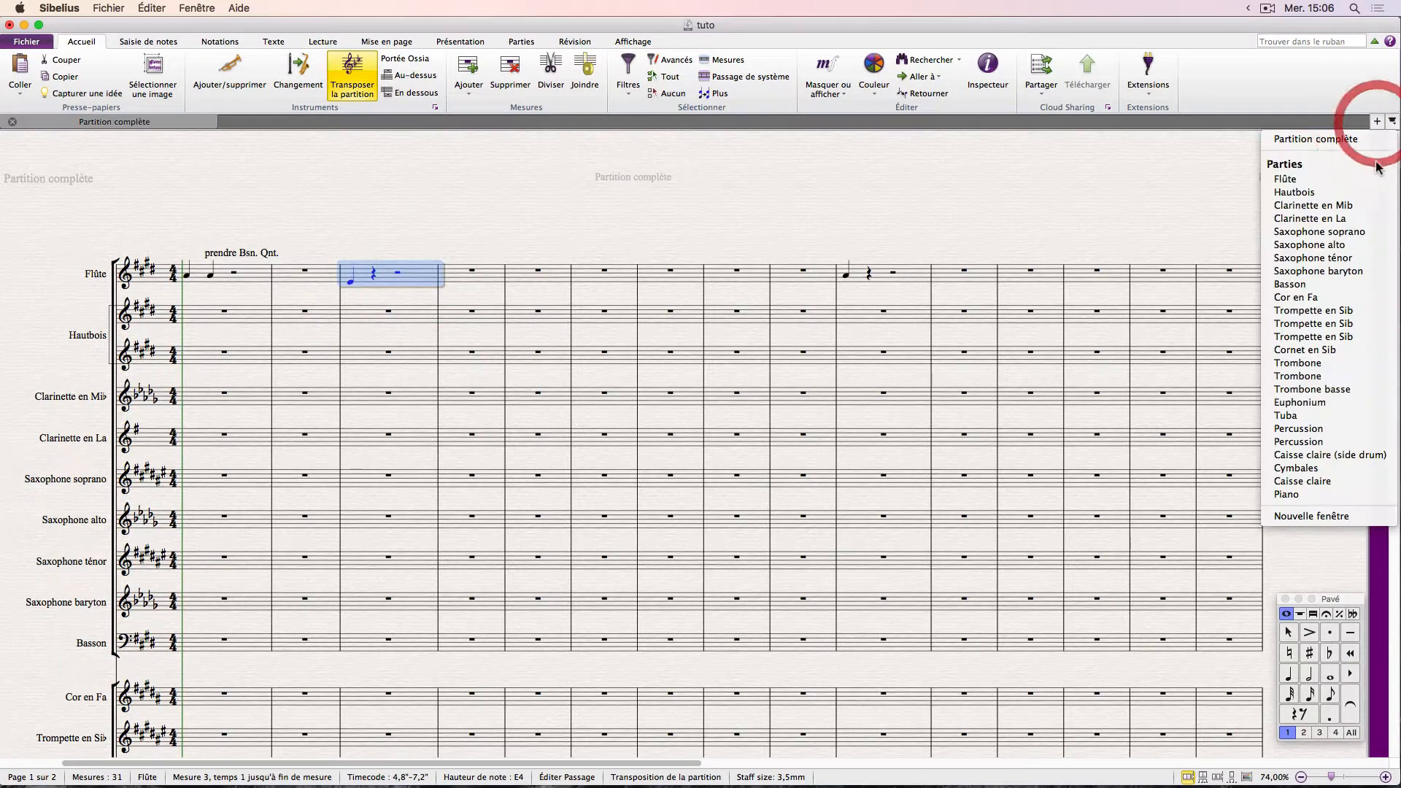
click(1330, 178)
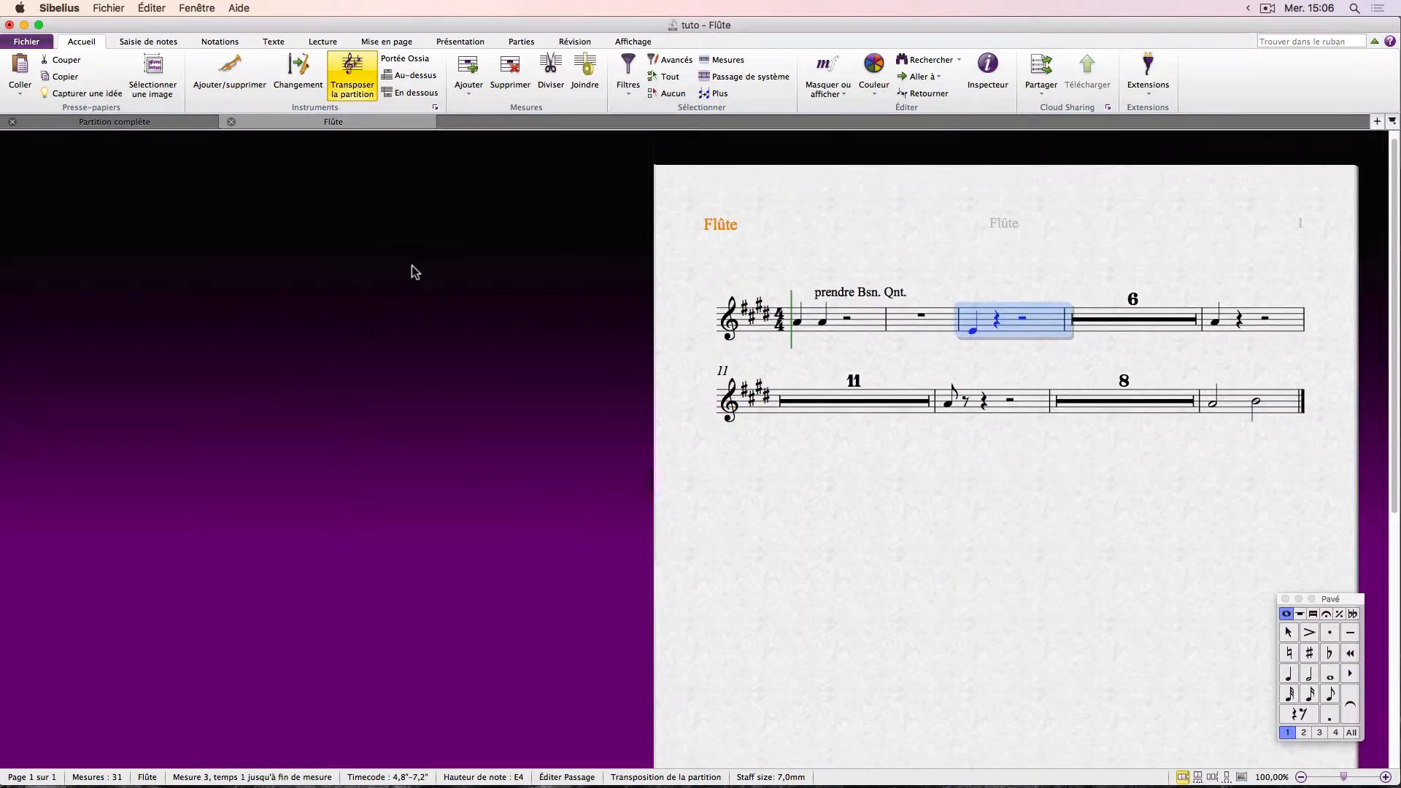
click(689, 354)
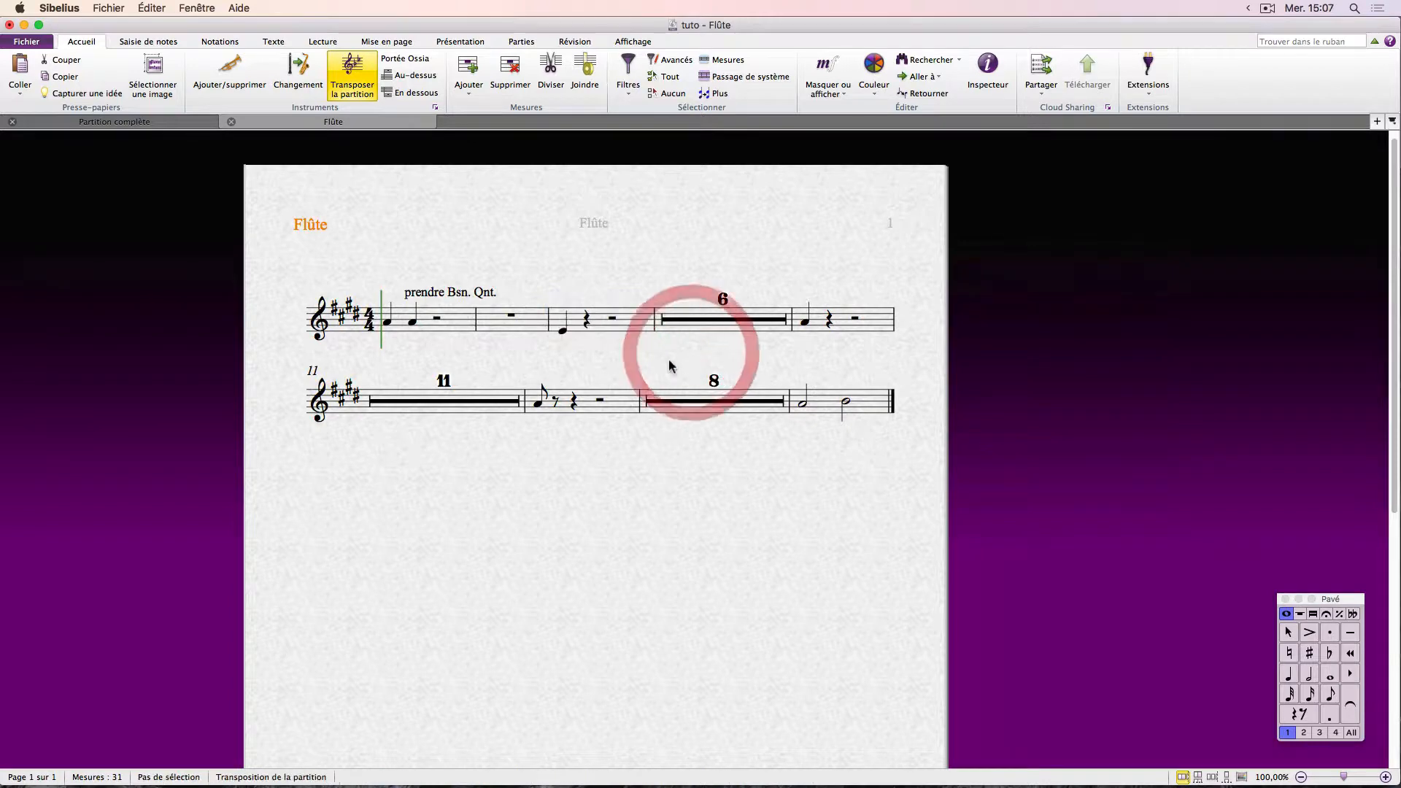
Start creating measures after measure 2 of the Flûte part and set the number of measures to 1
click(510, 324)
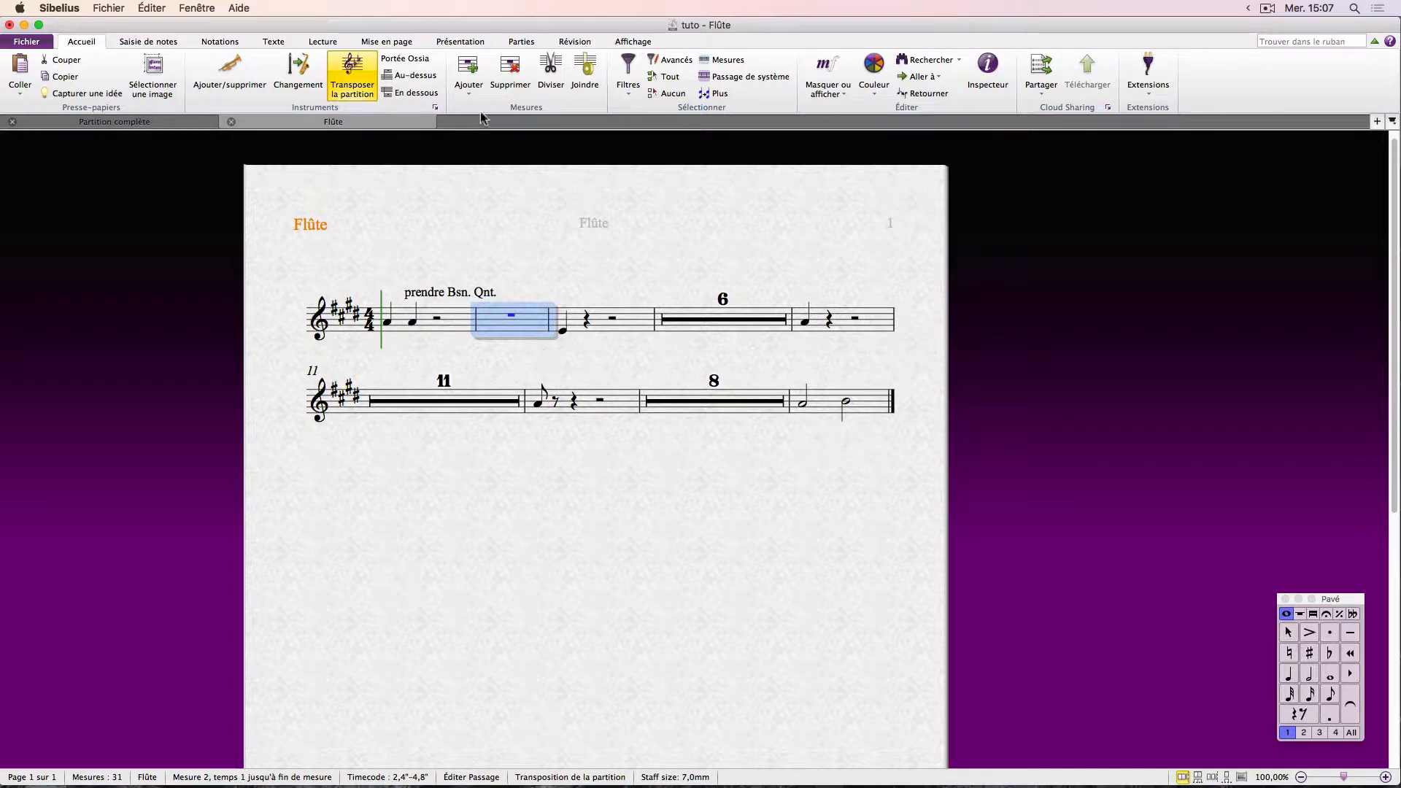
click(469, 94)
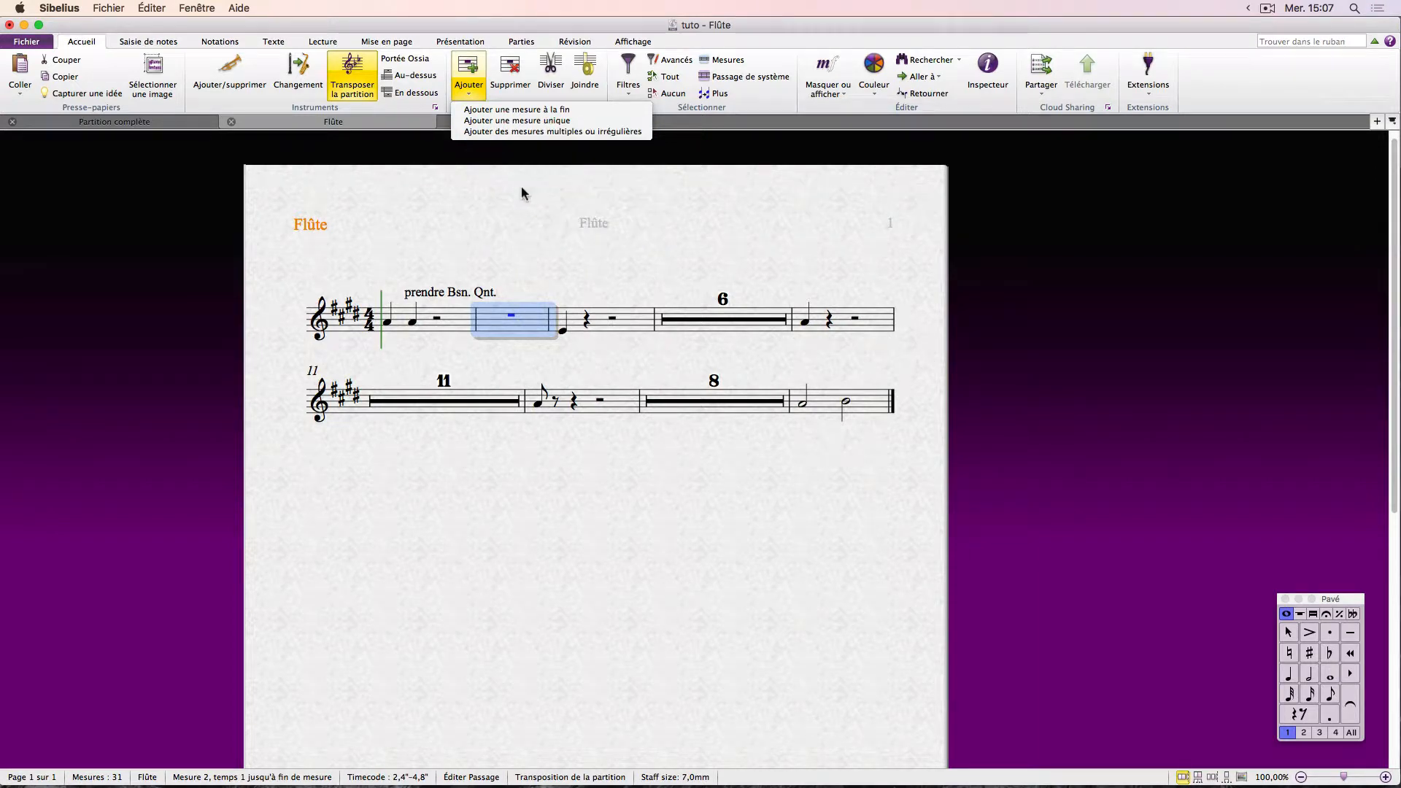
click(519, 246)
click(529, 319)
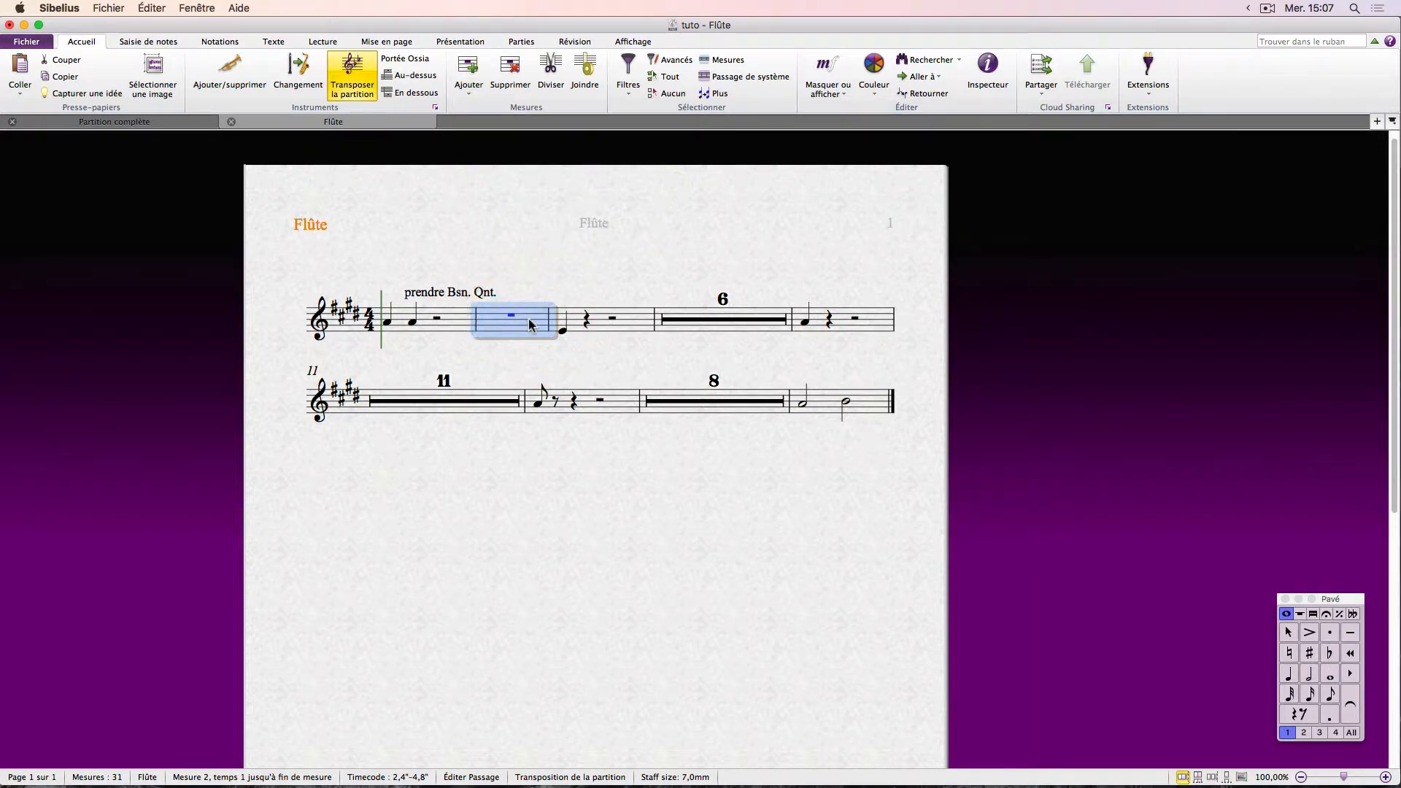
key(alt+b)
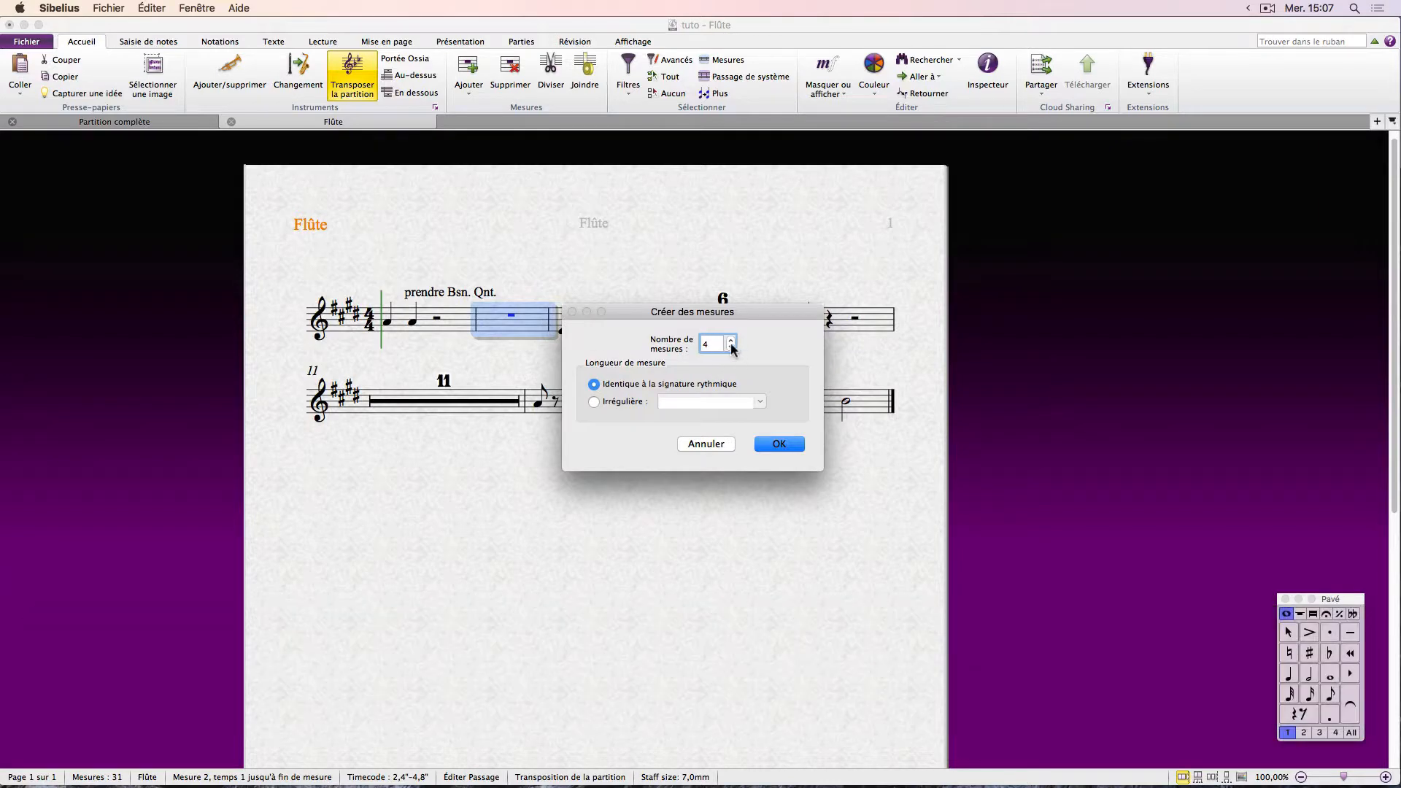
double_click(714, 343)
text(1)
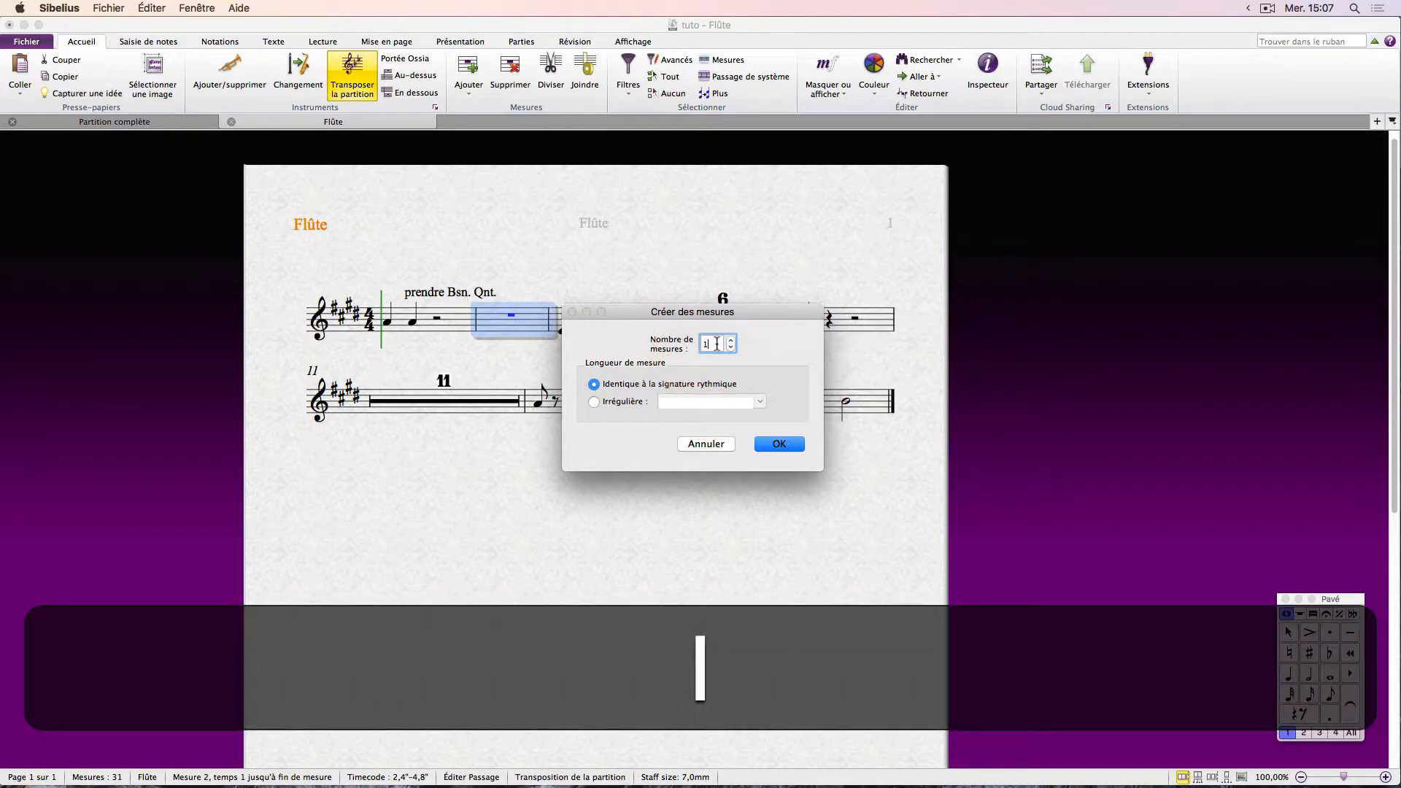
Give the new measure an irregular length of a half note plus a quarter note plus an eighth note and create it
click(593, 401)
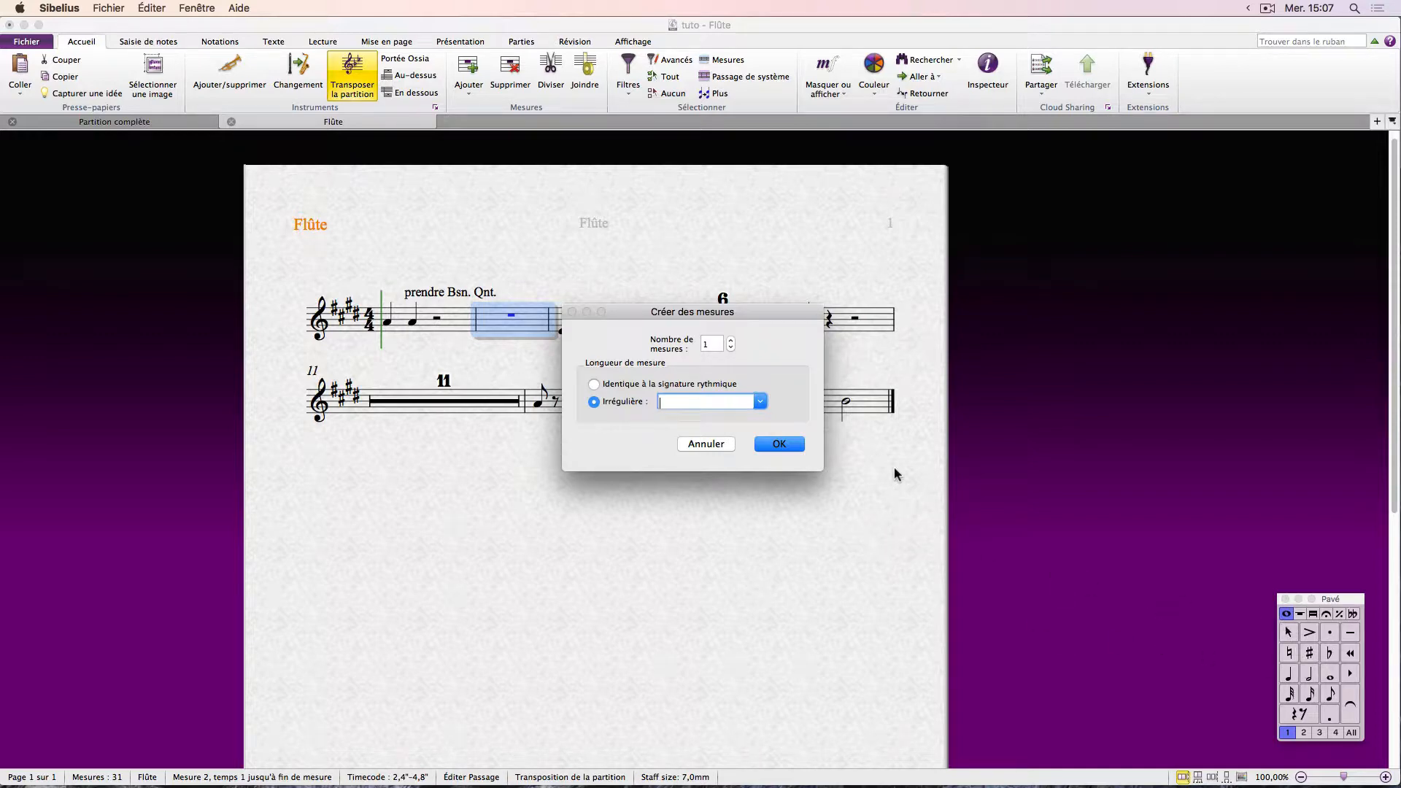
key(5)
text(+4+3)
click(760, 401)
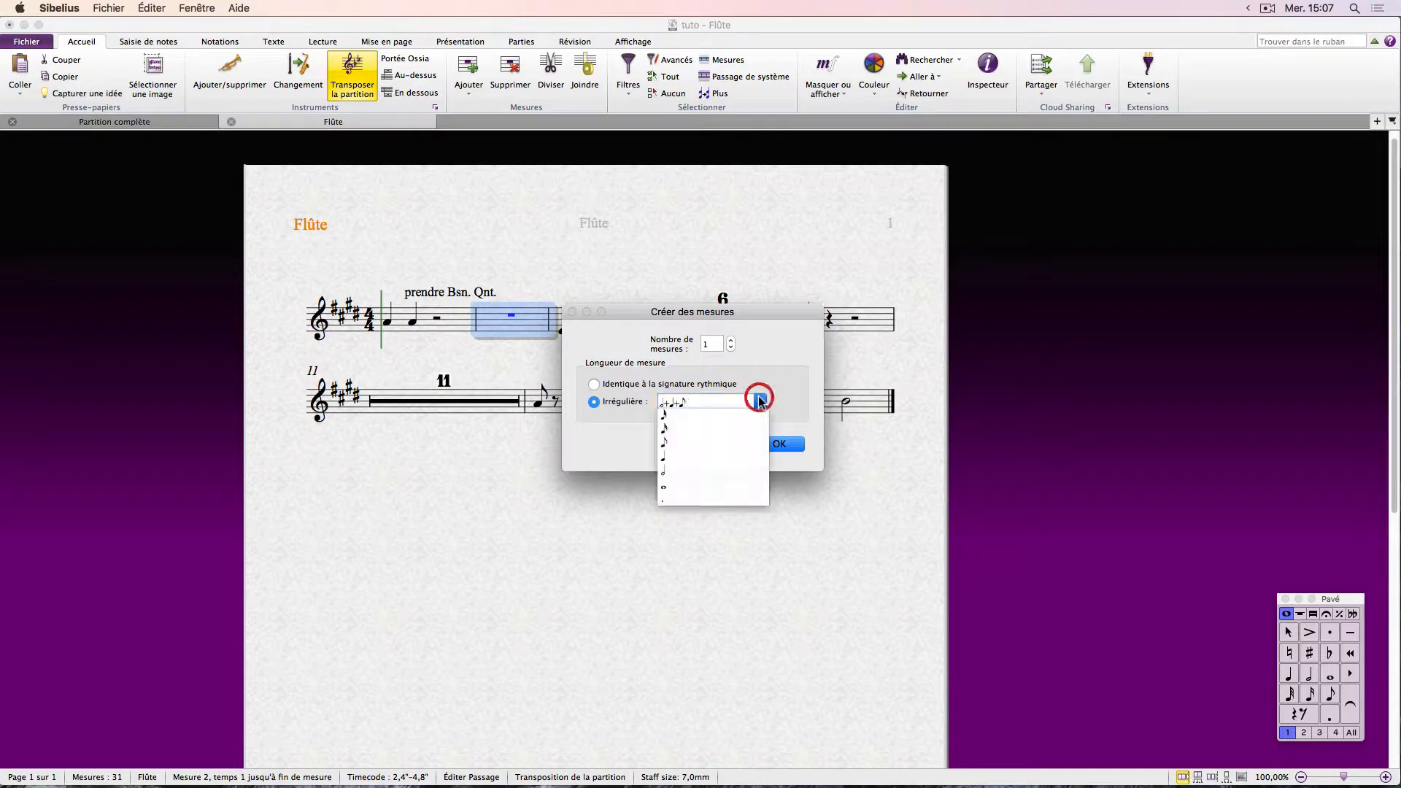
click(804, 379)
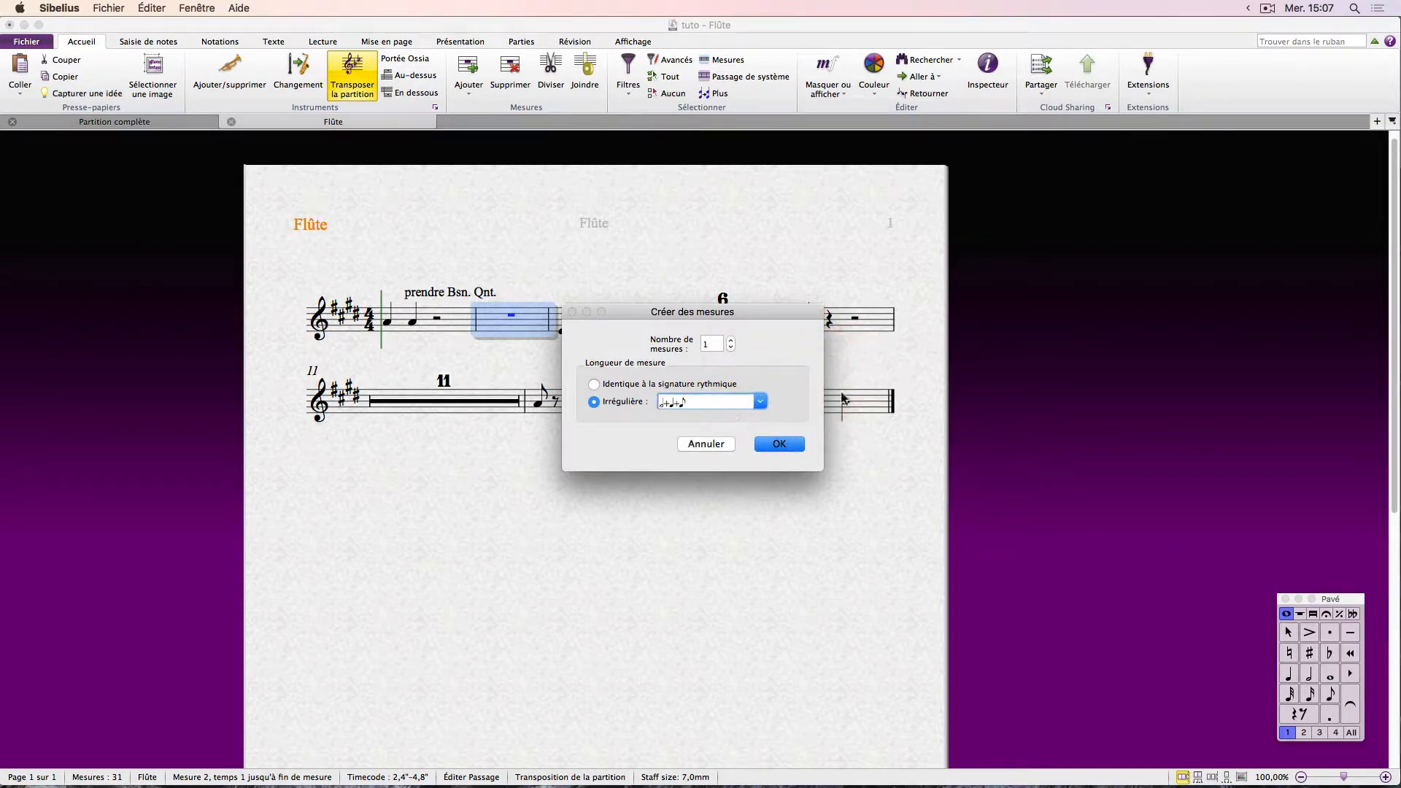
key(Return)
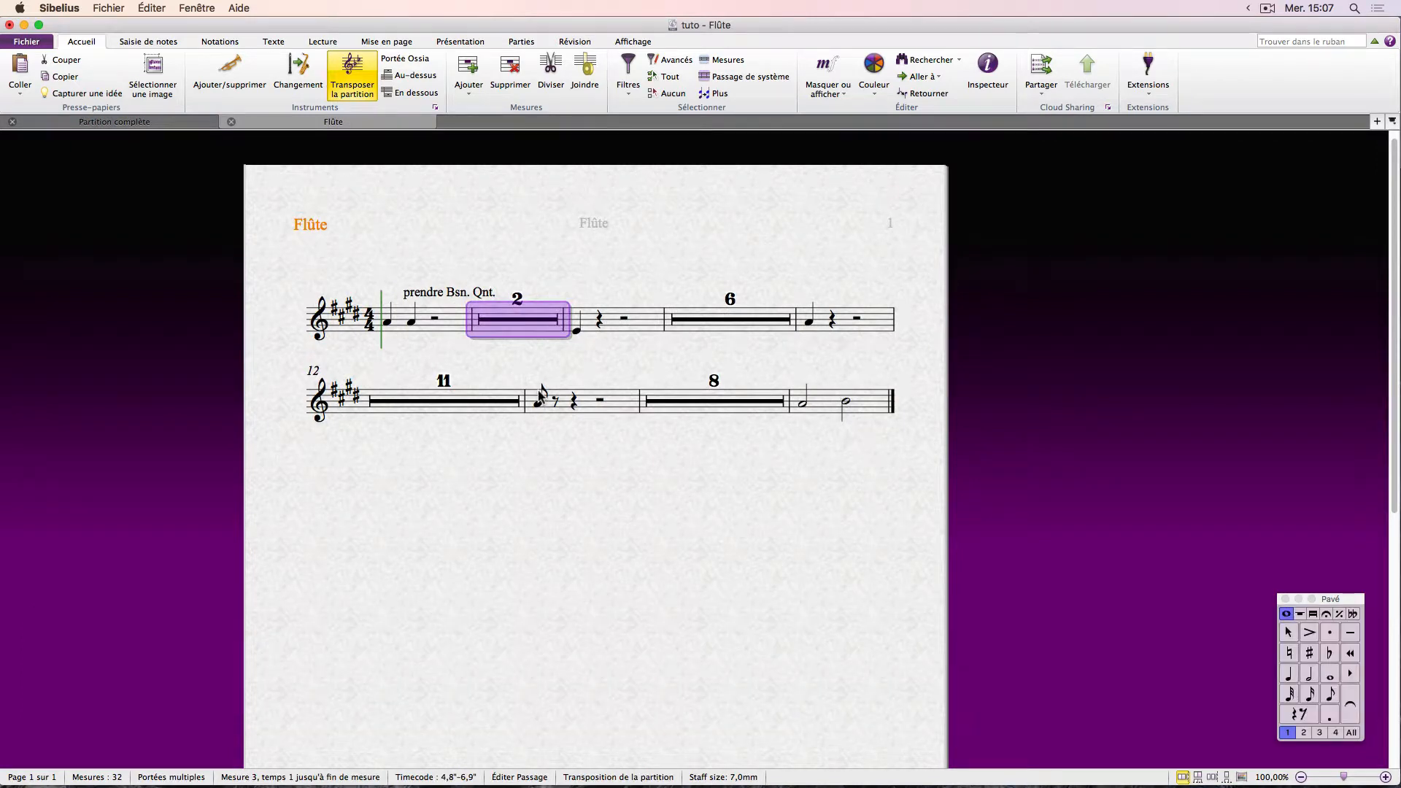
Switch to the full score and split the whole-measure rests of the irregular measure 3 into quarter rests across the staves
click(96, 123)
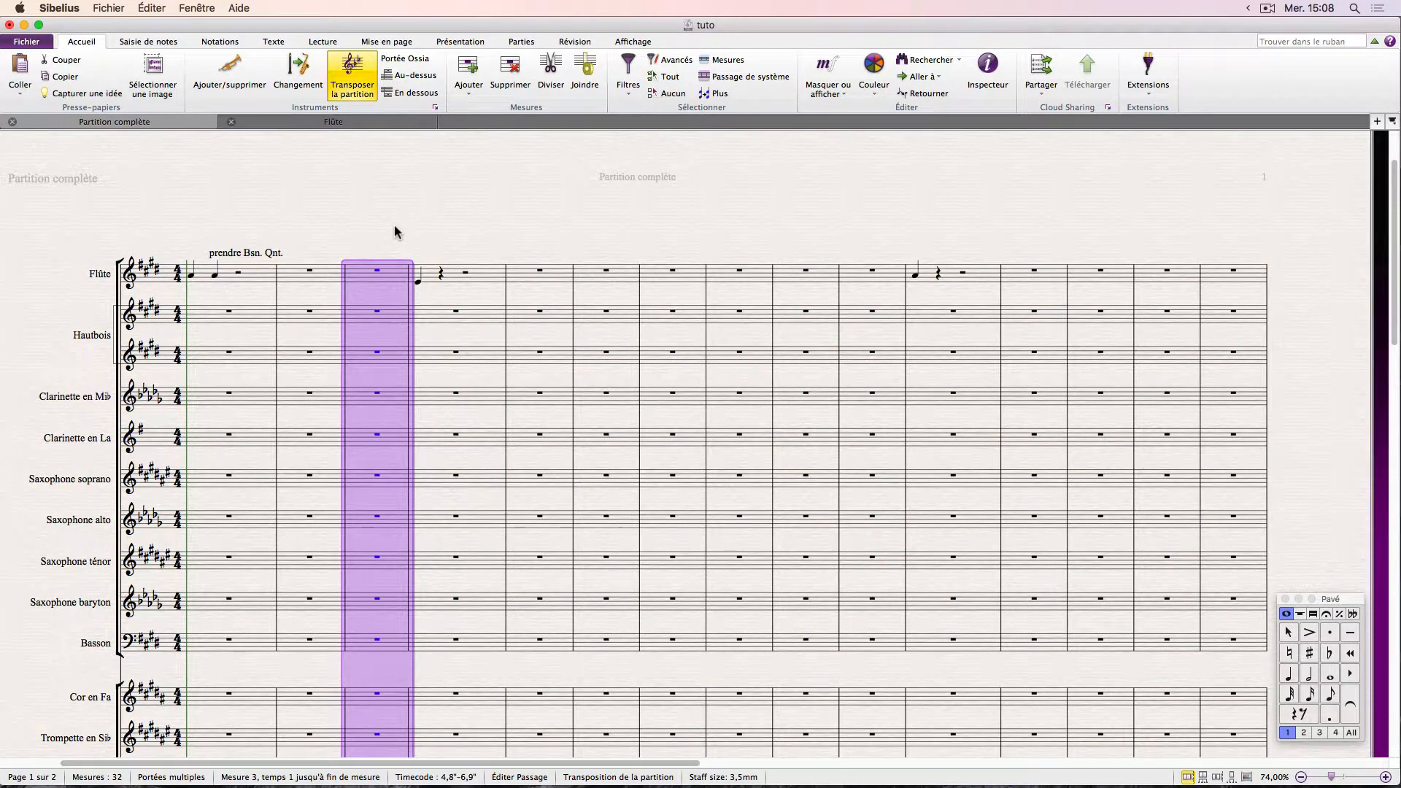
click(1287, 673)
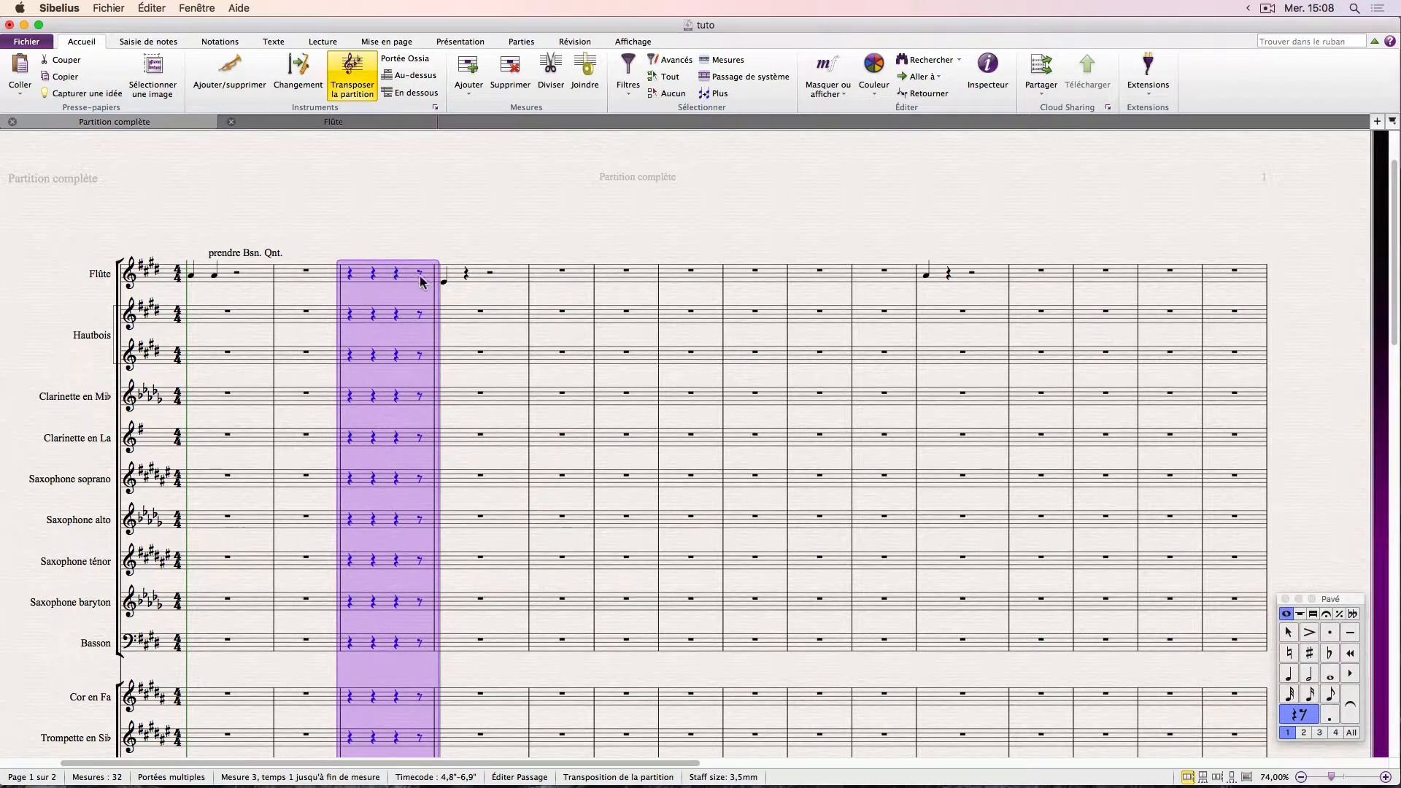
click(456, 246)
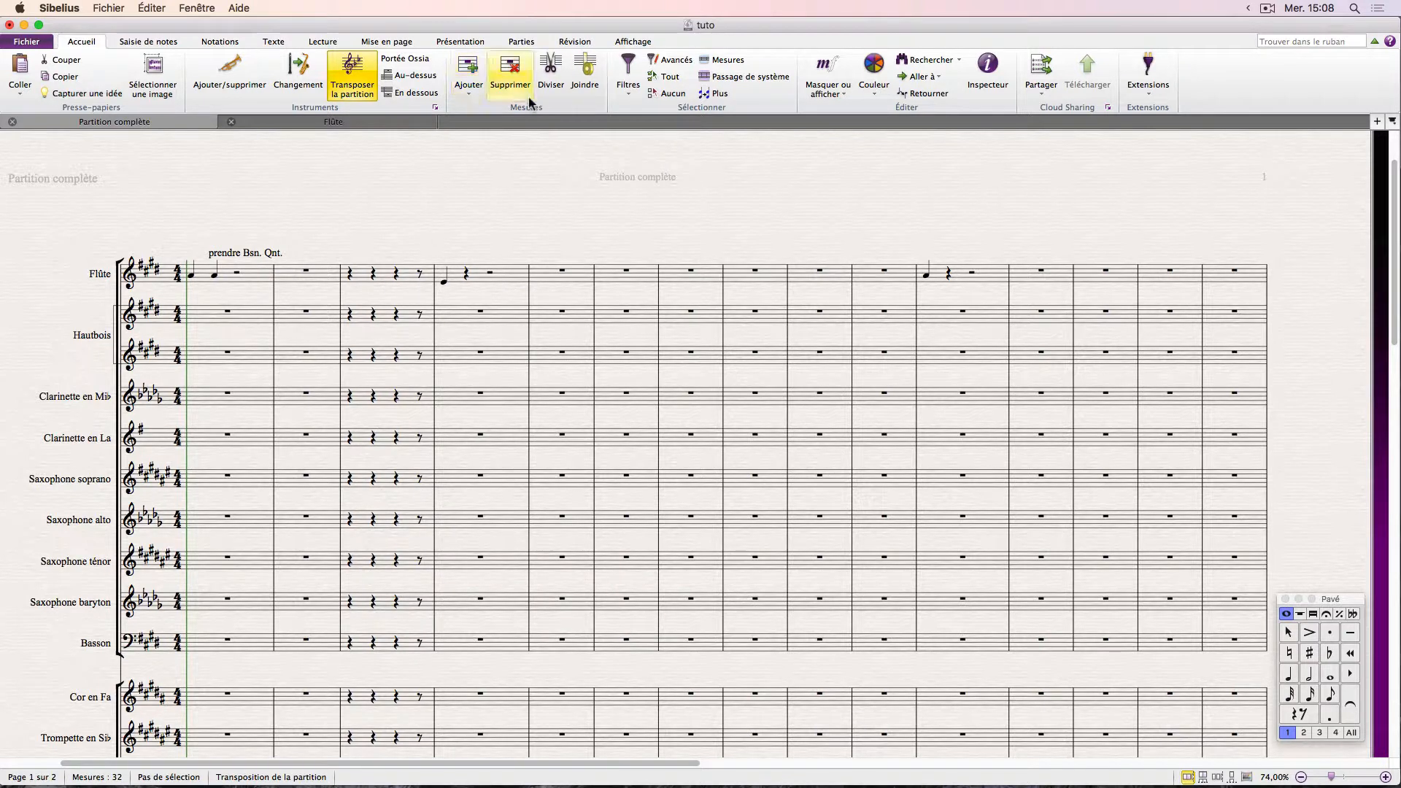
click(475, 94)
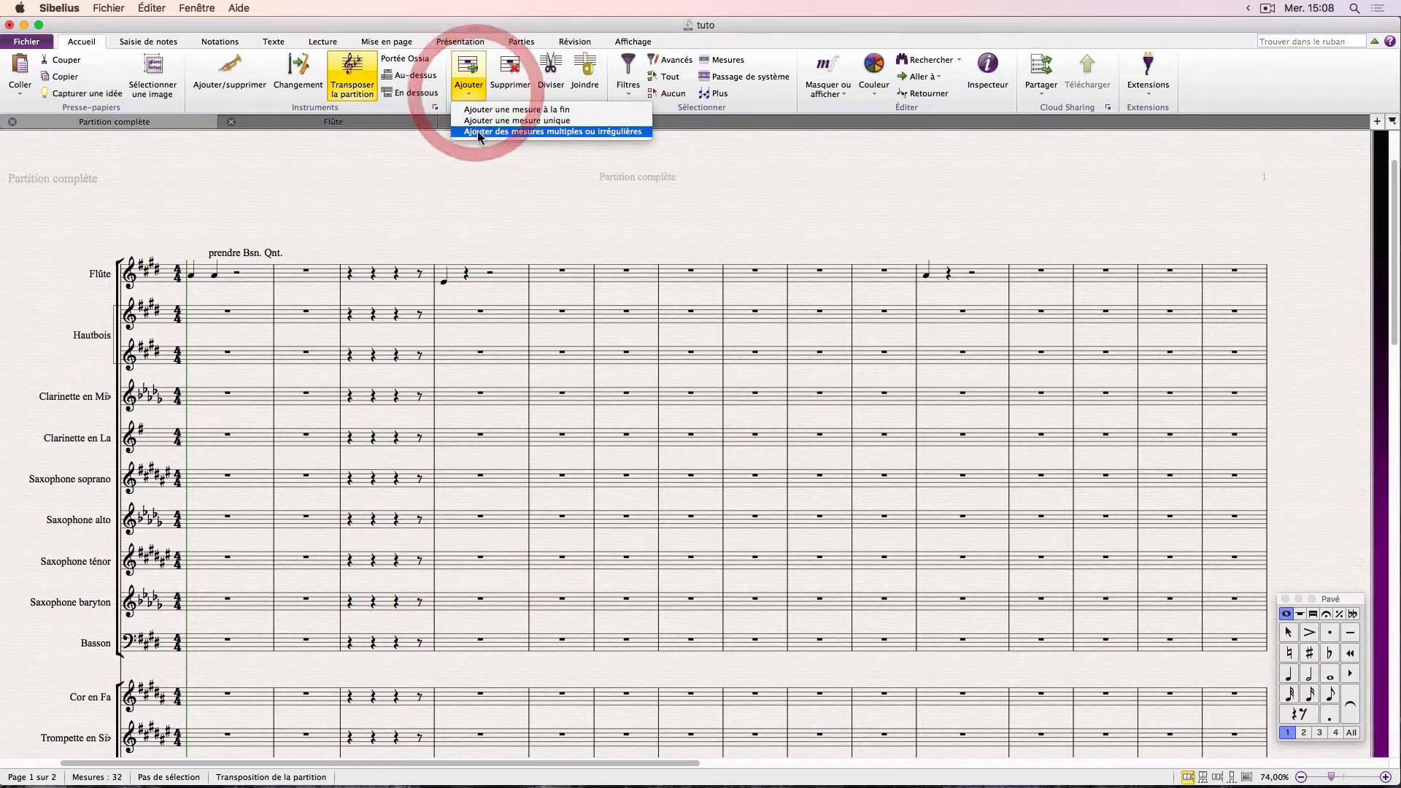
click(377, 242)
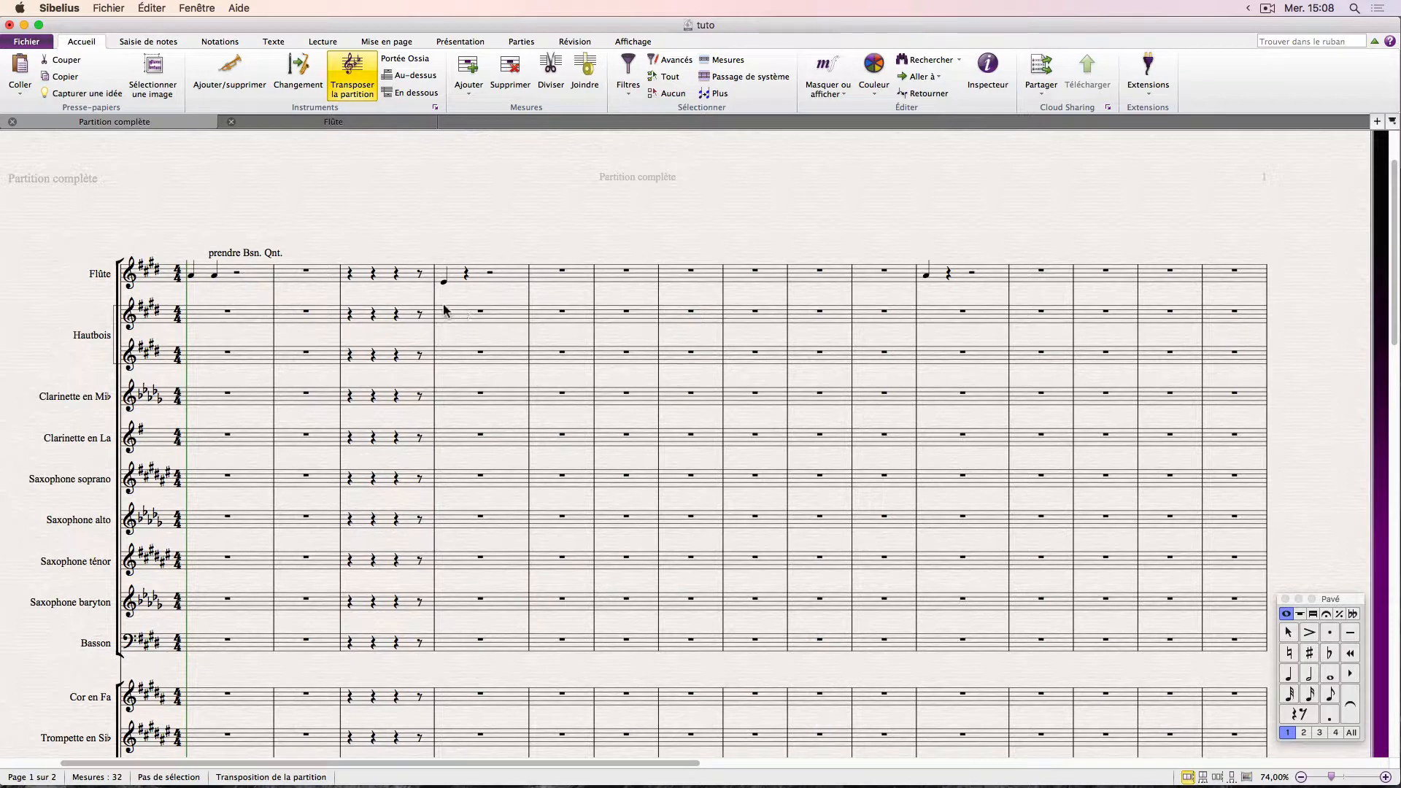
scroll(375, 242, left, 2)
scroll(375, 243, left, 3)
click(375, 241)
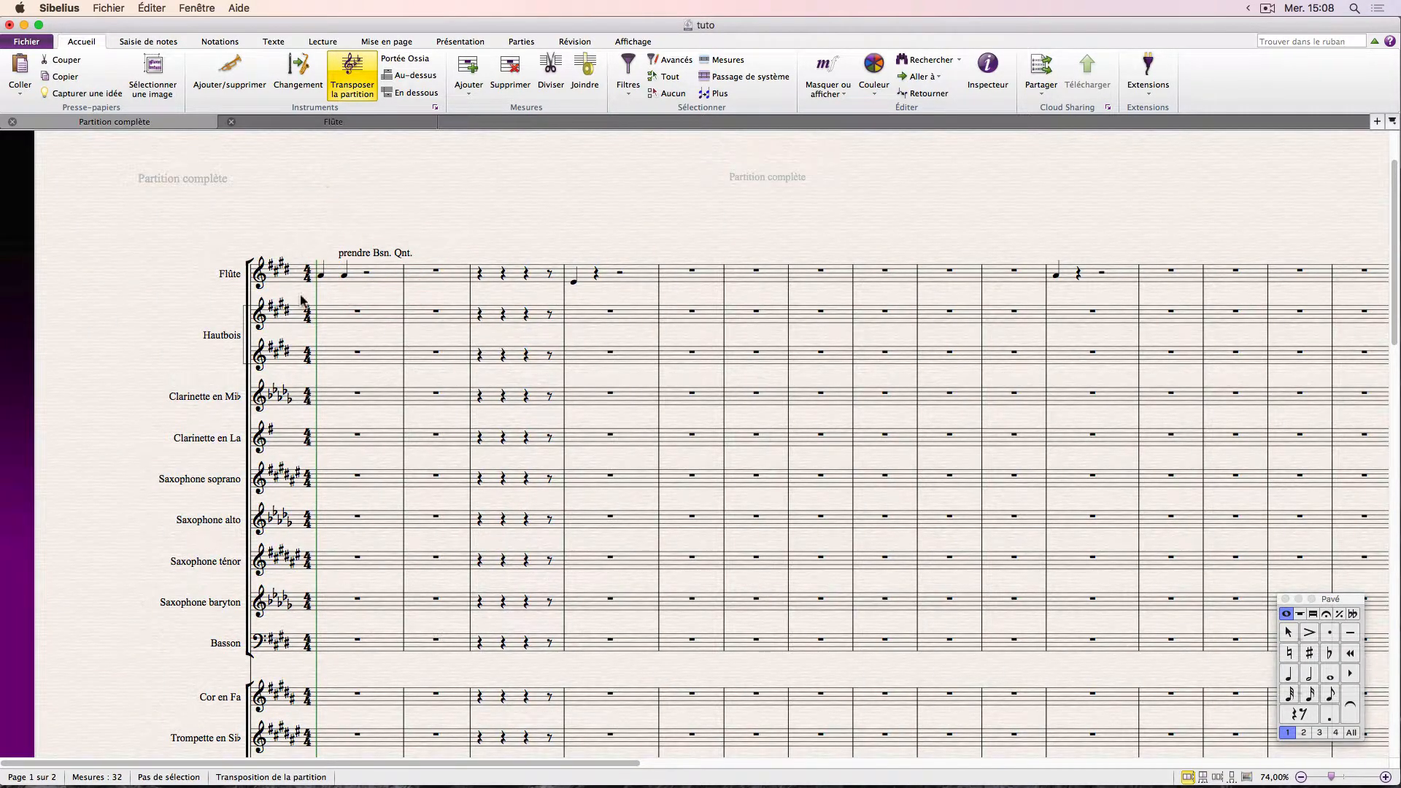
click(349, 300)
click(447, 236)
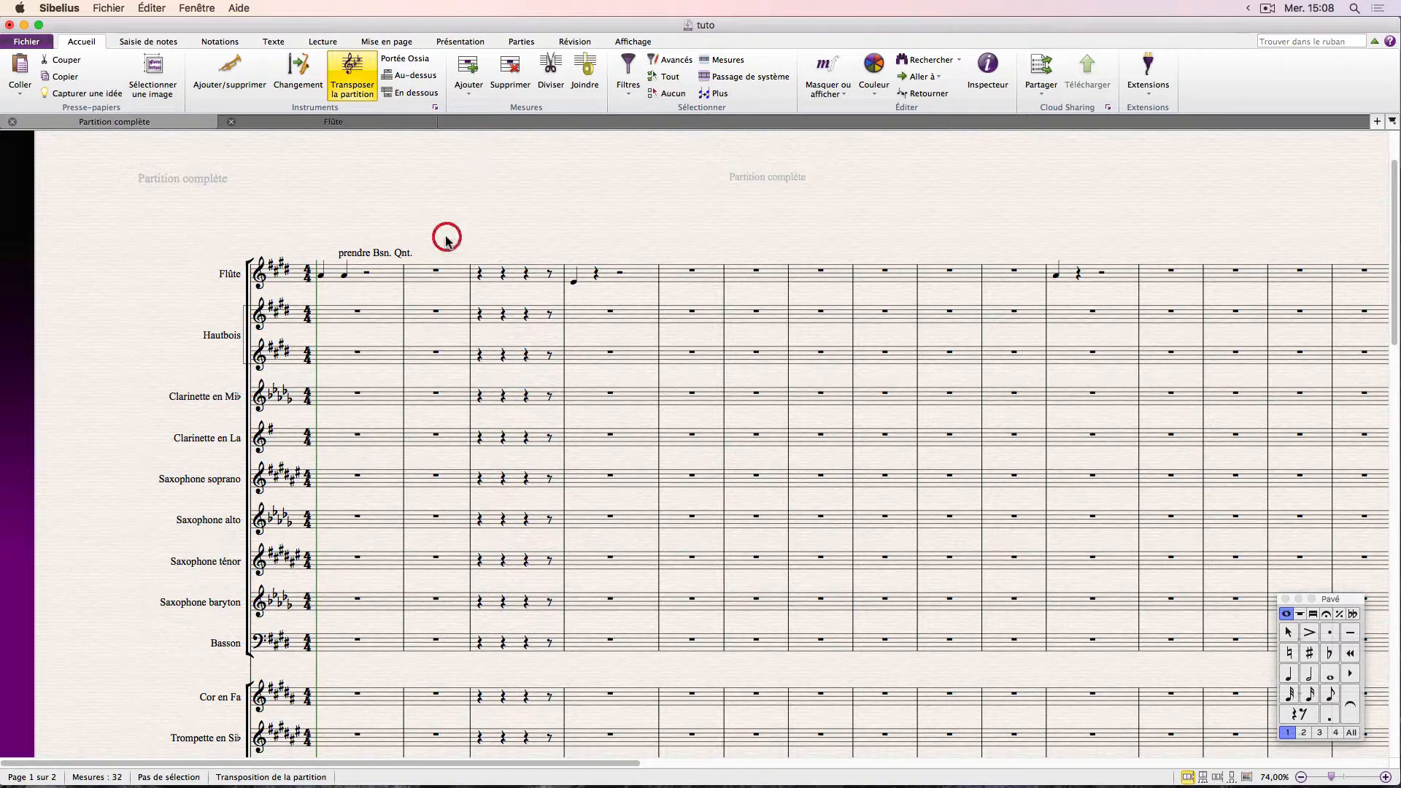
click(468, 86)
click(353, 219)
click(433, 199)
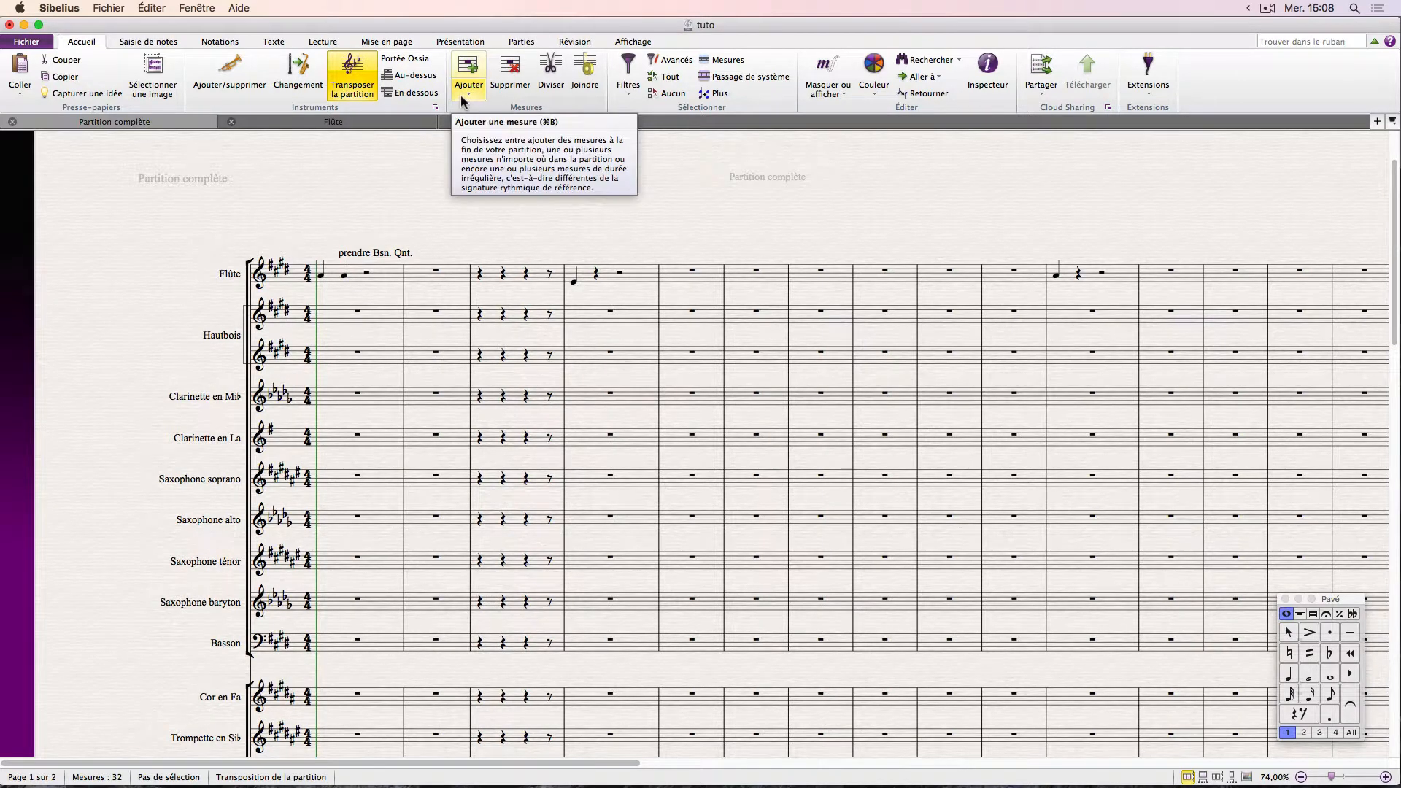
Create one irregular measure, a quarter note plus an eighth note long, before the first measure of the full score
click(461, 95)
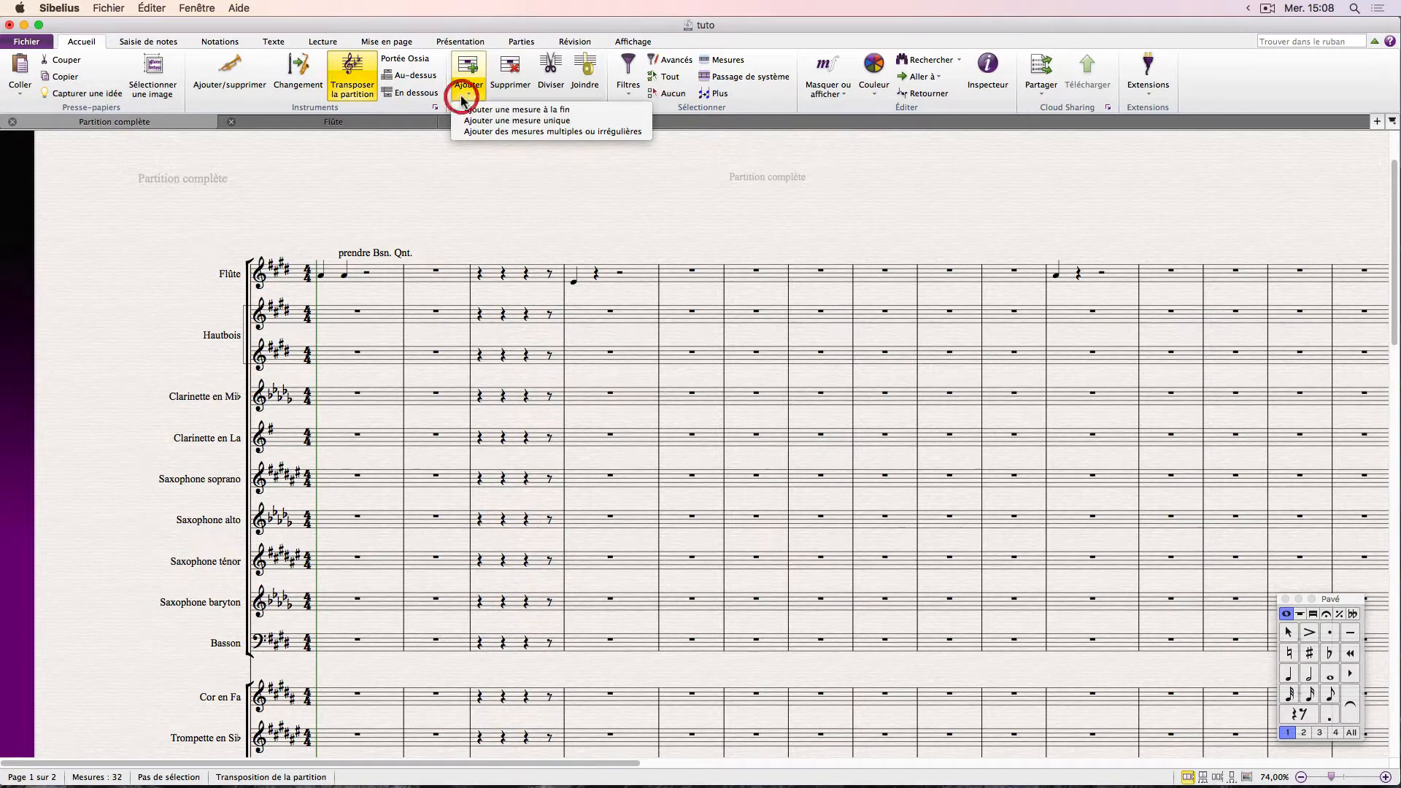
click(488, 131)
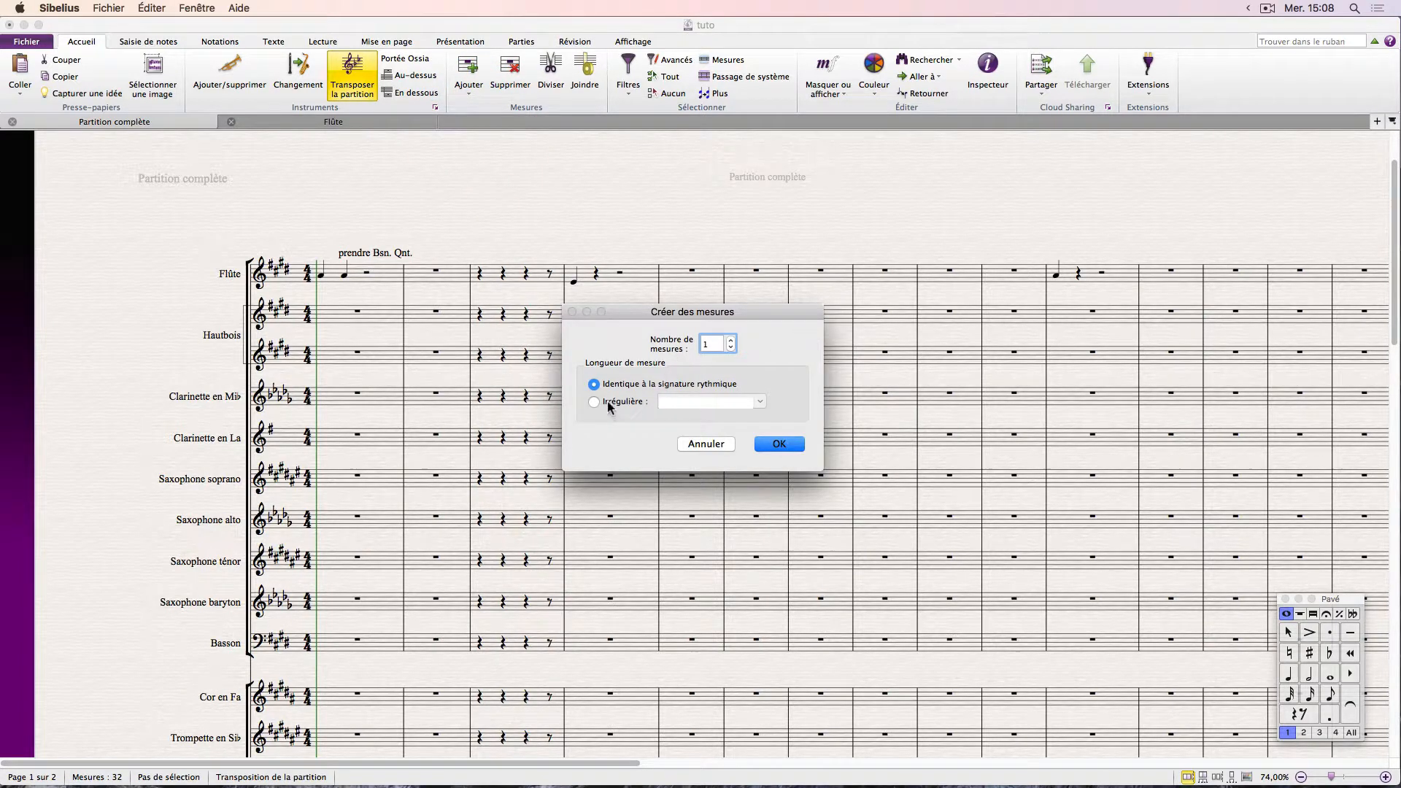
click(608, 402)
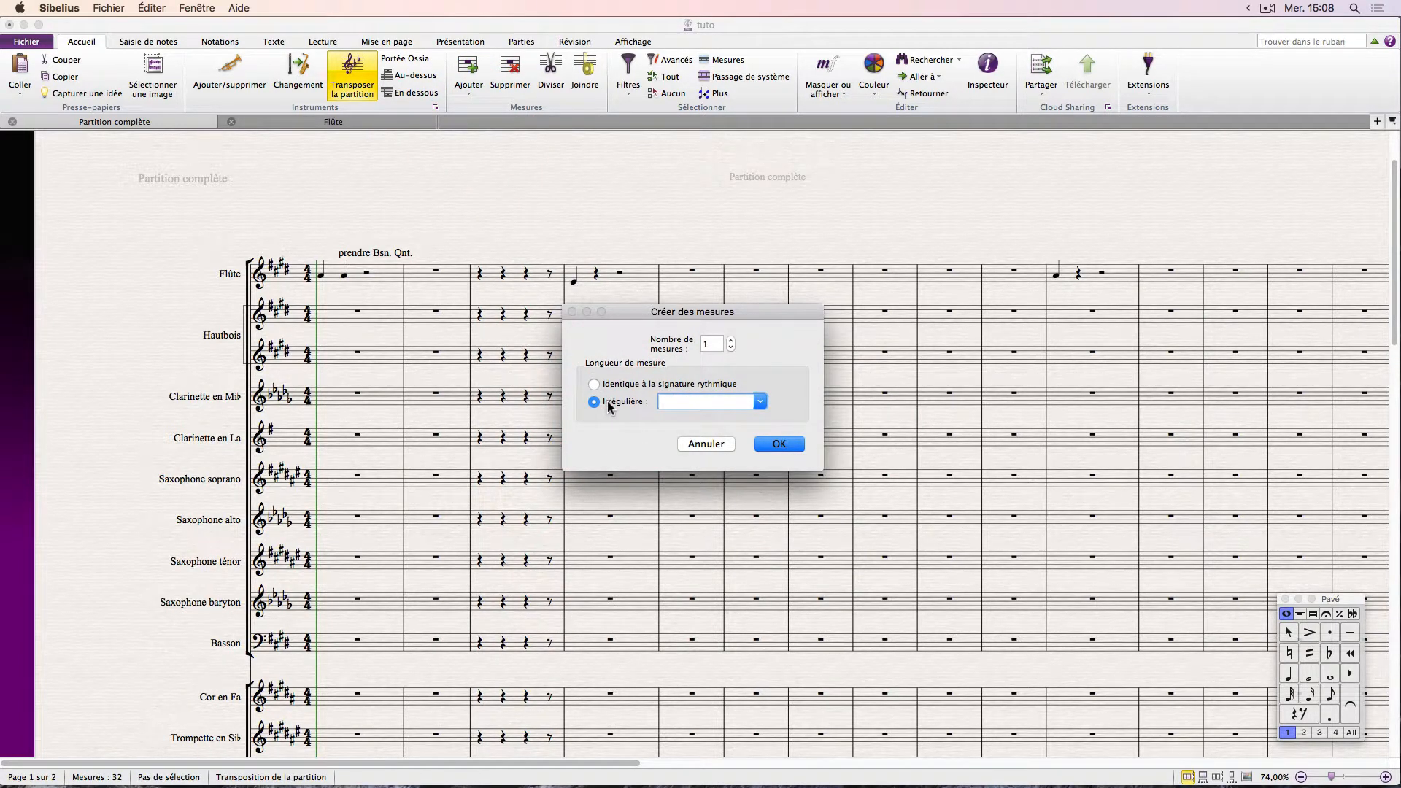
key(4)
key(comma)
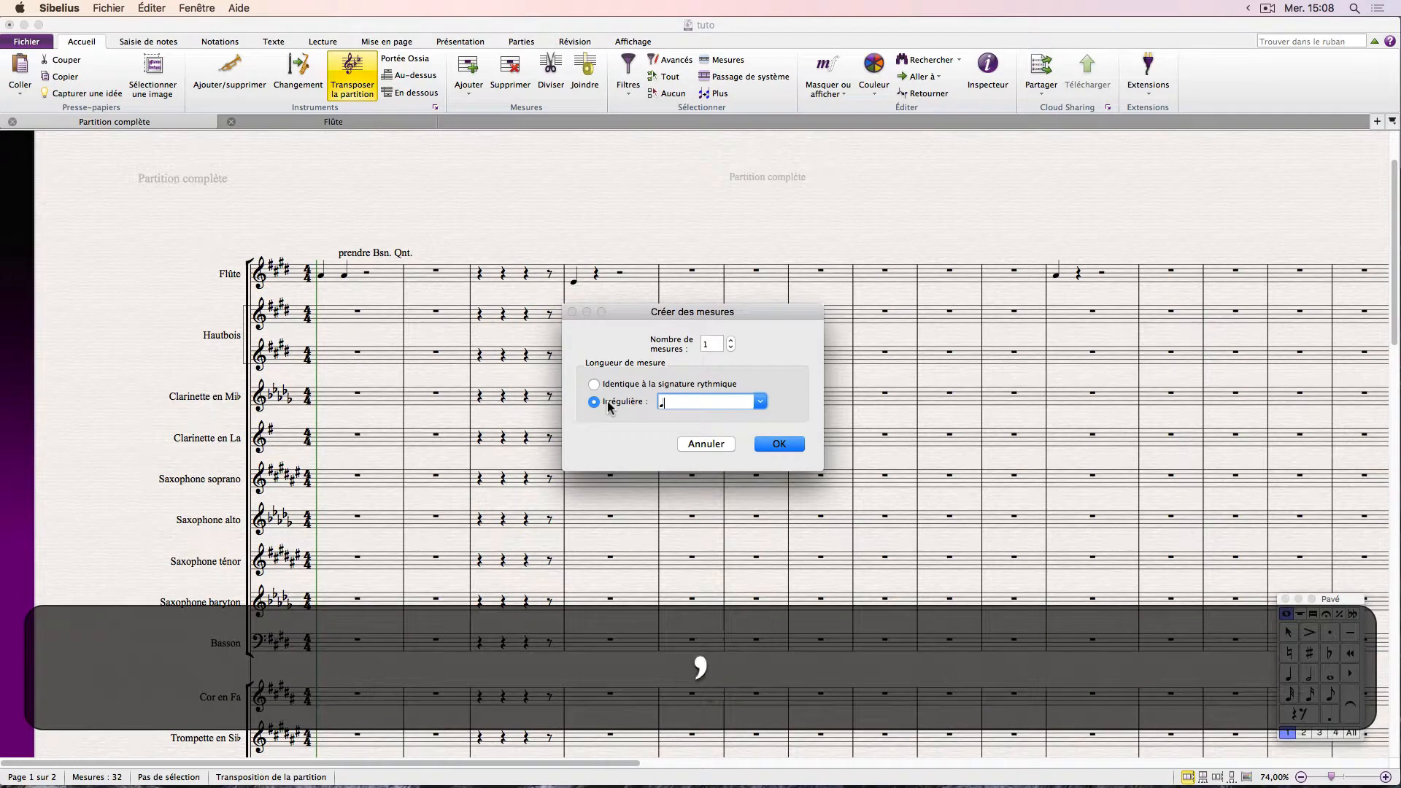
click(760, 402)
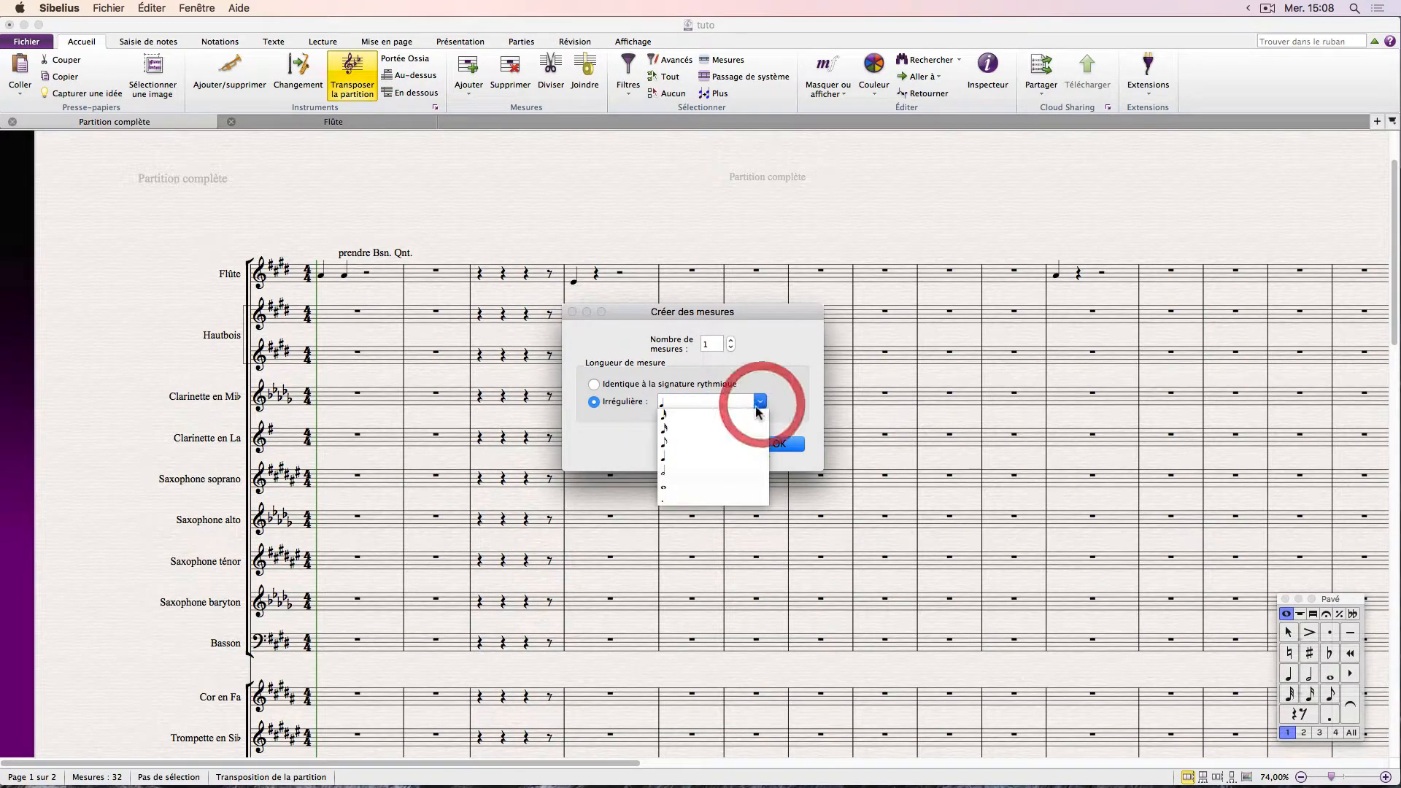
click(682, 443)
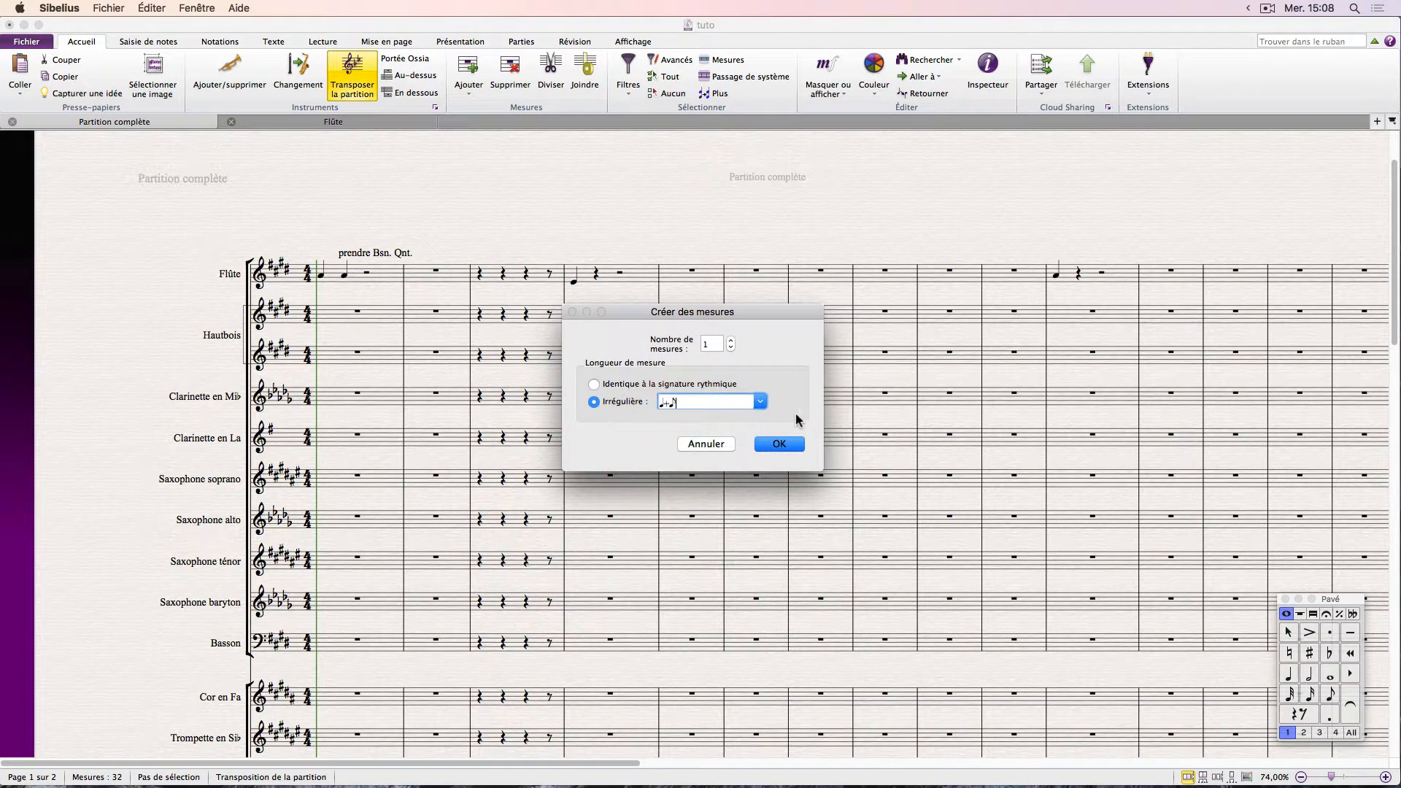
click(779, 443)
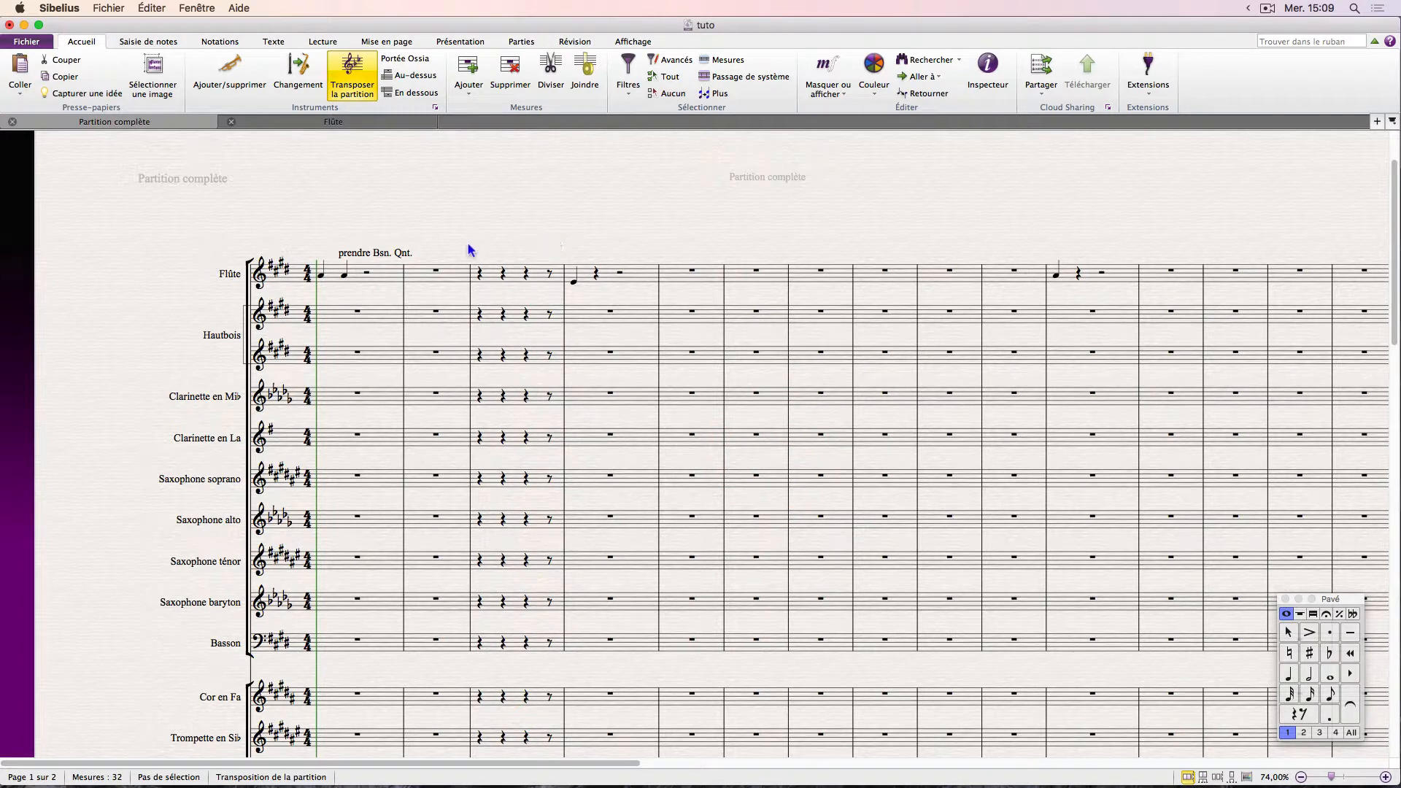
click(297, 277)
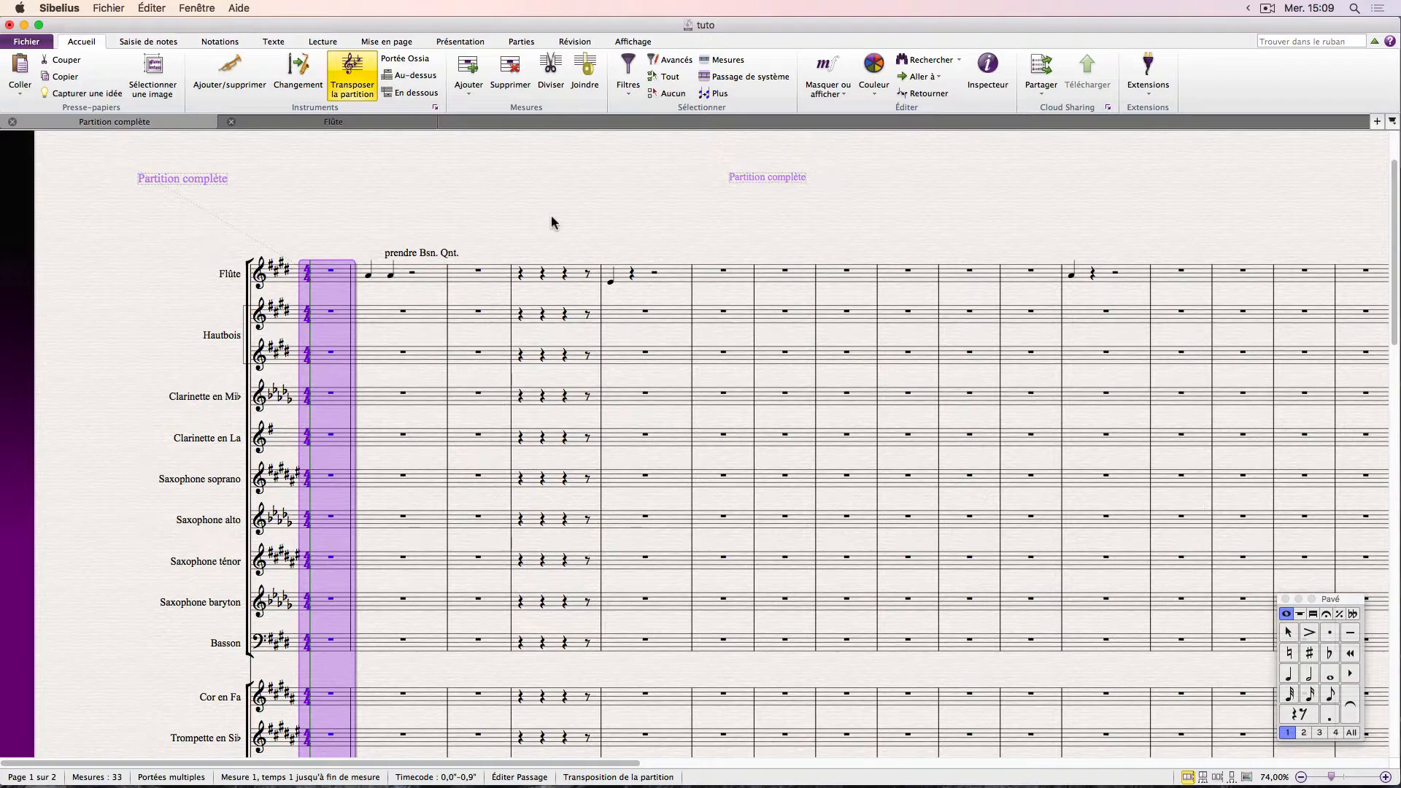
Split the whole-measure rests of the new first measure into quarter and eighth rests across all staves, and check them down to the Piano
key(4)
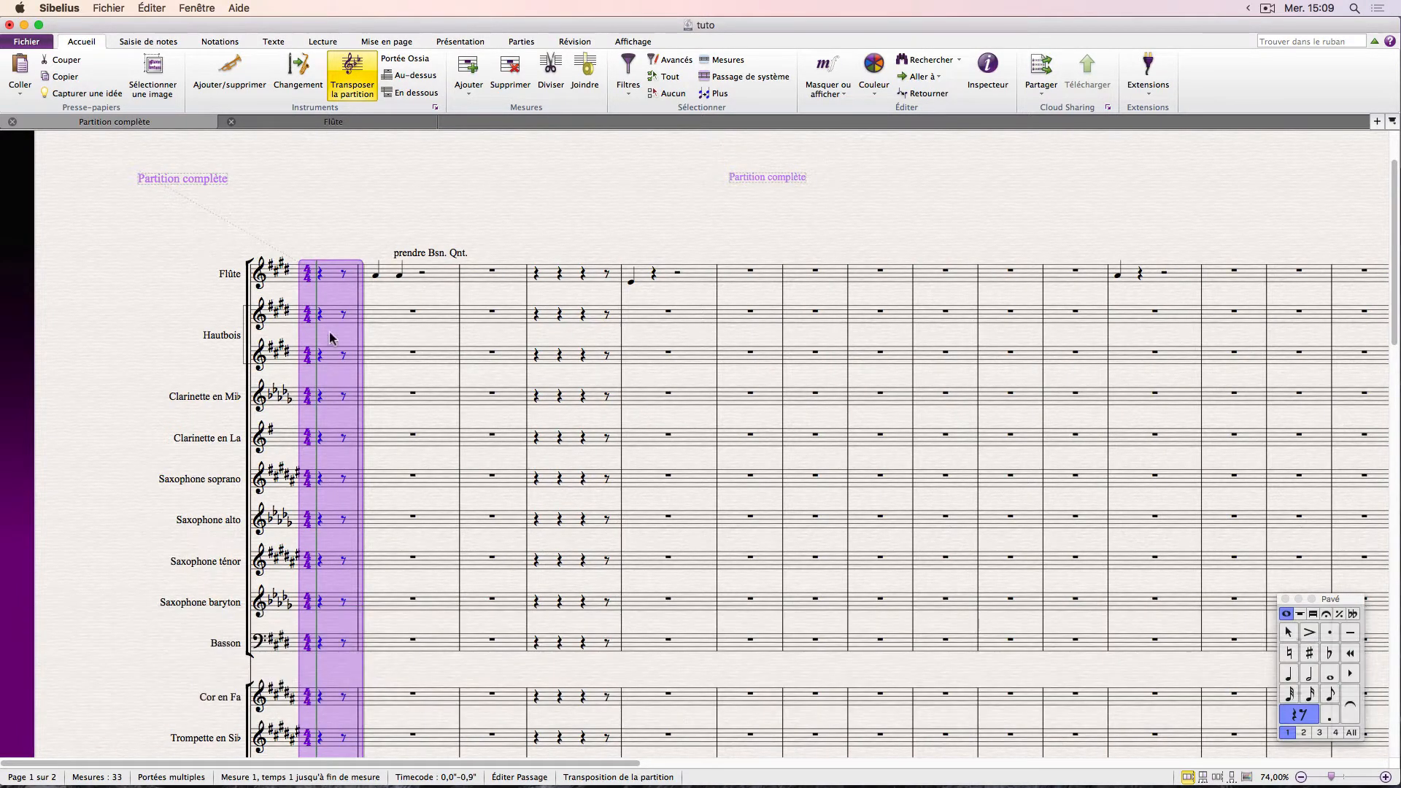
click(315, 246)
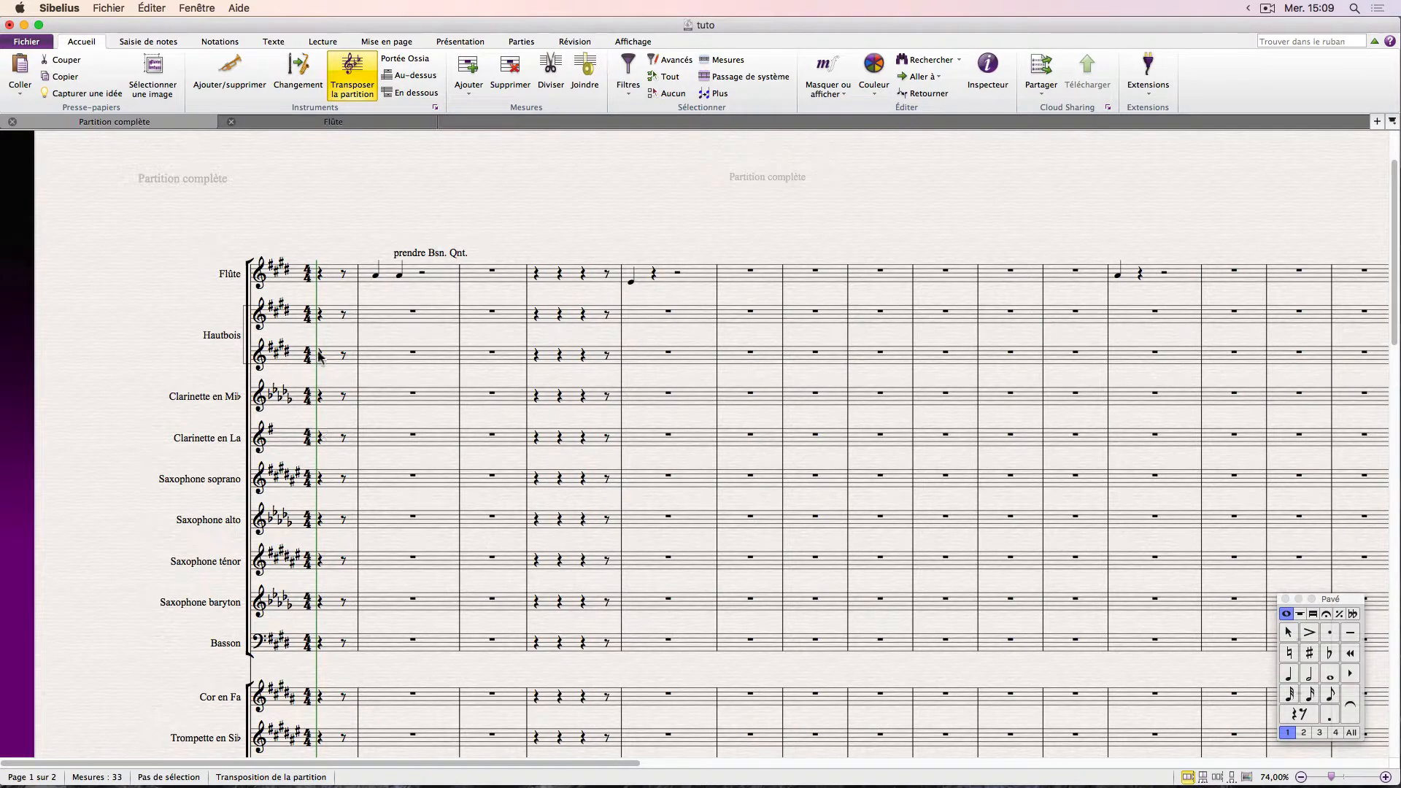
scroll(342, 569, down, 15)
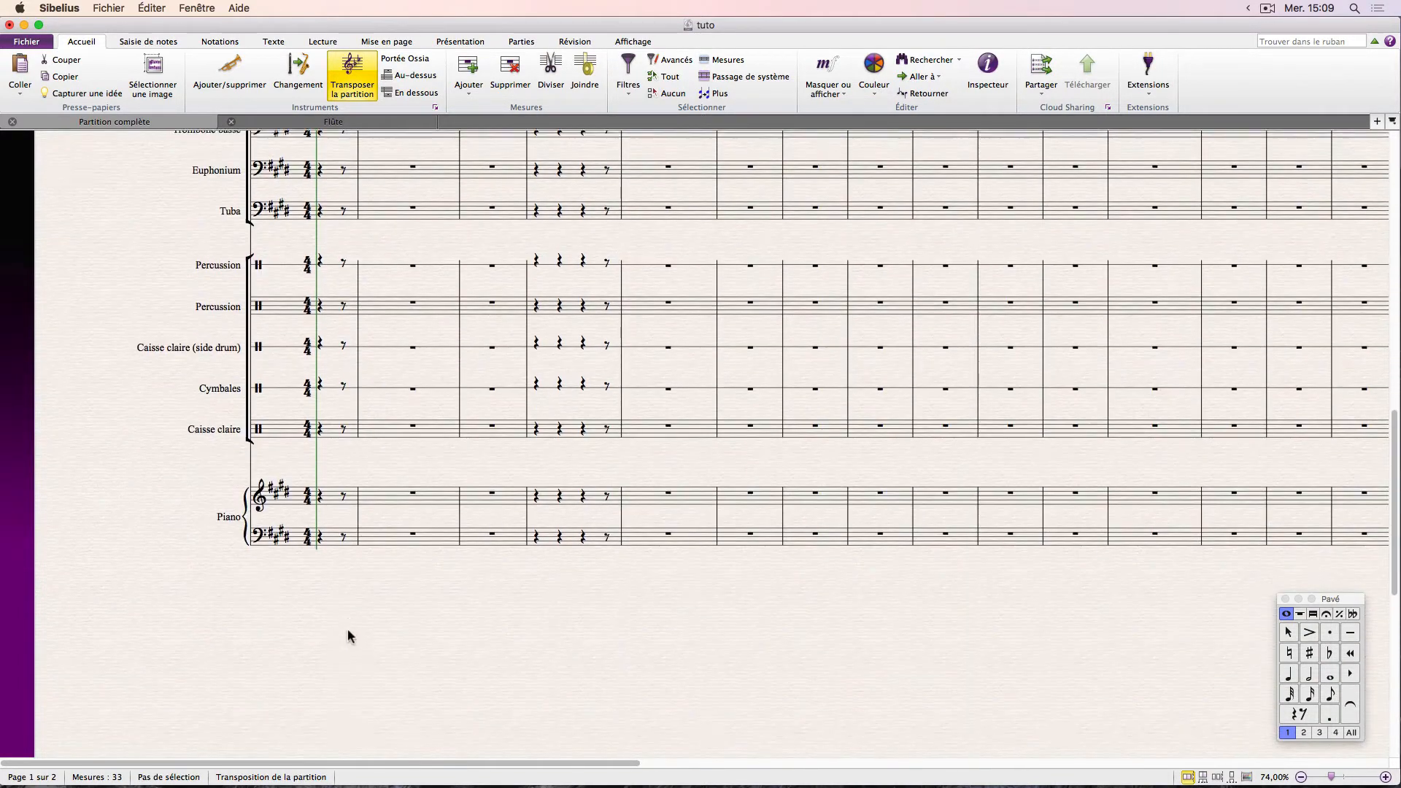
scroll(331, 487, up, 15)
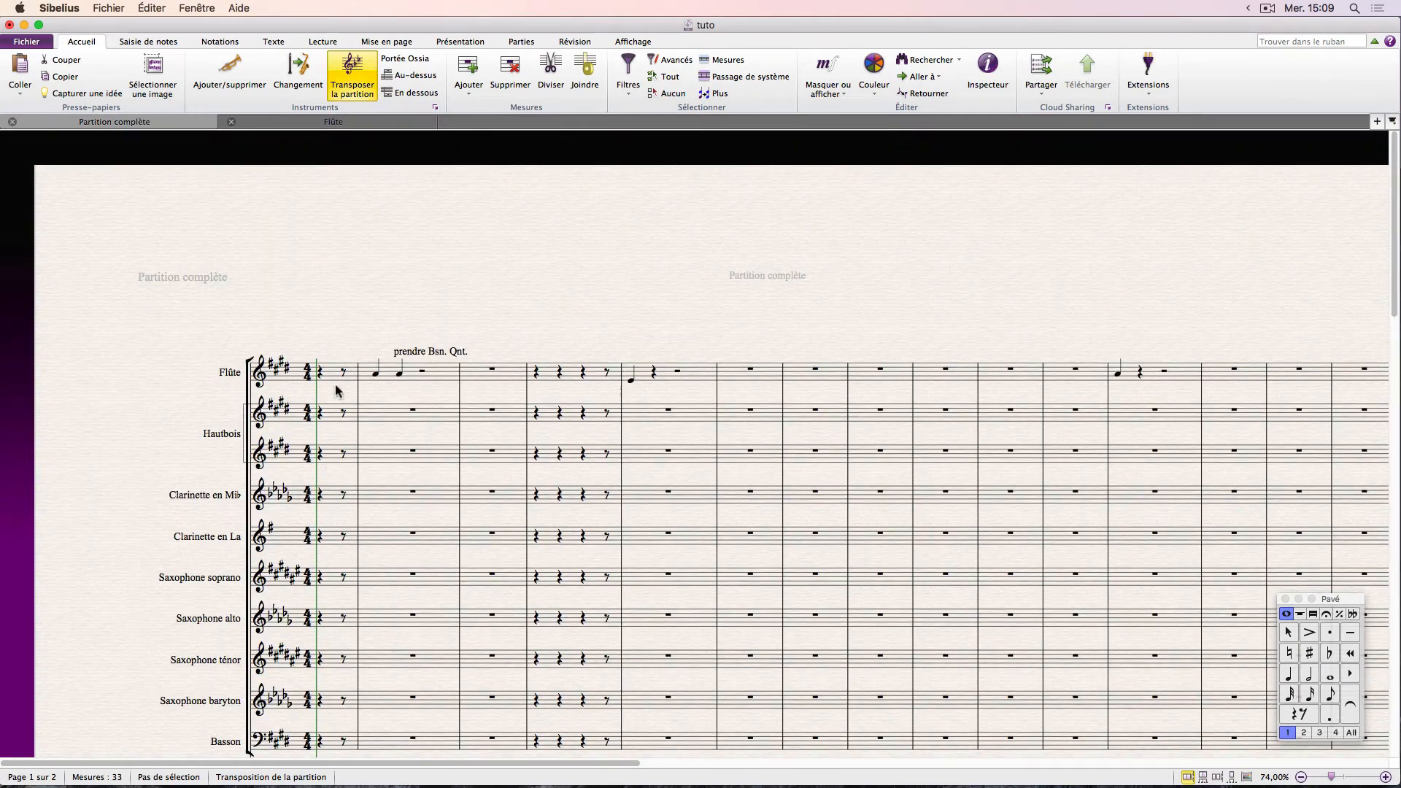
Select the pickup measure across all staves to check which header texts belong to it, and clear the selection
click(365, 353)
super+click(336, 379)
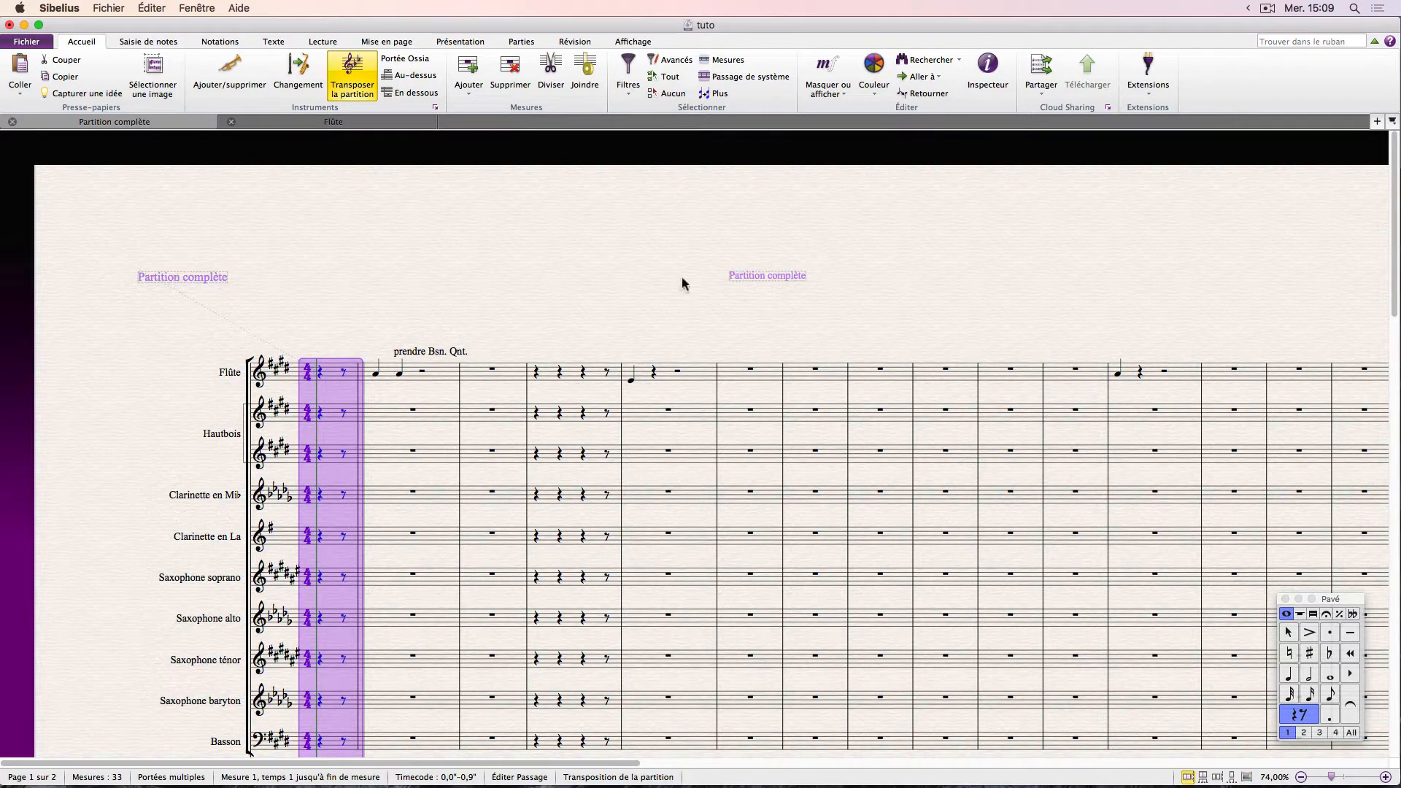
click(347, 317)
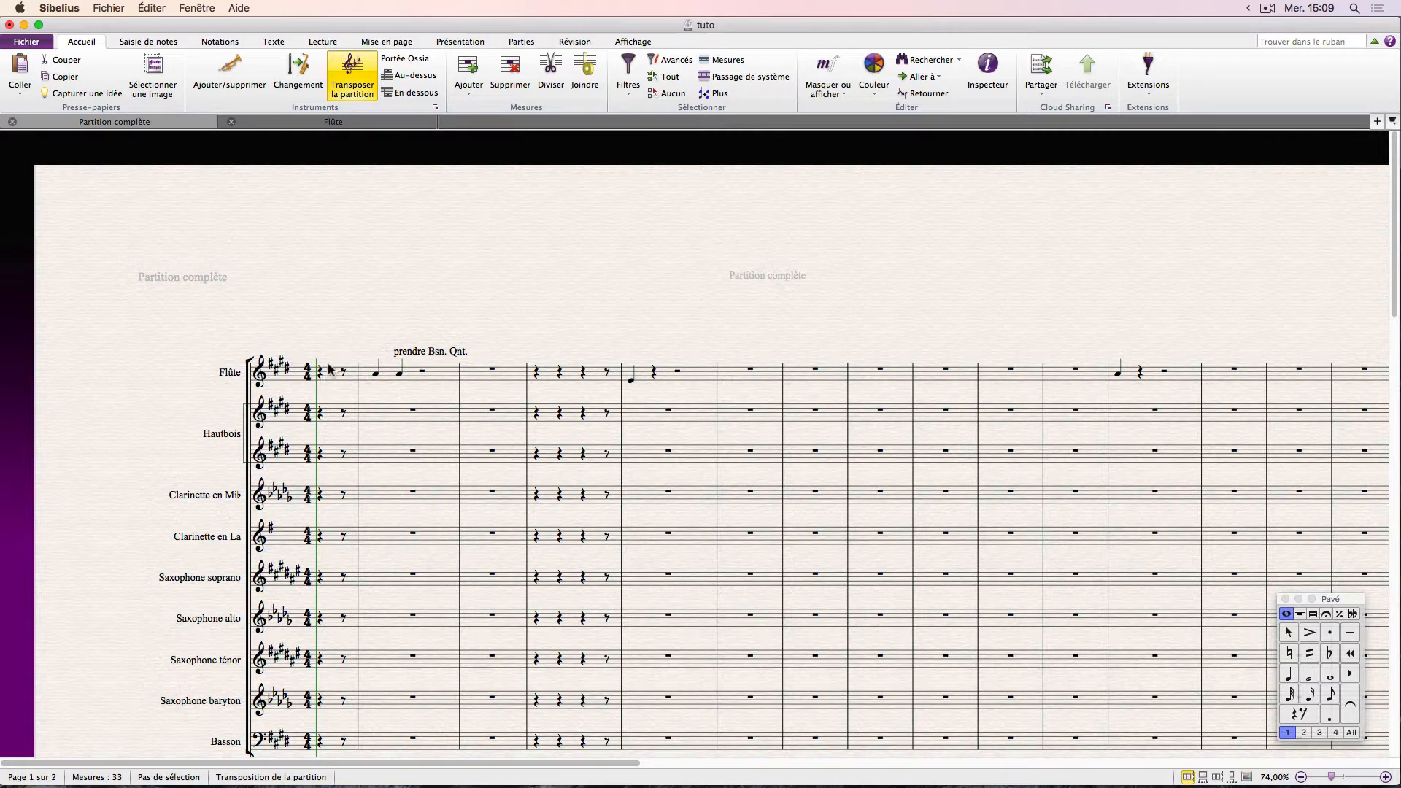
click(340, 337)
Cut both "Partition complète" header texts, declining to hide them instead, and paste them at measure 1 of the Flûte staff
click(764, 278)
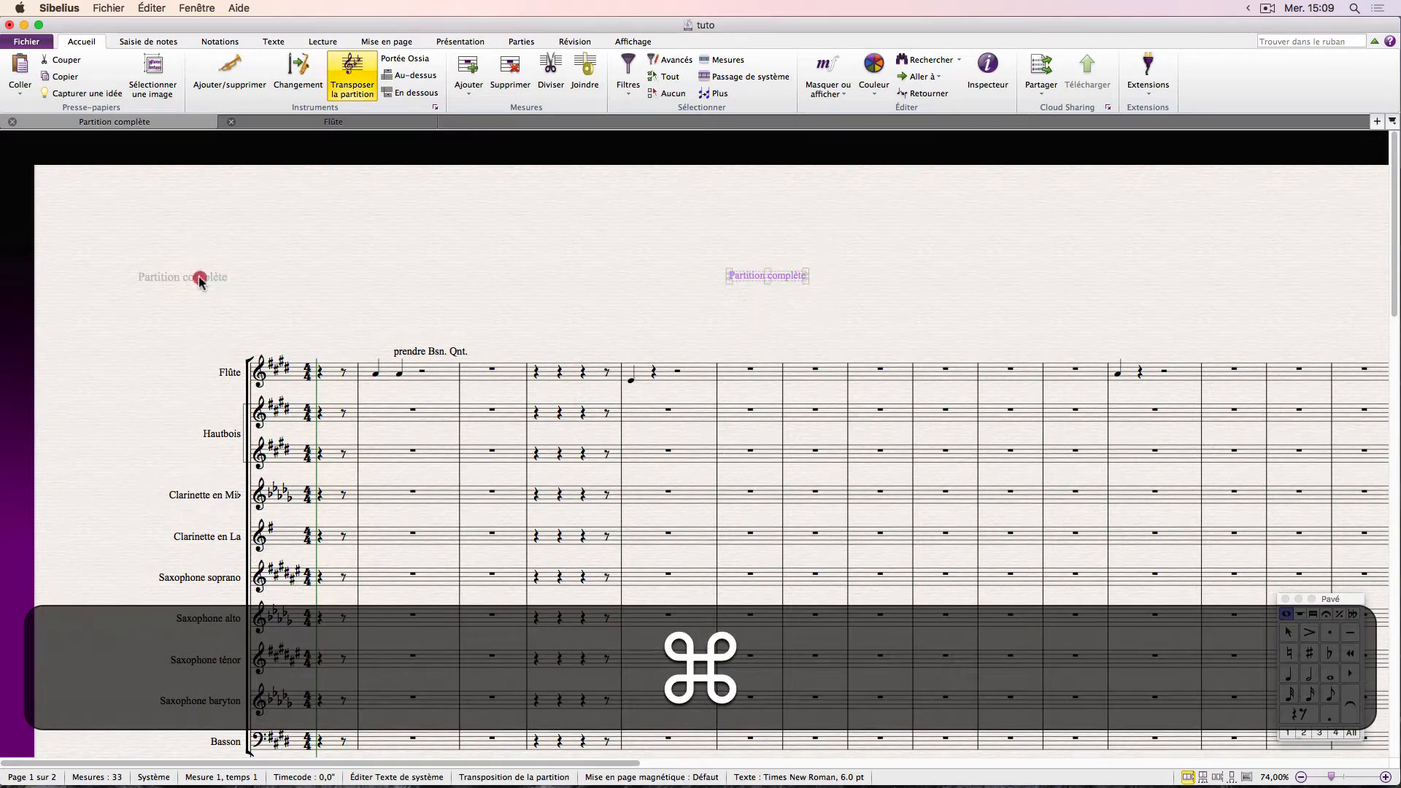
super+click(198, 277)
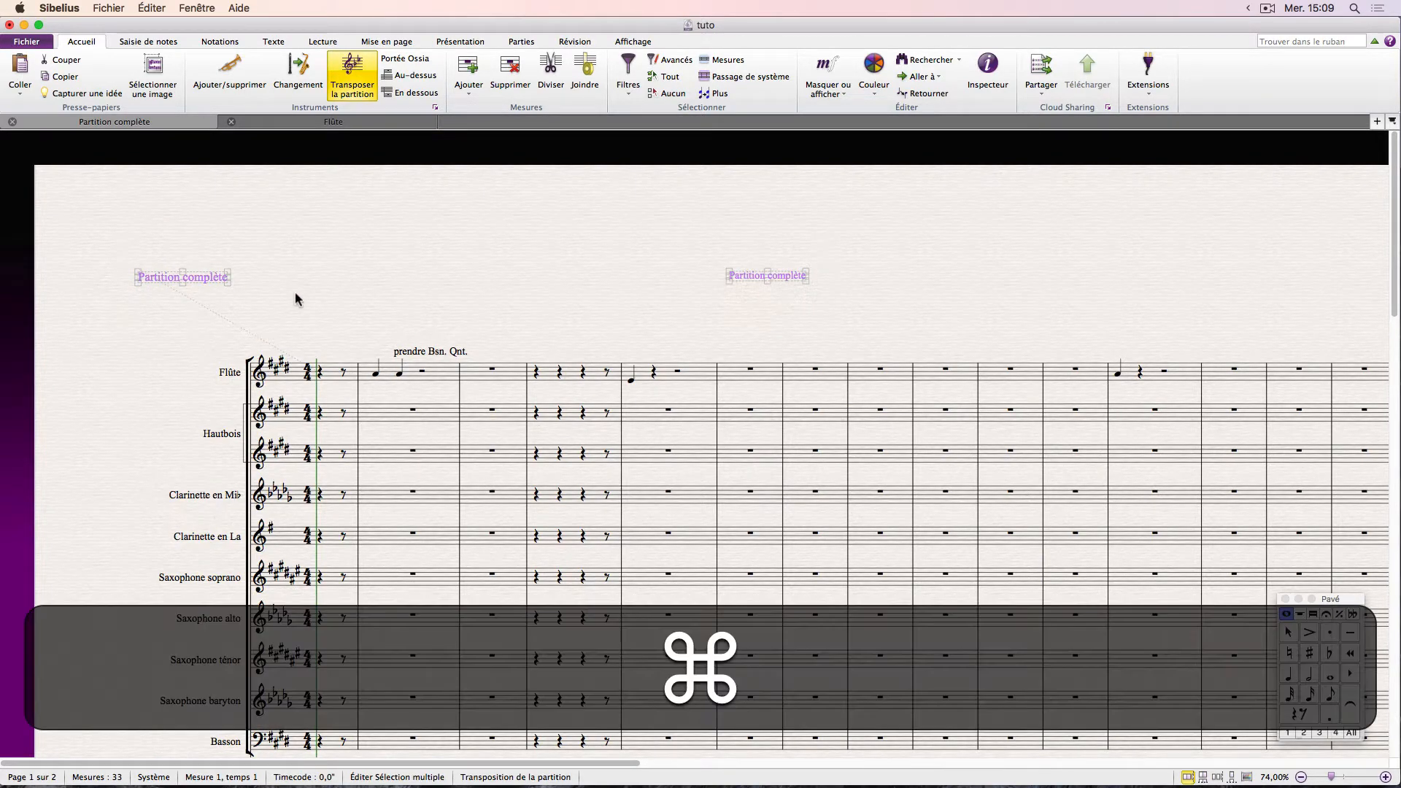
key(super+x)
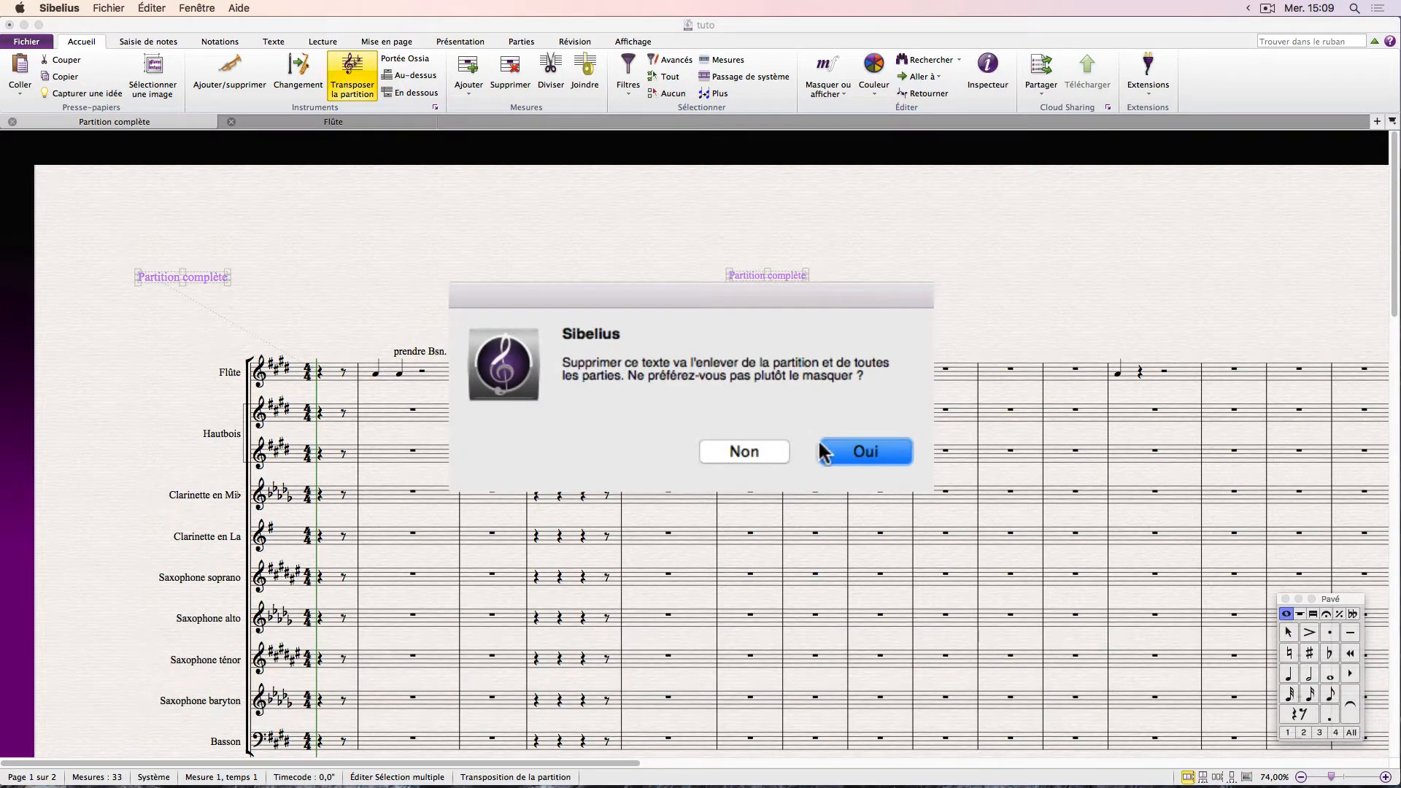
click(744, 454)
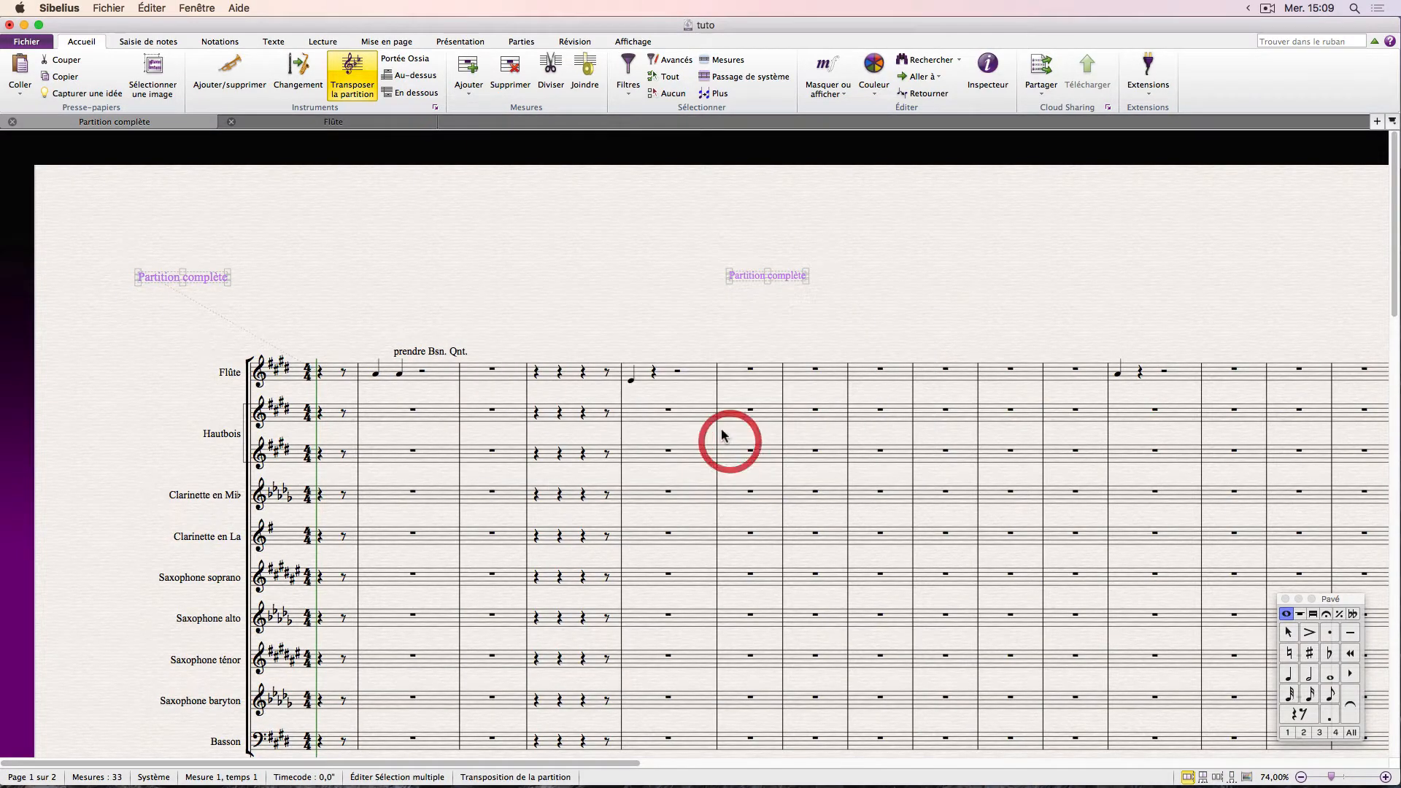
click(332, 375)
key(super+v)
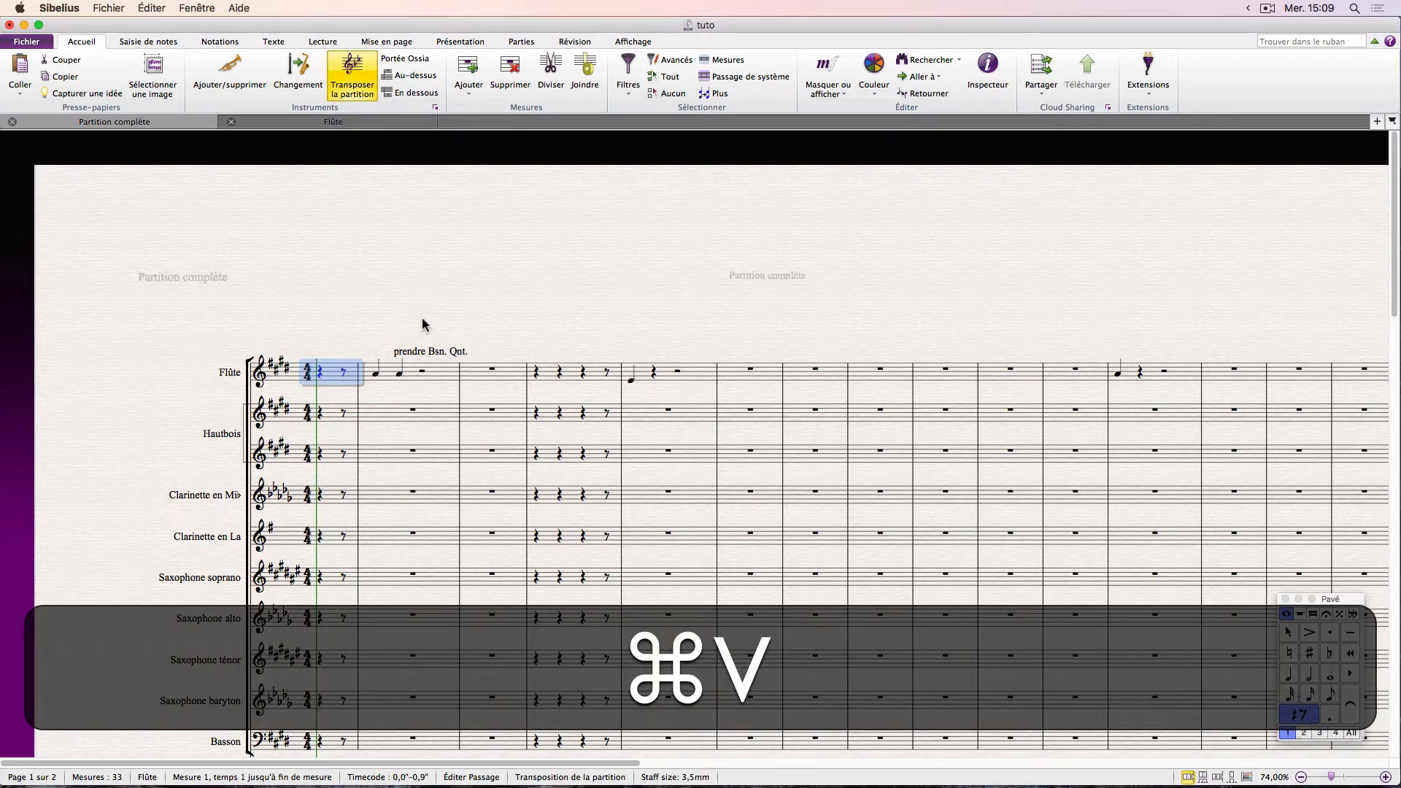
click(416, 336)
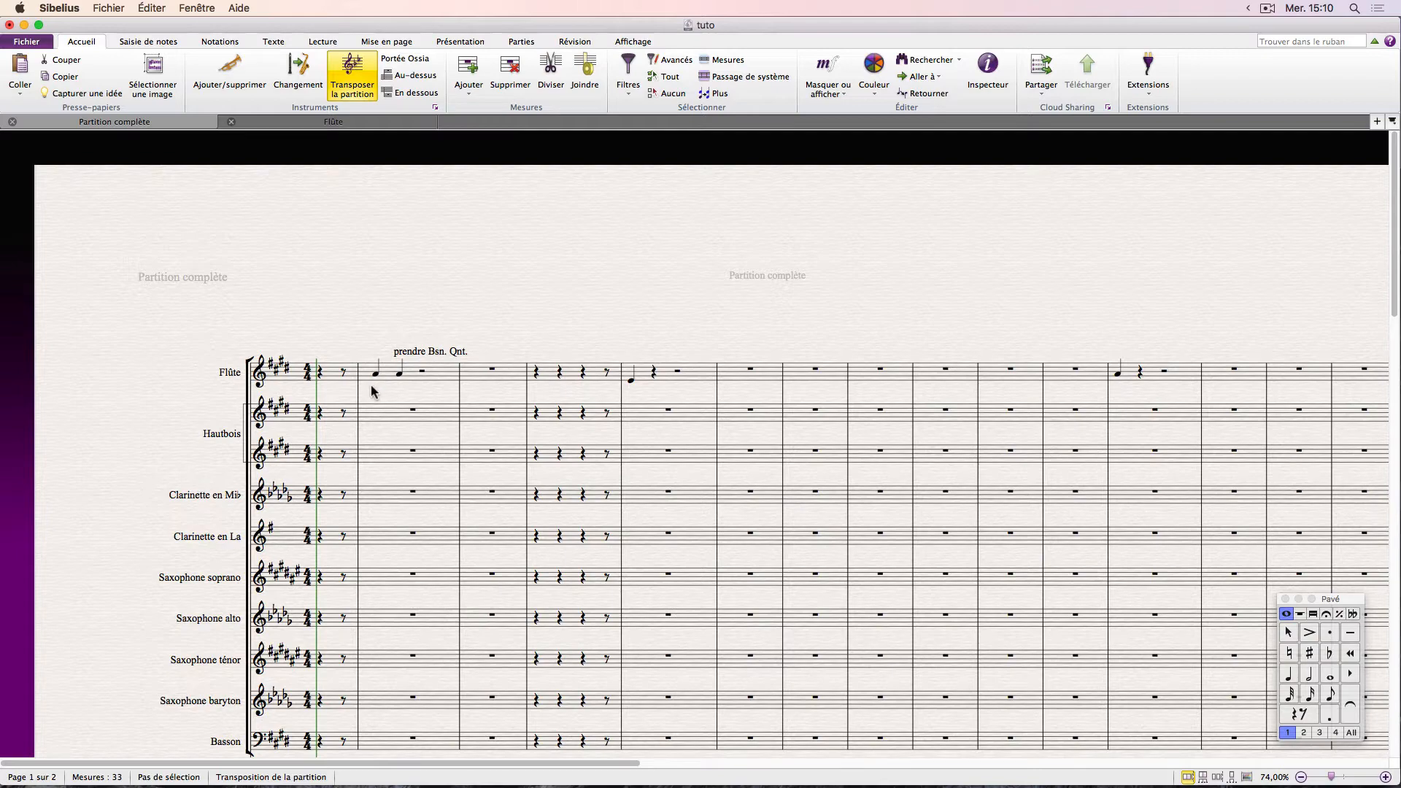
Delete the initial 4/4 time signature from all staves without rewriting the measures that follow
click(309, 374)
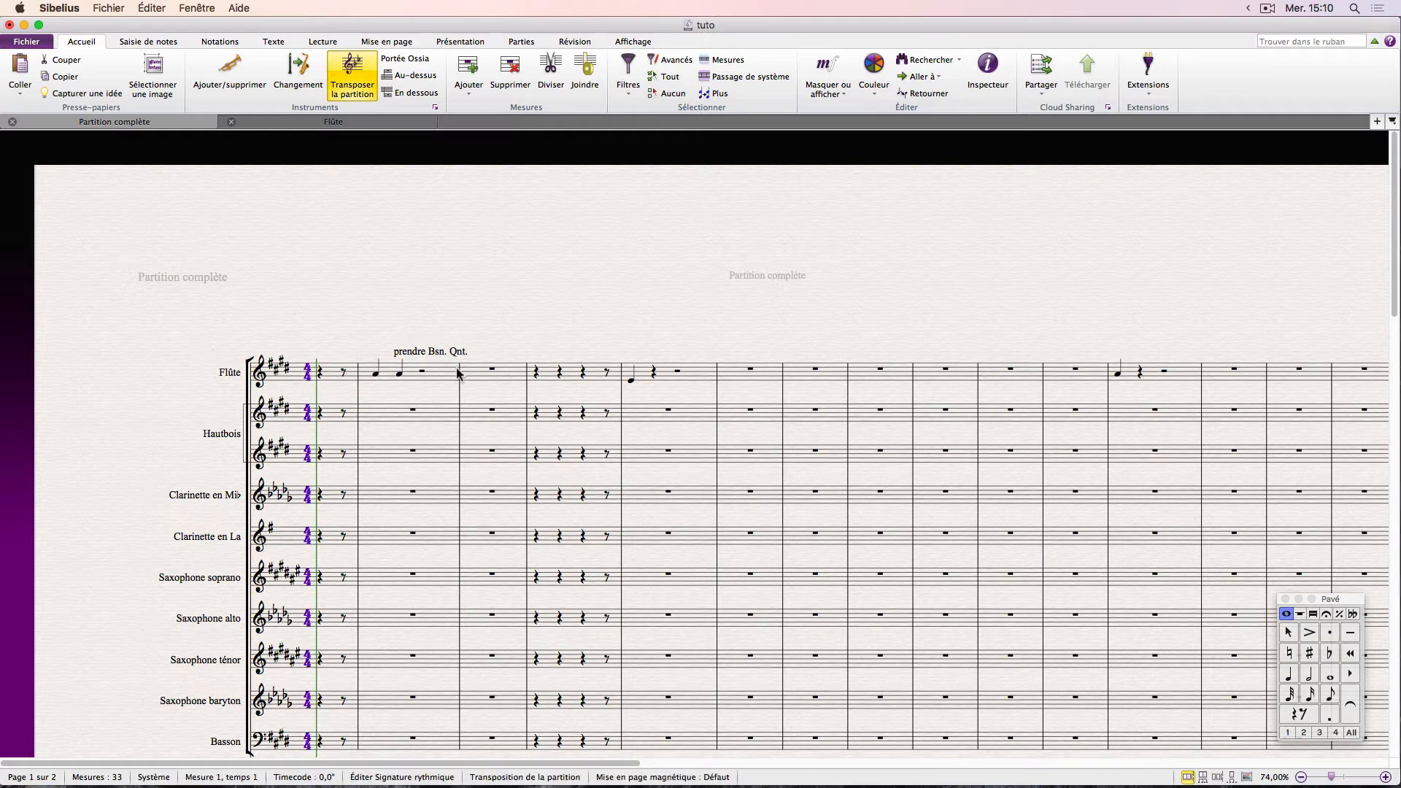
key(BackSpace)
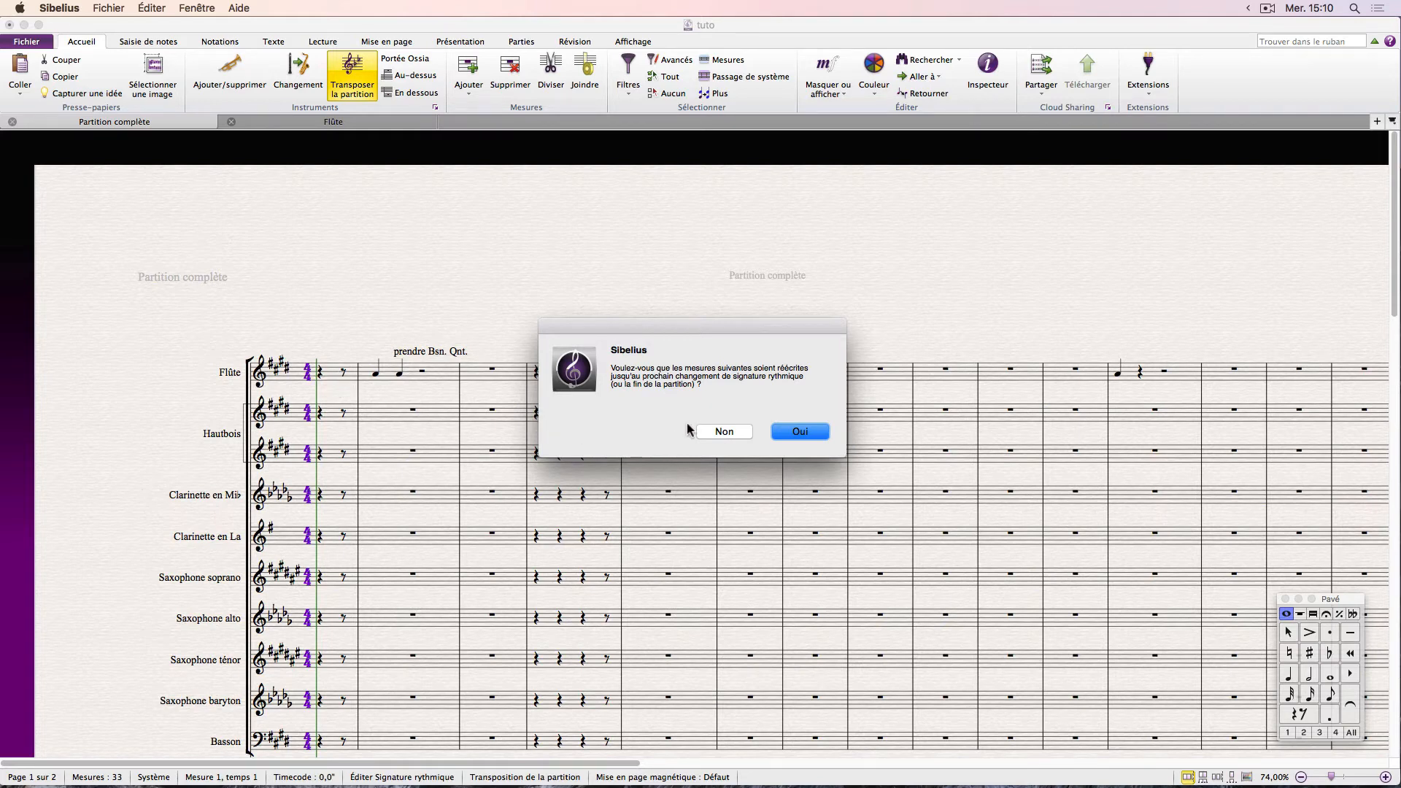
click(732, 429)
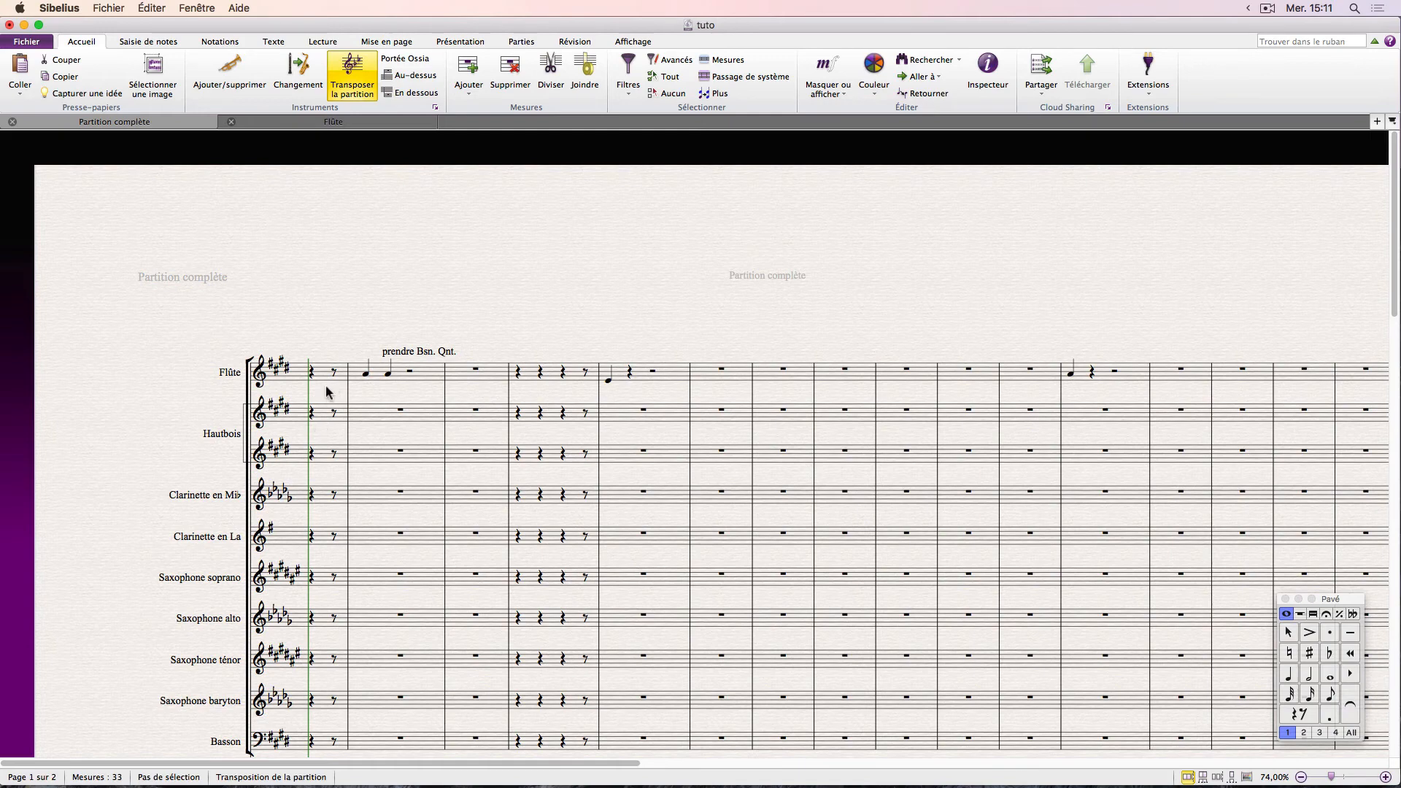
scroll(914, 384, right, 3)
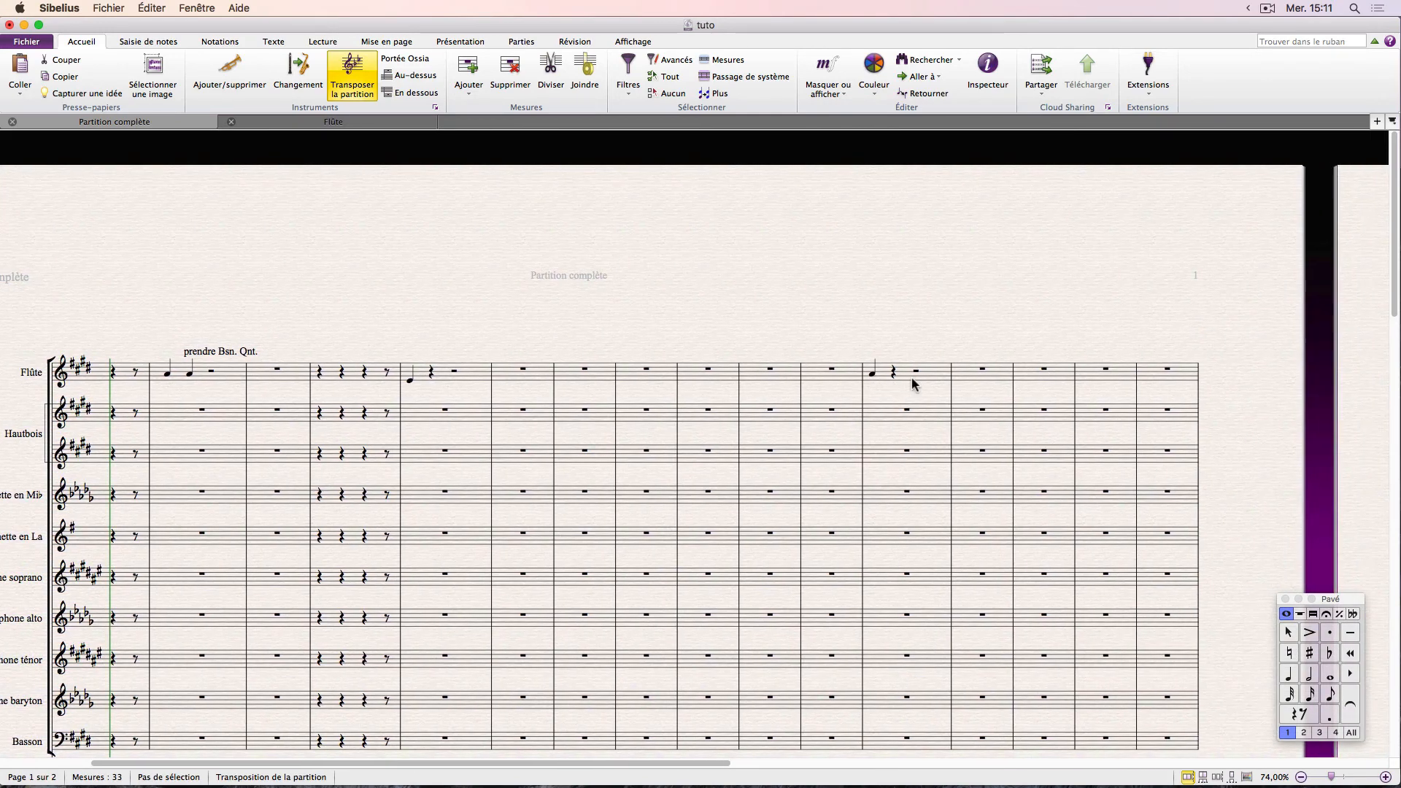
scroll(914, 385, left, 3)
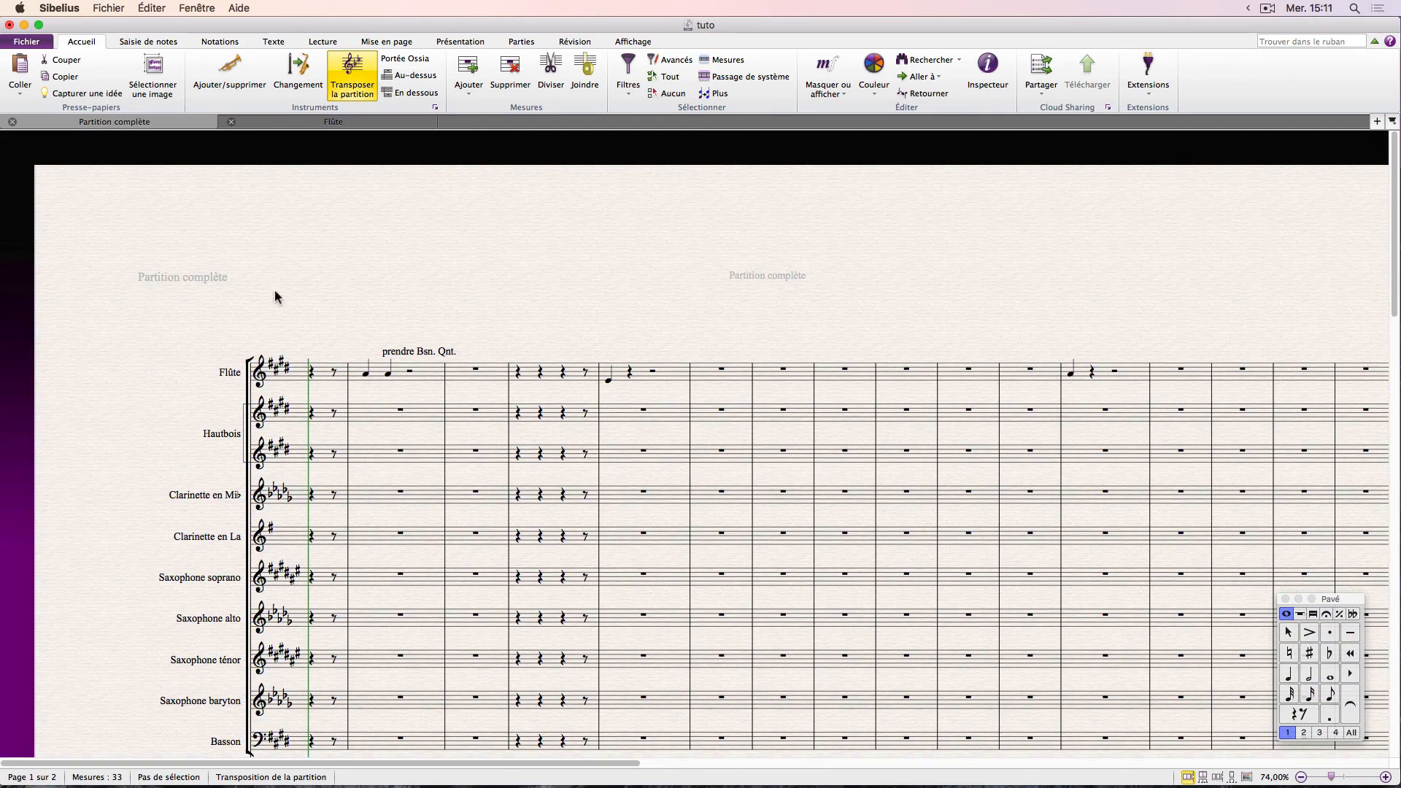